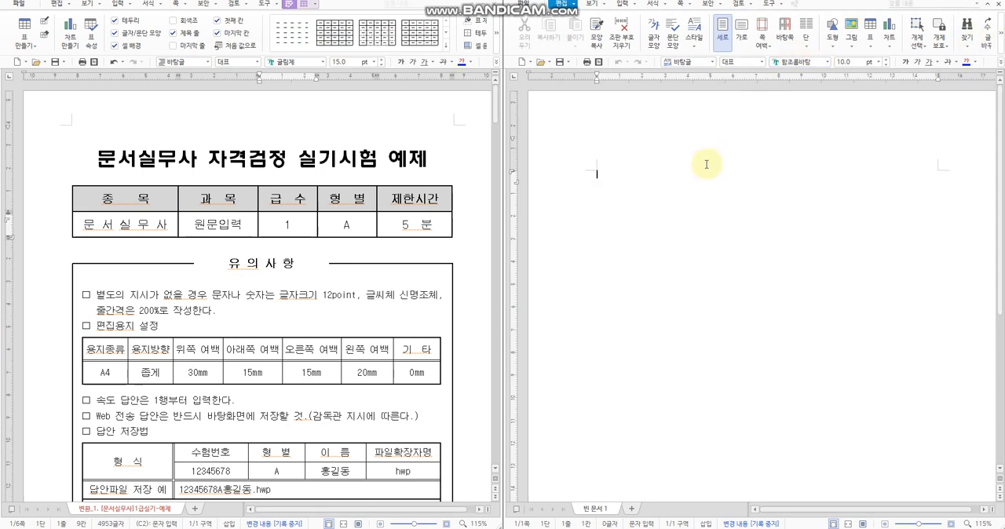
Step: Review the text formatting and page setup requirements in the exam instructions document
click(633, 161)
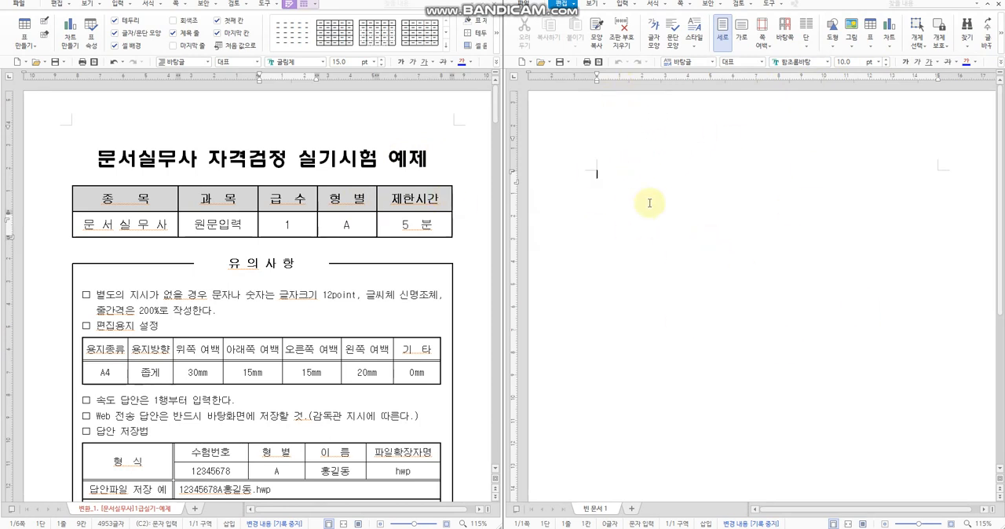
scroll(404, 208, down, 3)
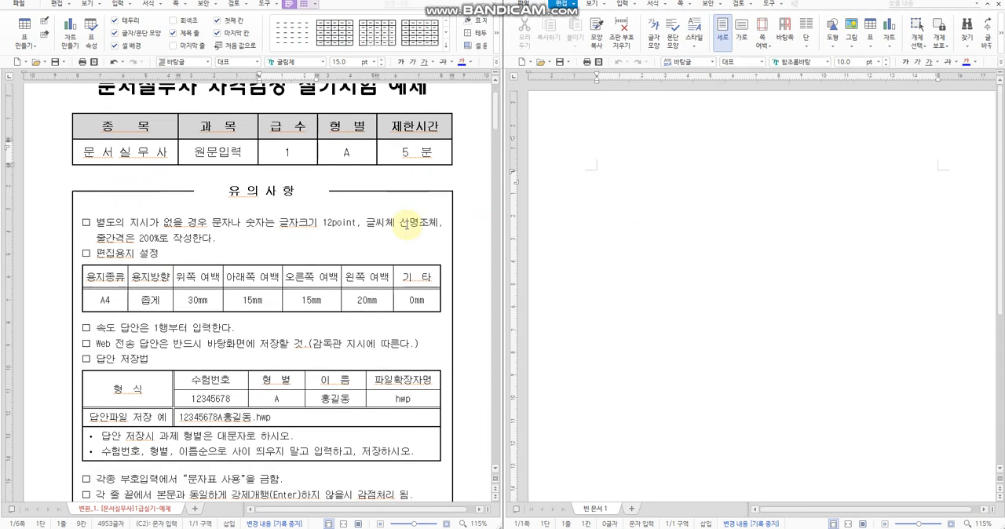
drag(92, 218, 188, 222)
click(578, 242)
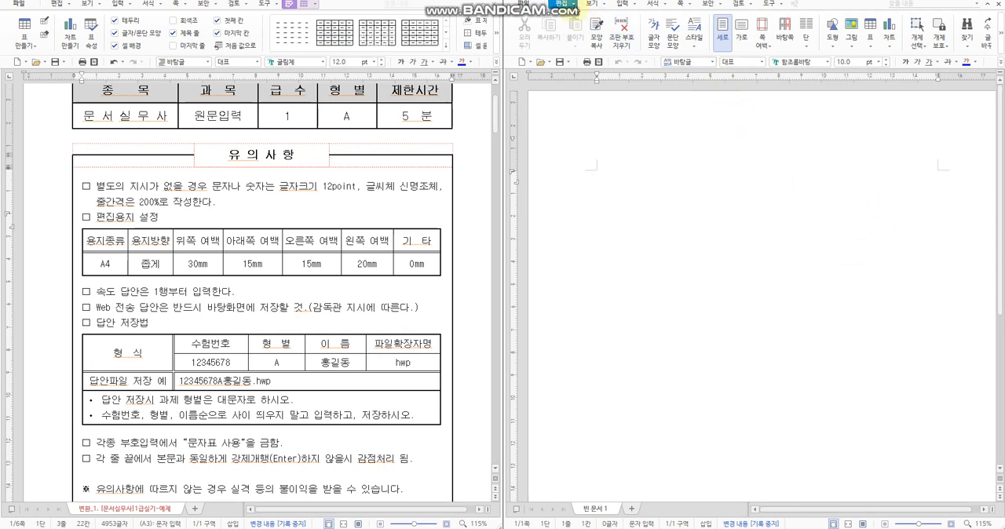
click(574, 4)
click(565, 5)
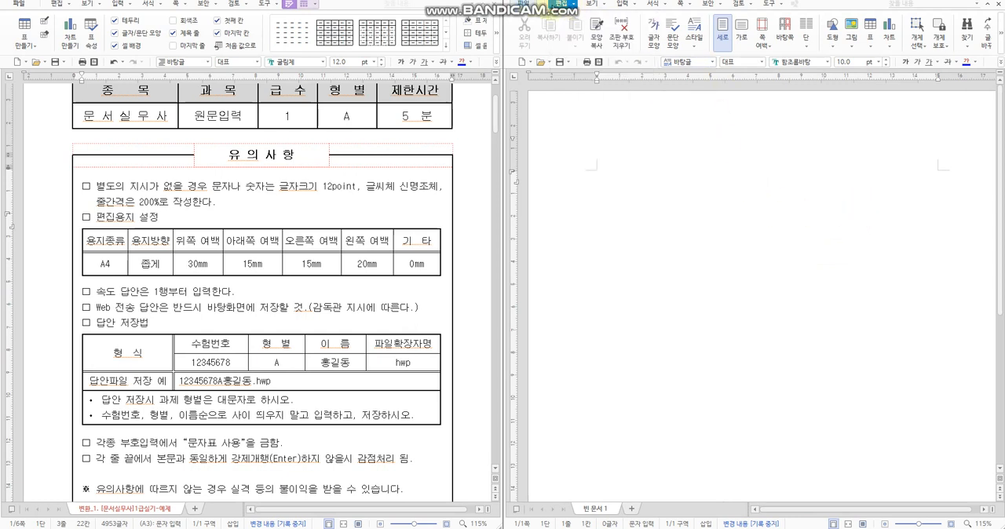
click(566, 5)
click(562, 5)
click(524, 4)
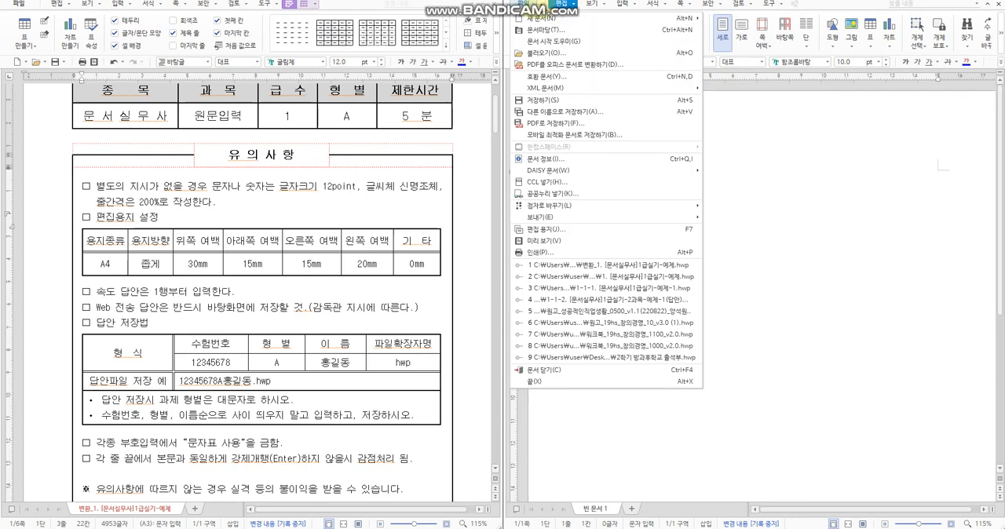
click(551, 8)
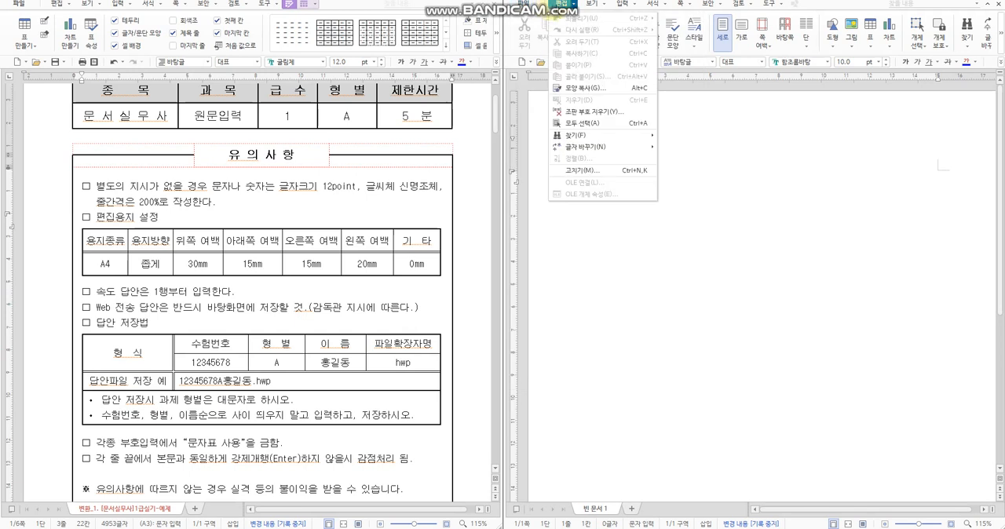
mouse_move(590, 11)
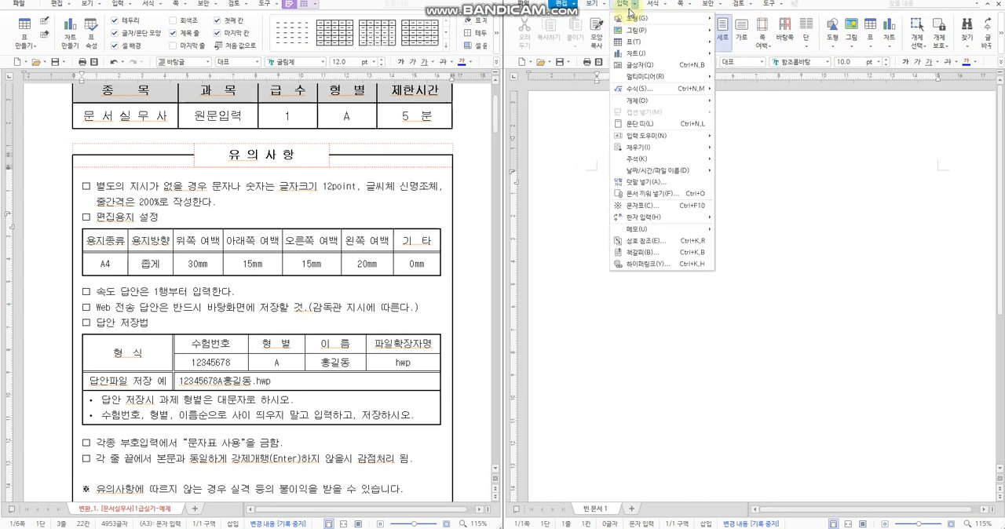
mouse_move(654, 11)
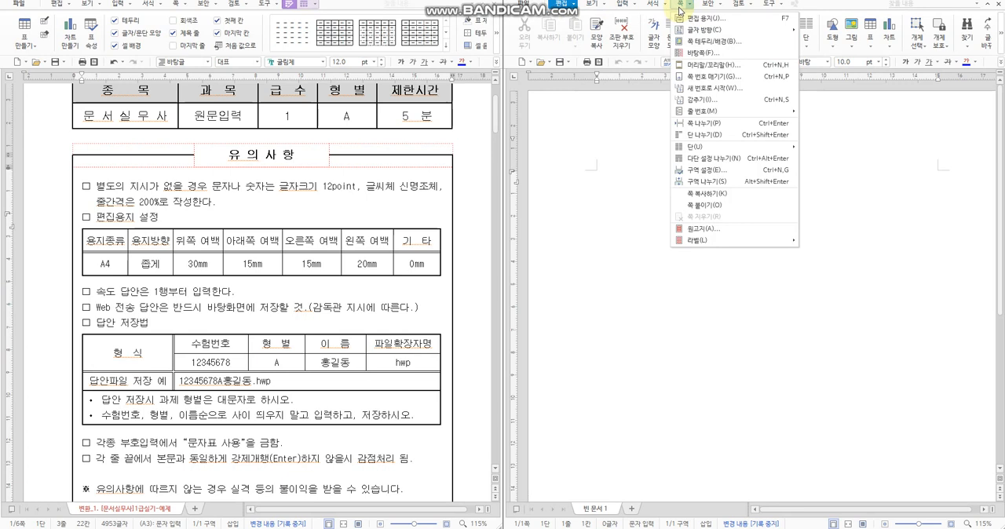
click(716, 26)
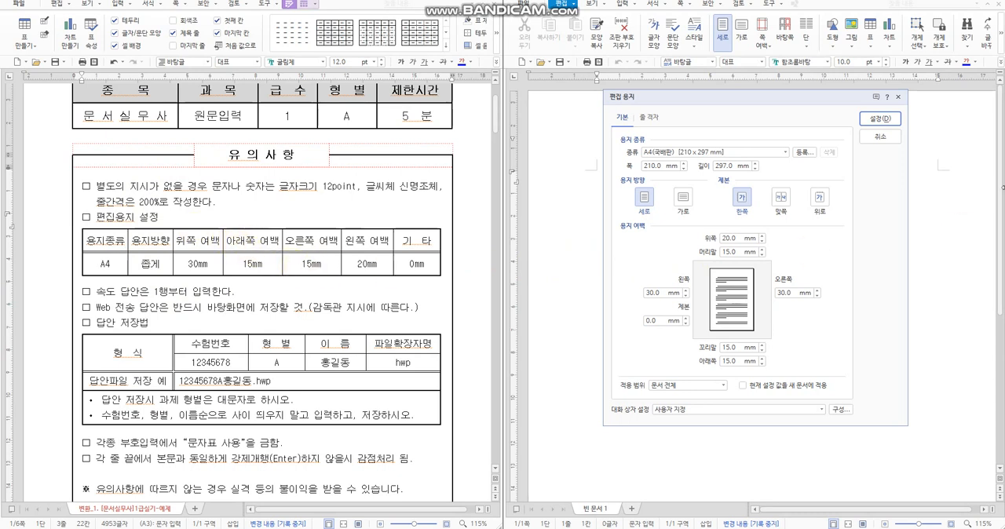
click(880, 136)
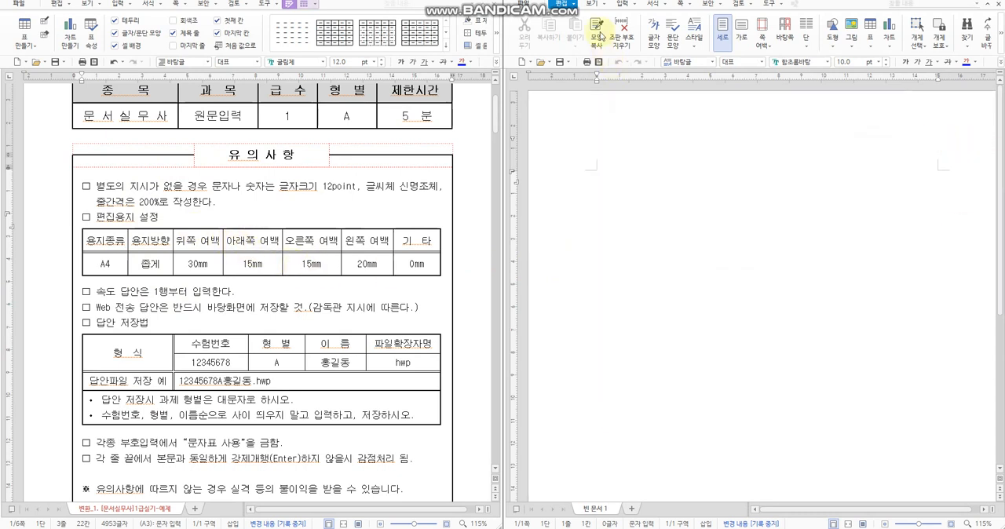
Step: Open the blank document's page setup and choose A4 paper with portrait (세로) orientation
click(676, 5)
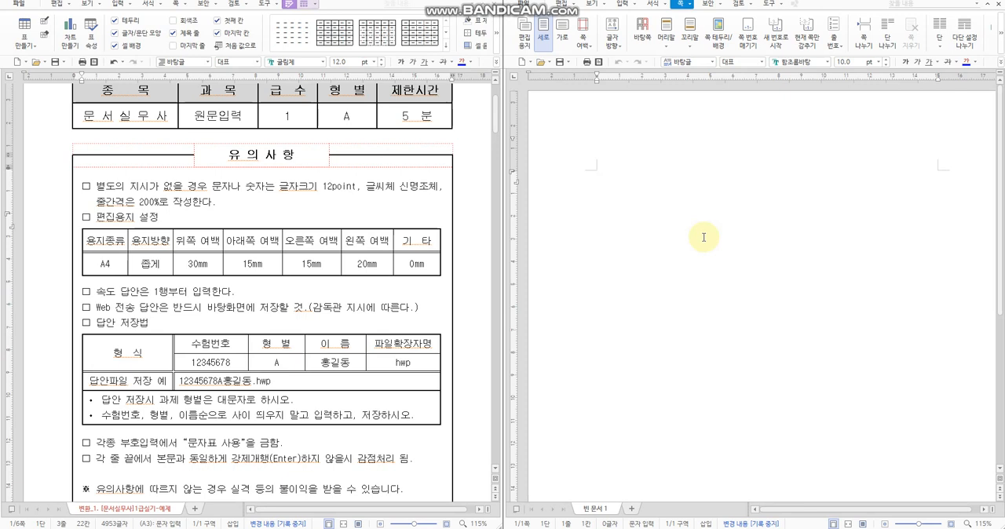
key(F7)
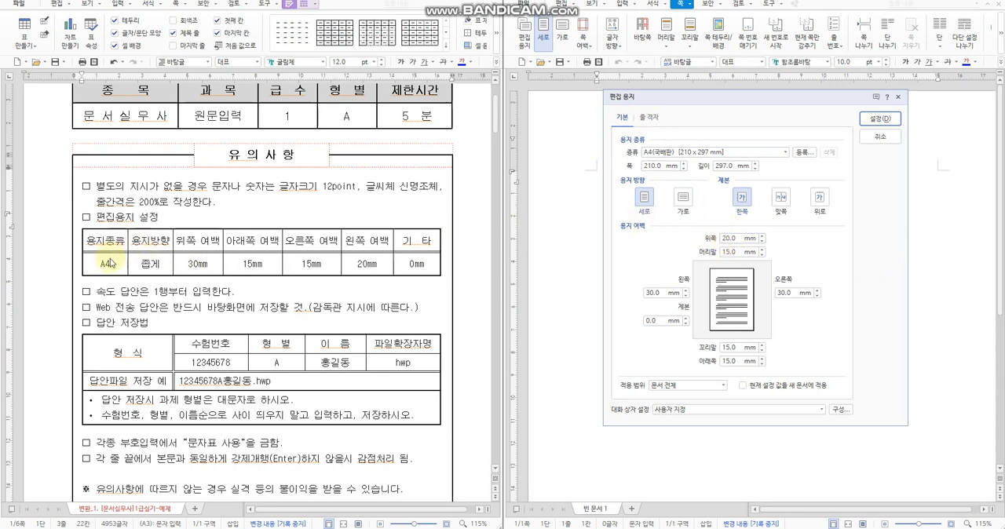
click(654, 157)
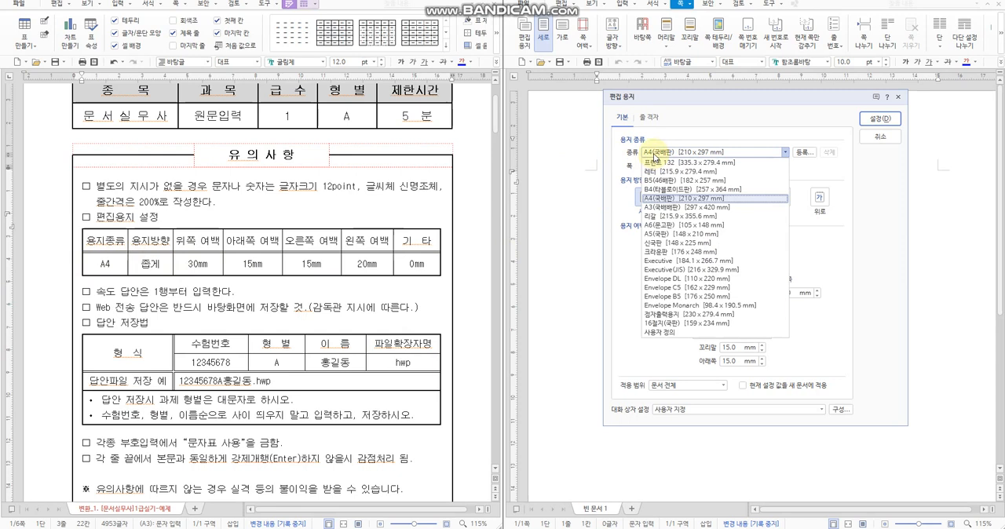
click(656, 157)
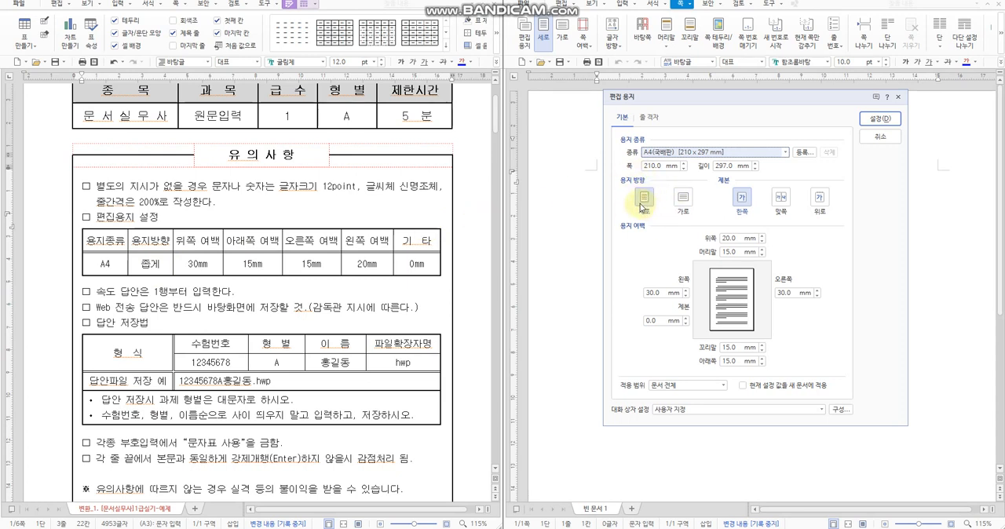
click(684, 200)
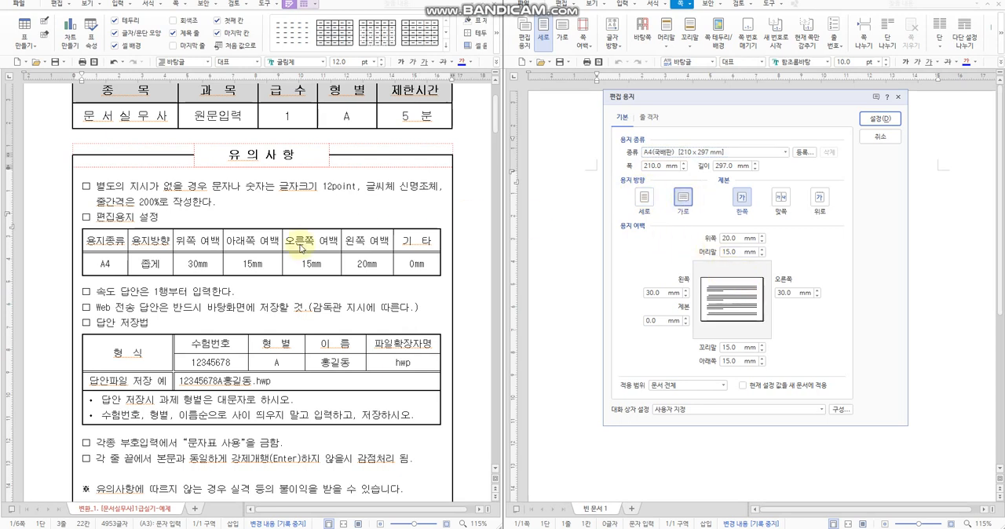
click(647, 202)
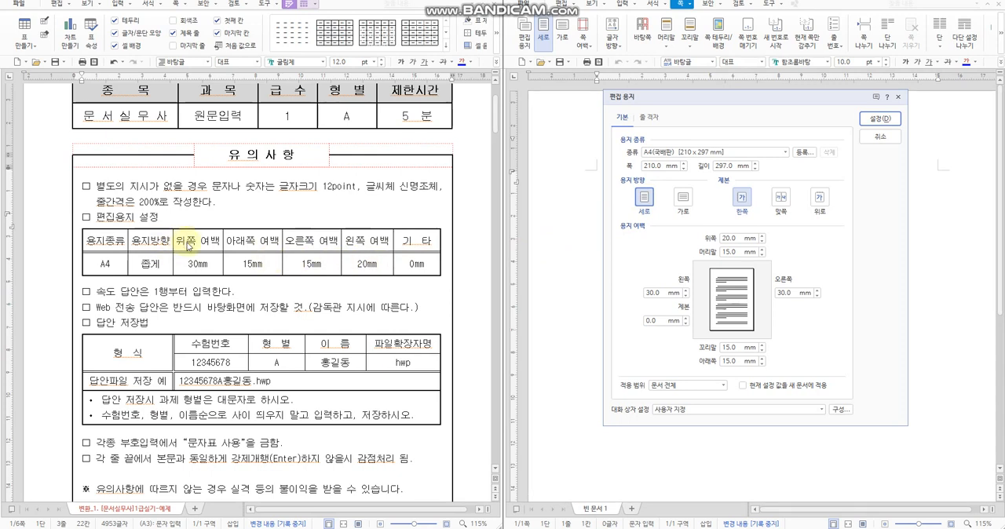
Step: Set the page margins to 30 mm top, 15 mm right and 20 mm left
click(724, 238)
key(BackSpace)
text(3)
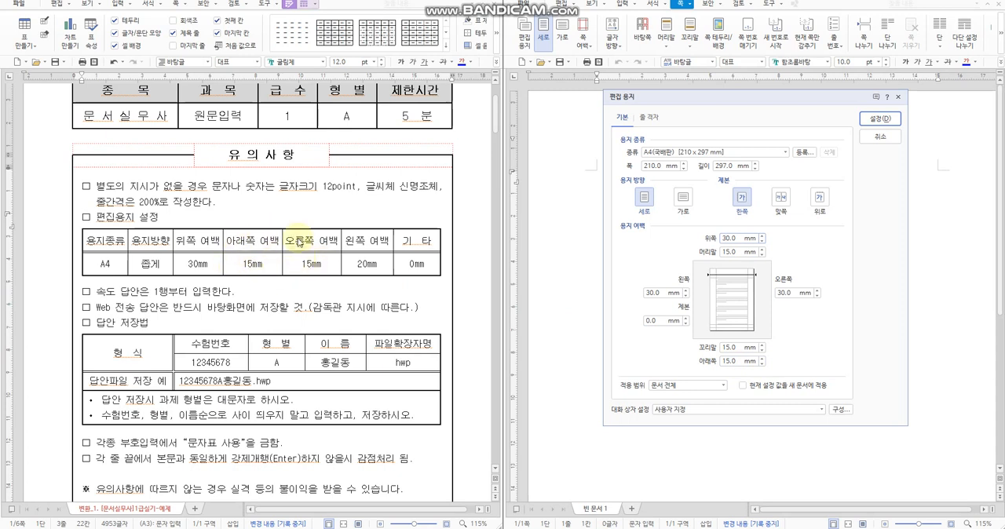
click(783, 293)
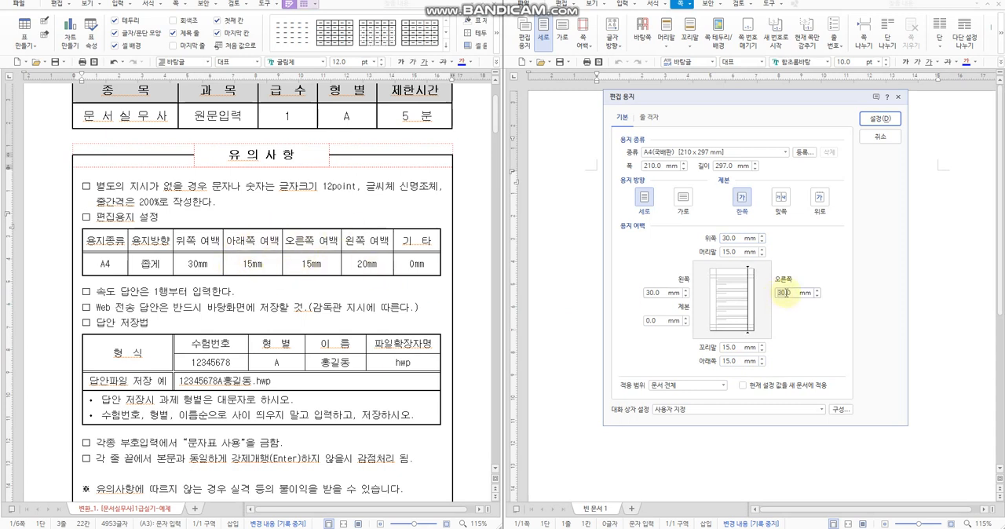
key(BackSpace)
key(BackSpace)
text(15)
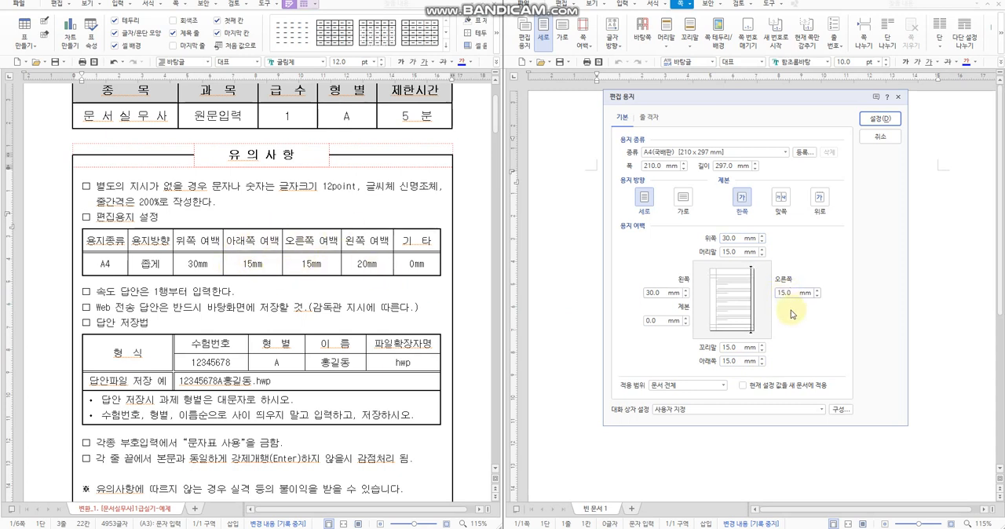
click(647, 293)
text(2)
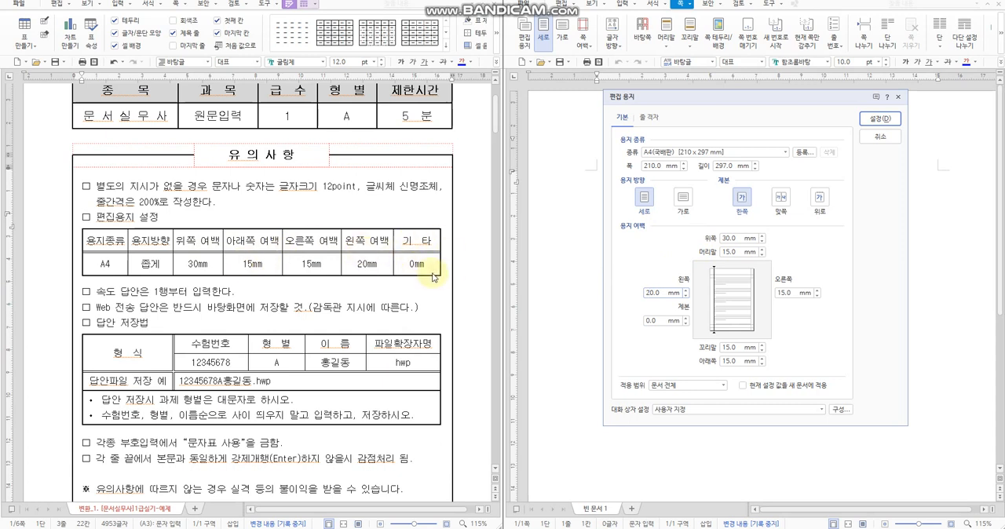
Step: Set the header (머리말) and footer (꼬리말) margins to 0 mm and apply the page setup
click(737, 252)
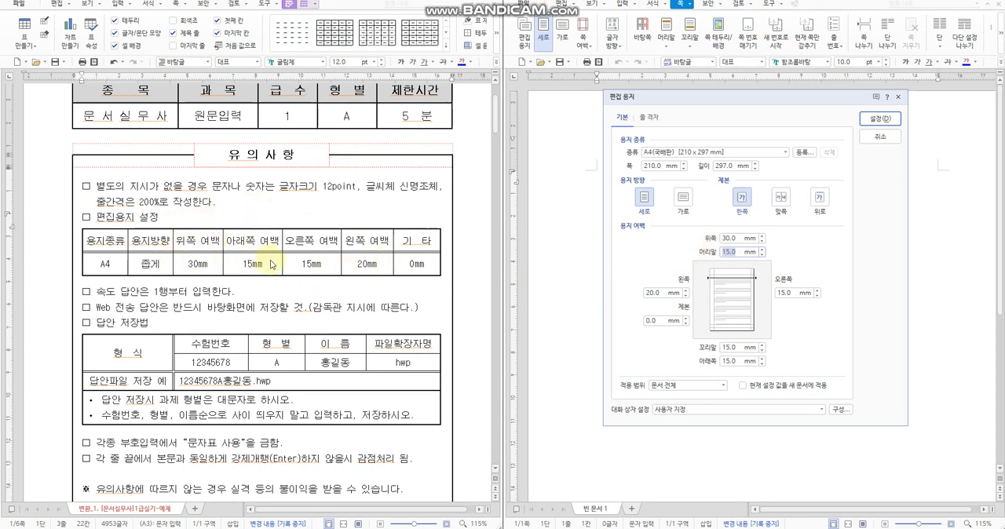
text(0)
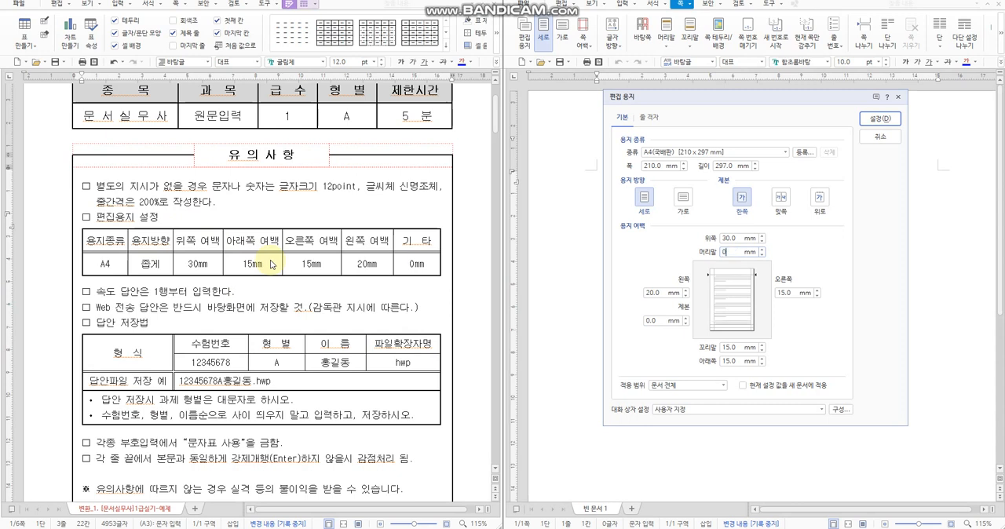
click(738, 350)
text(0)
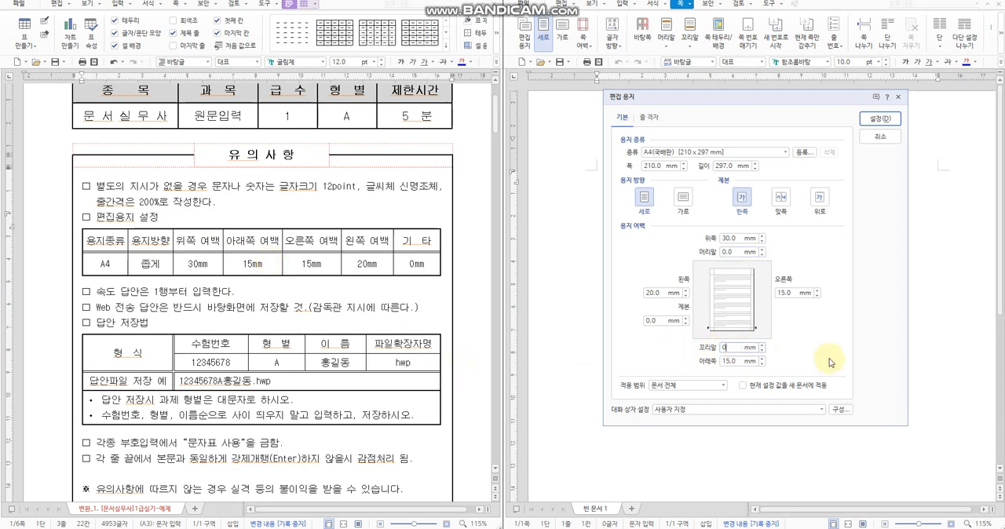
click(877, 120)
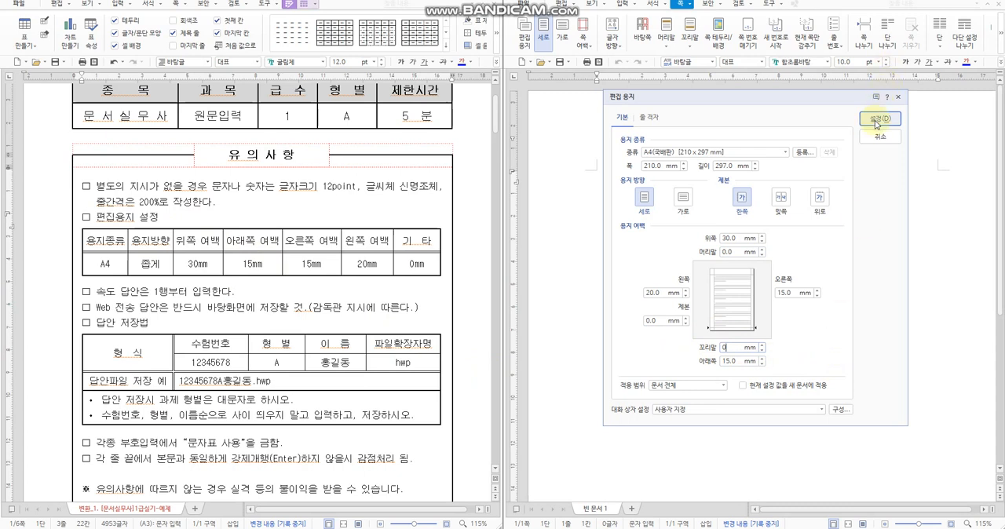
click(877, 121)
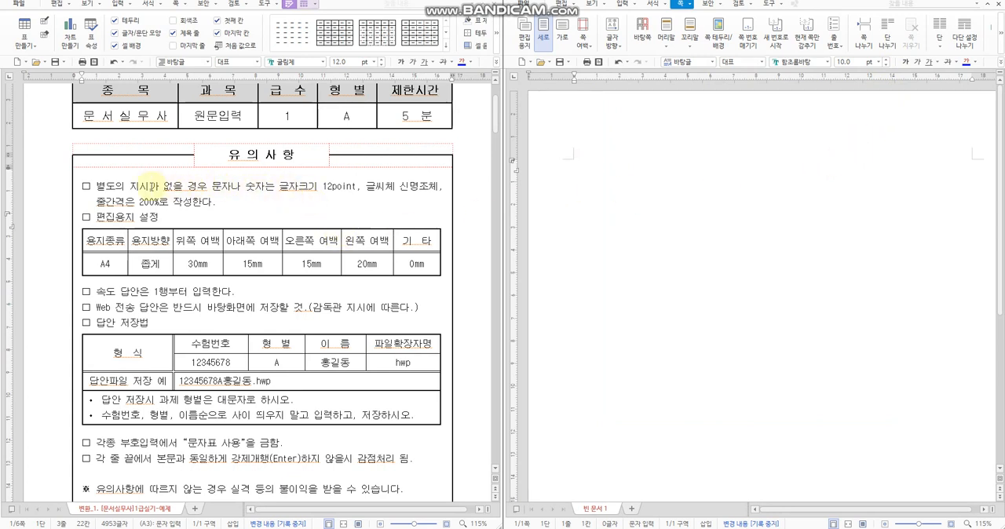
Step: Set the blank document's font size to 12 pt, as the exam instructions require
drag(163, 186, 356, 187)
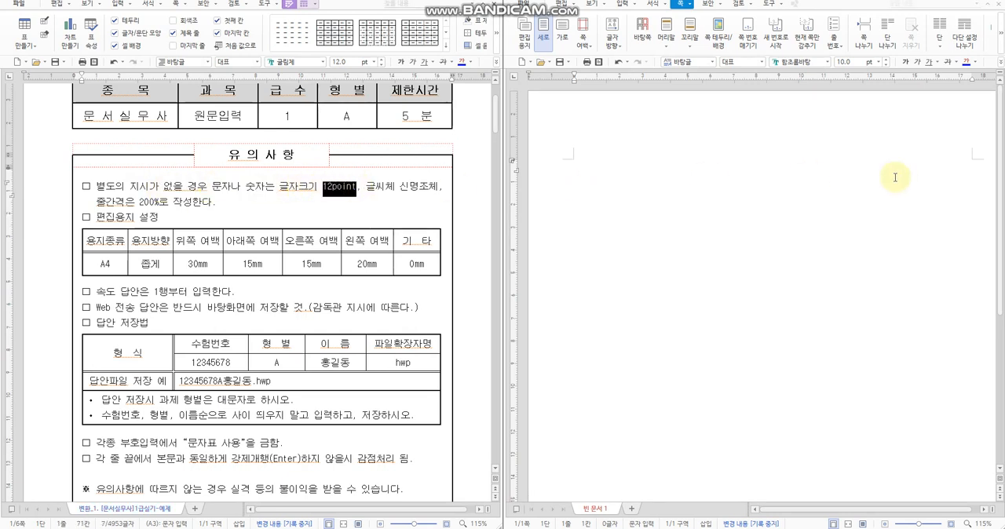
click(377, 186)
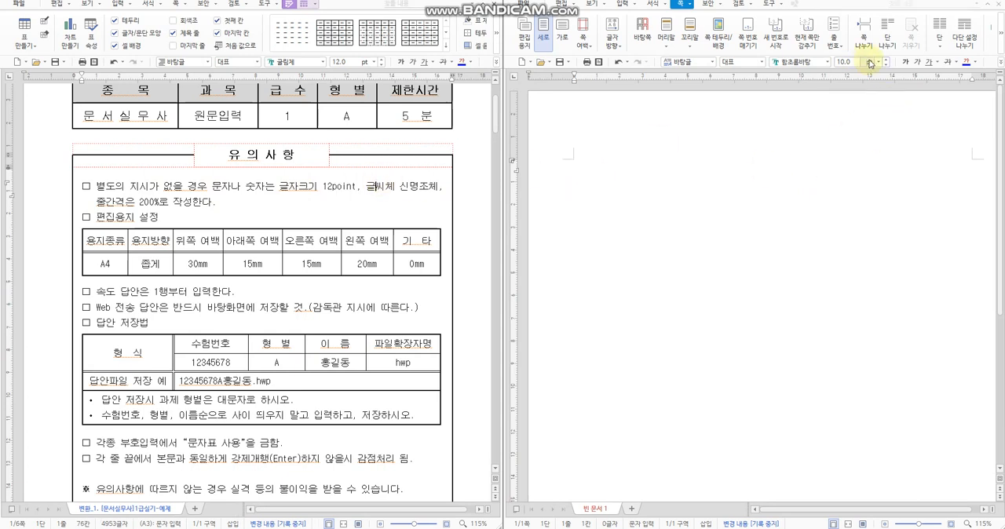
click(886, 60)
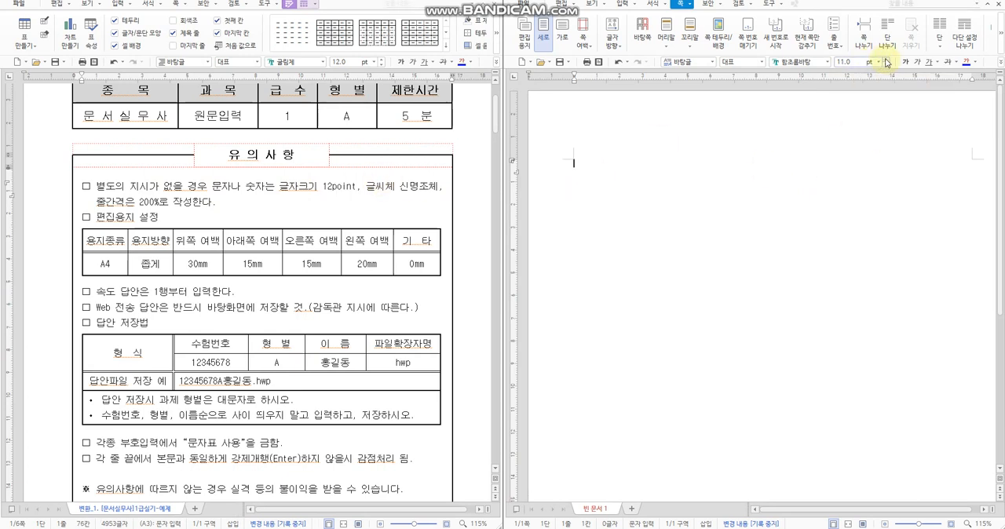
click(886, 60)
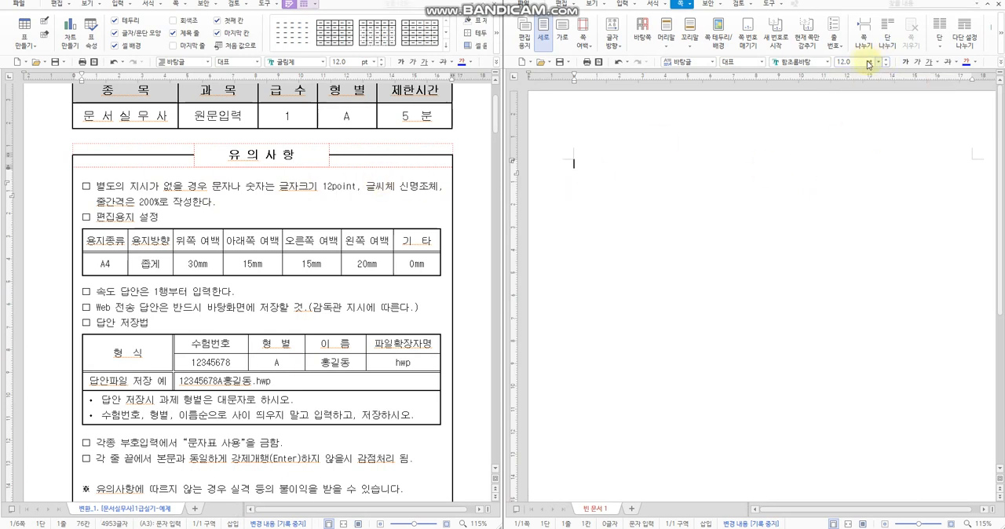
Step: Find 신명조 among all fonts (모든 글꼴) and apply it as the blank document's typeface
click(812, 61)
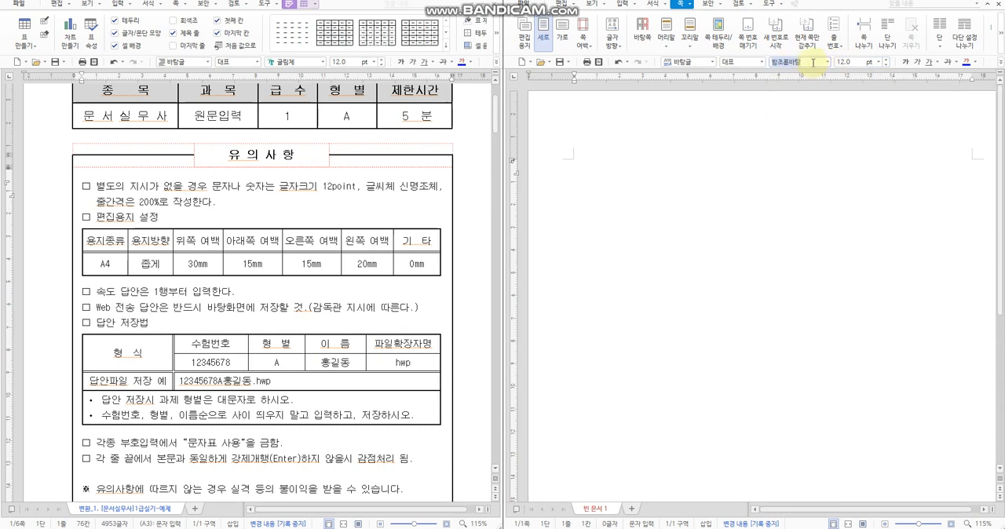
text(ㅅ)
text(신명조)
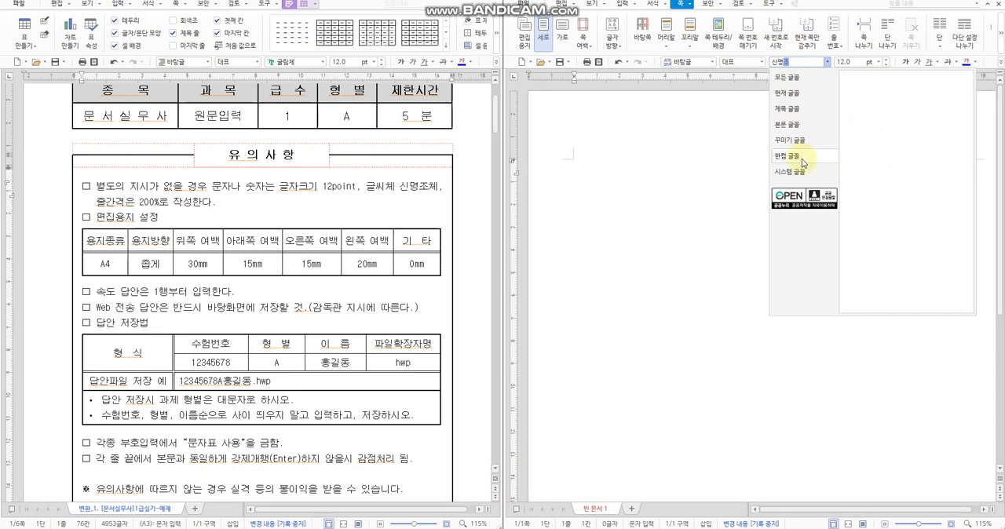
click(793, 82)
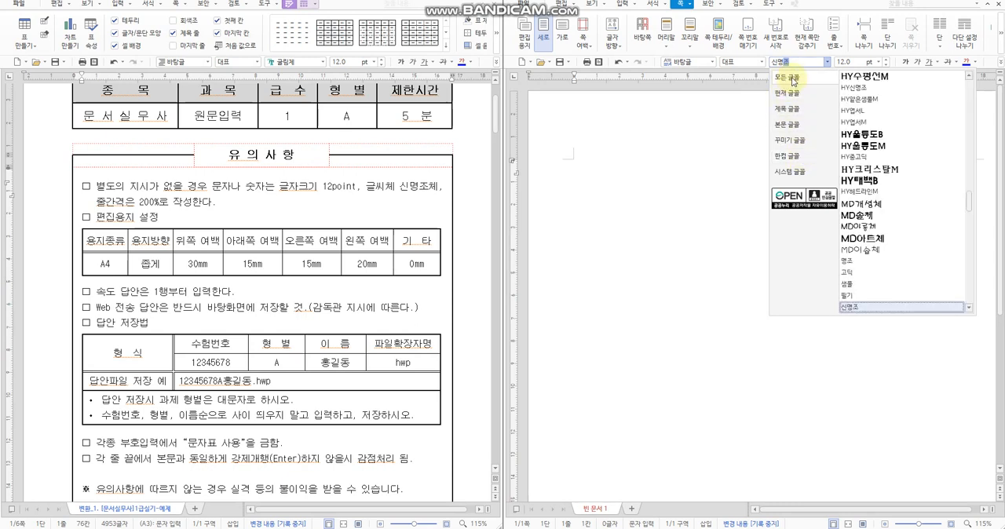
click(859, 309)
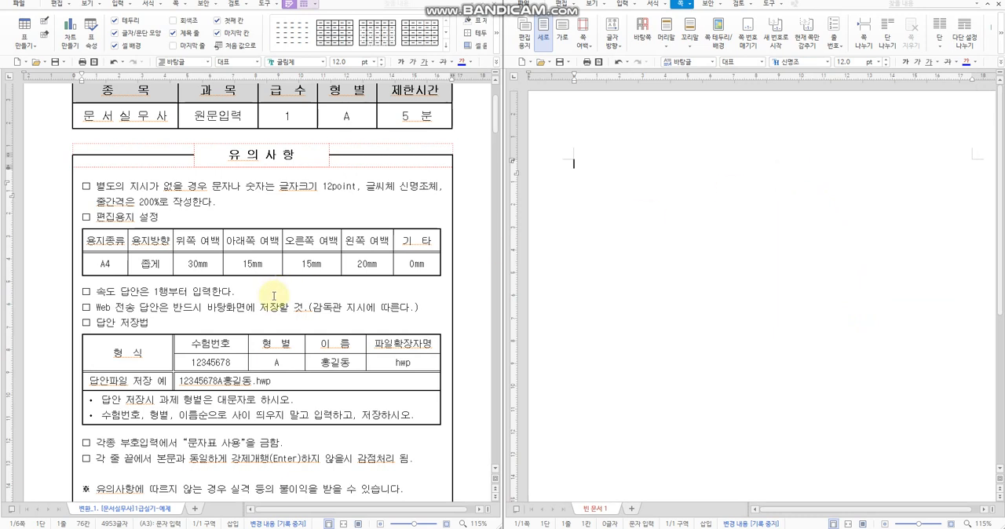
Step: Examine the remaining exam instructions, especially the rule on forced line breaks (강제개행) at line ends
scroll(290, 297, down, 5)
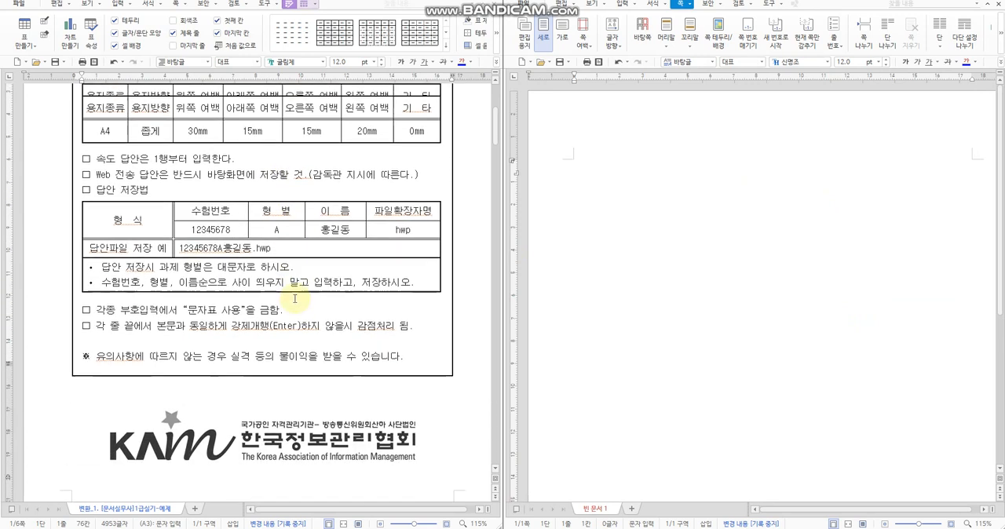
scroll(297, 296, down, 1)
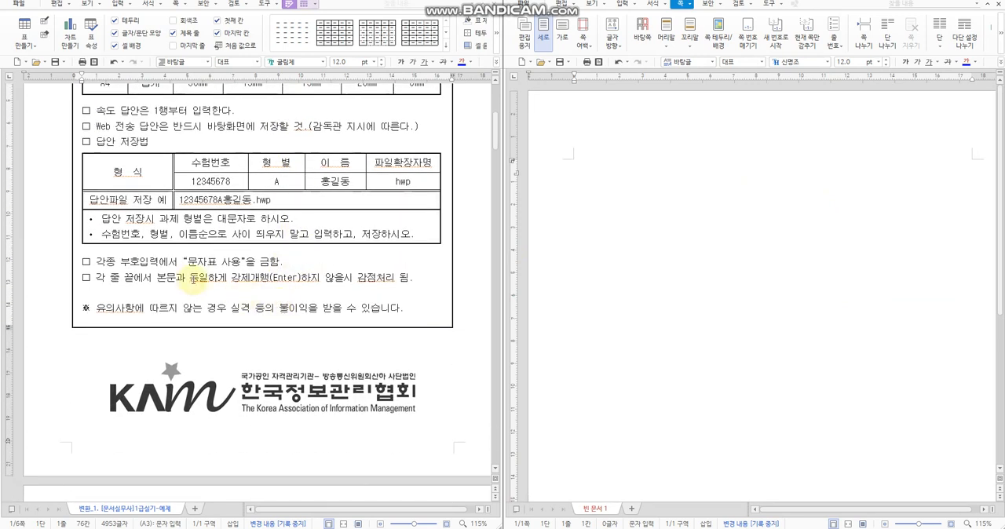
drag(157, 277, 302, 281)
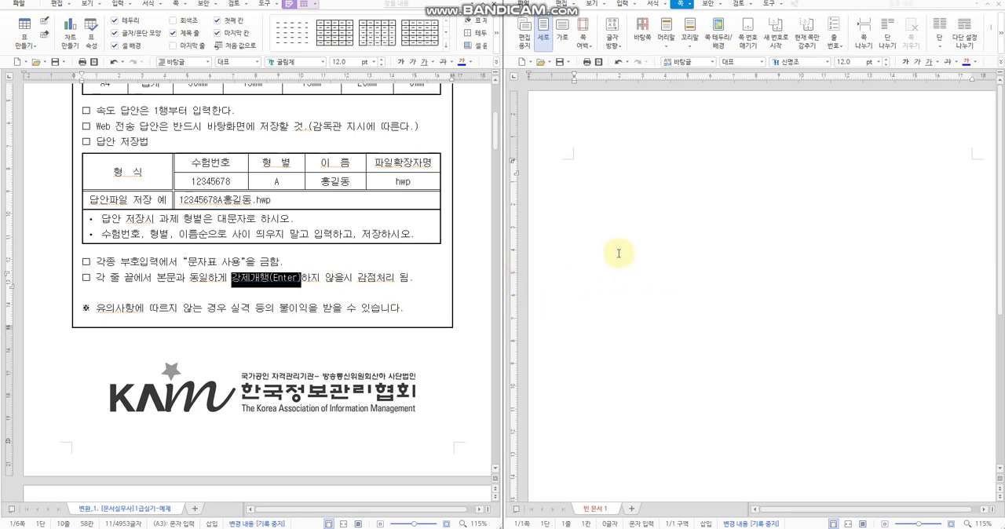
click(343, 277)
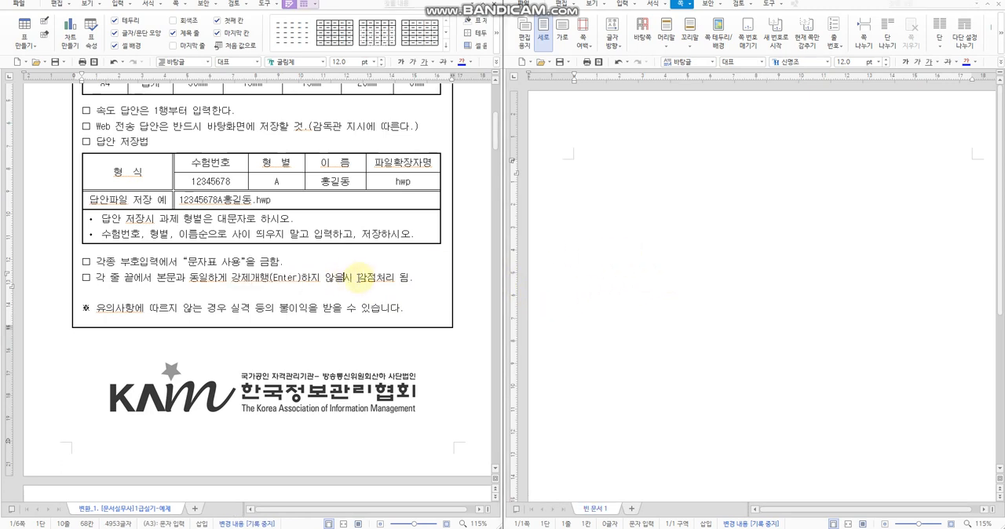
Step: Examine the source passage and its instruction on spacing at the start of each paragraph, comparing it with the first paragraph's indent
scroll(360, 277, down, 11)
scroll(364, 292, up, 2)
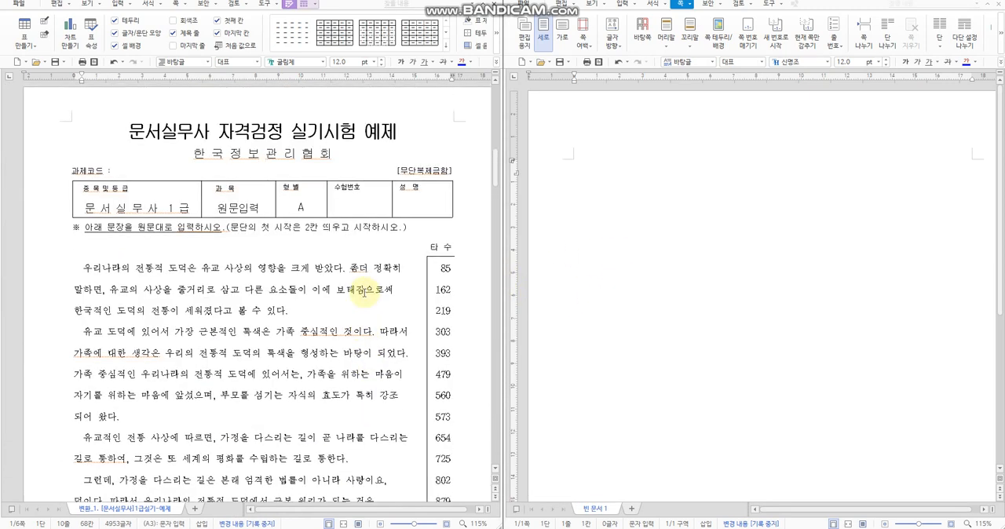
scroll(353, 286, down, 3)
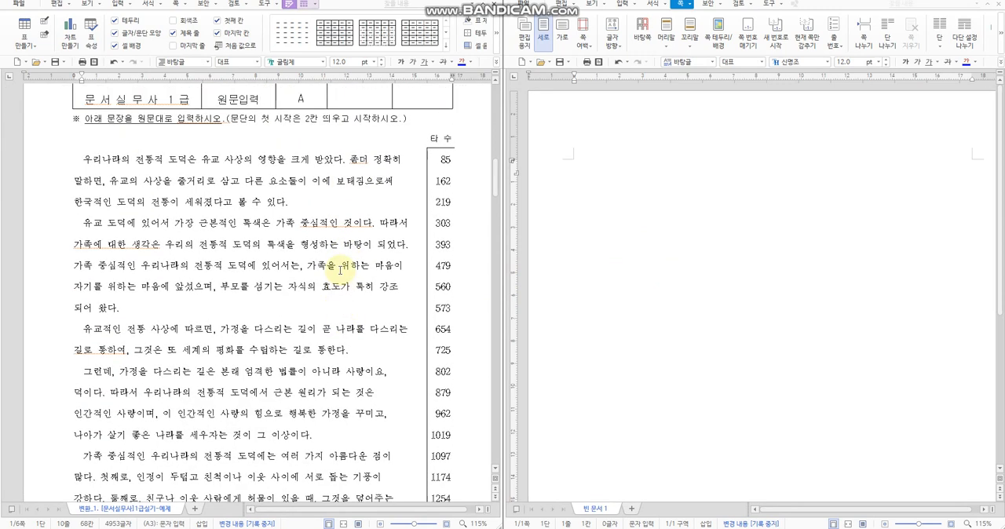
drag(230, 119, 280, 120)
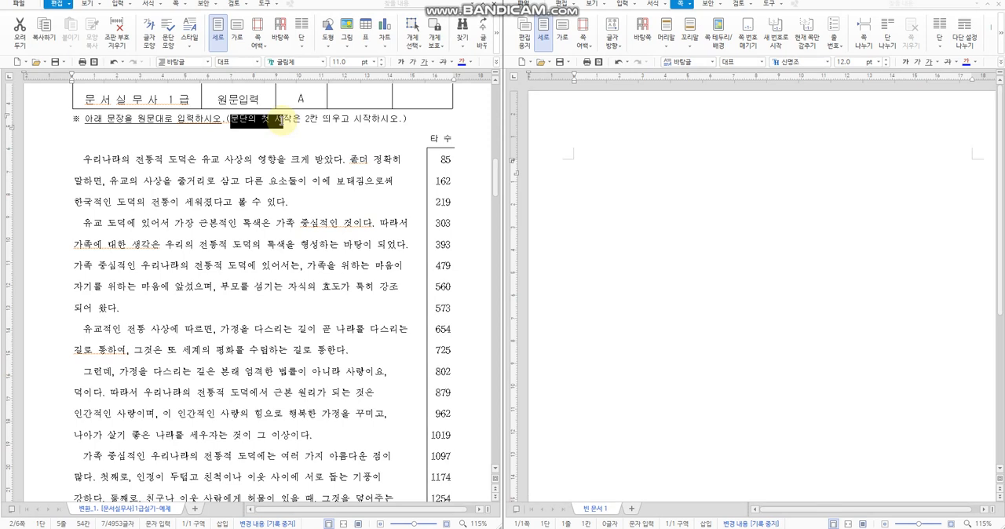
click(318, 133)
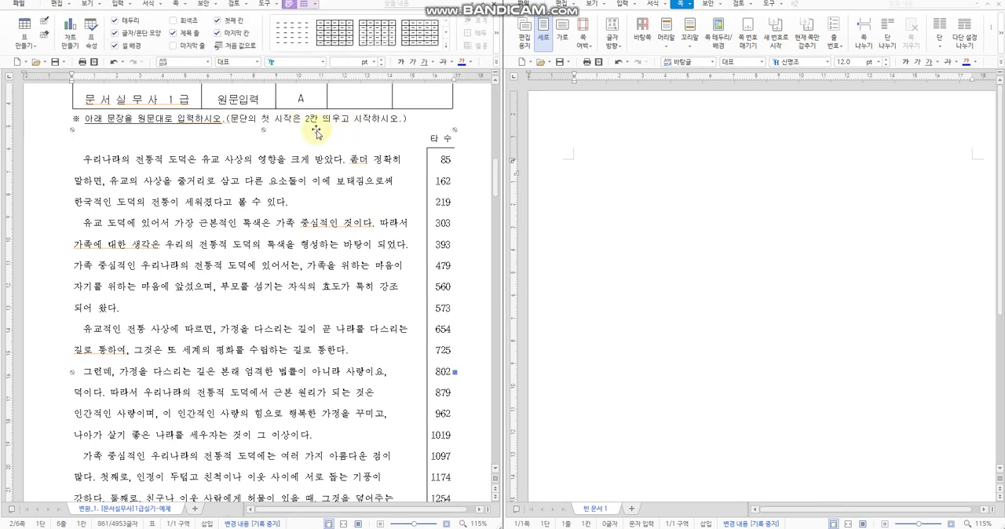
scroll(310, 140, up, 1)
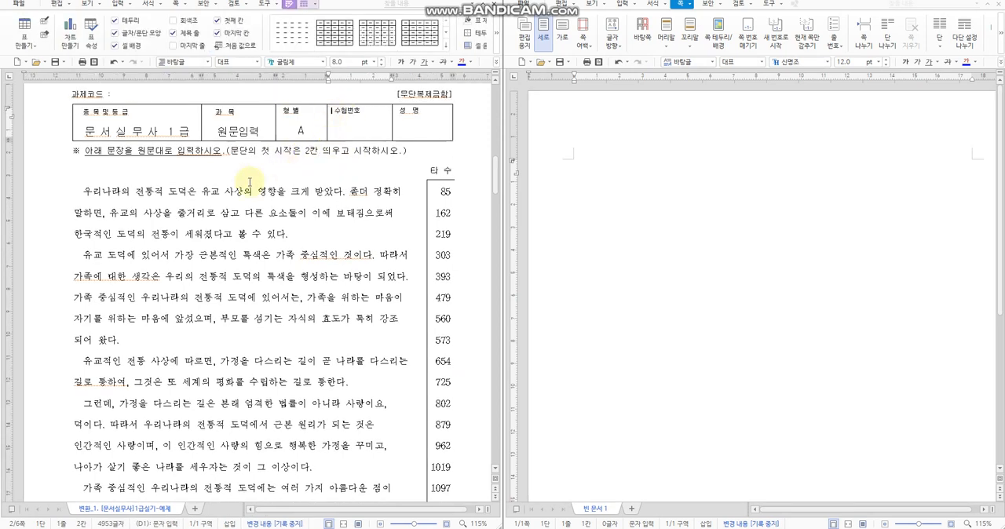
click(75, 193)
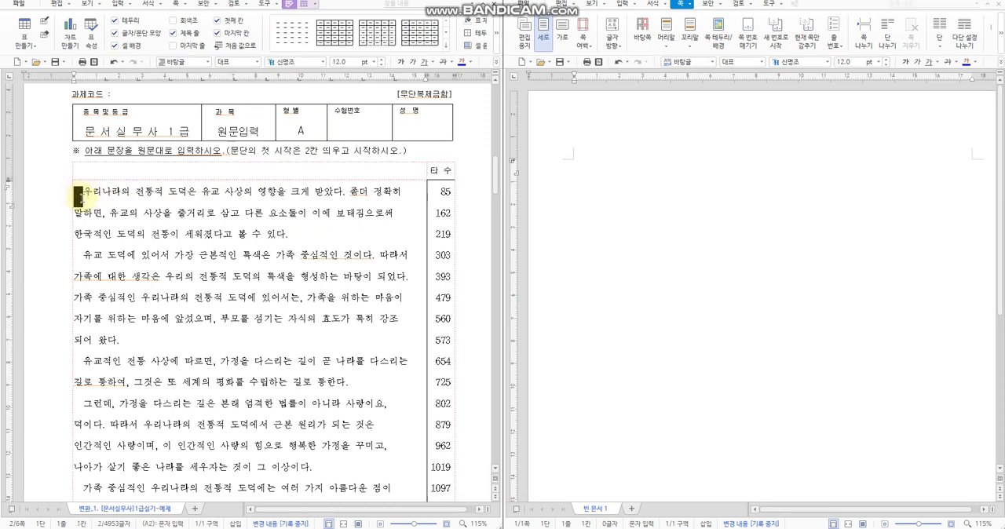
click(84, 198)
click(79, 196)
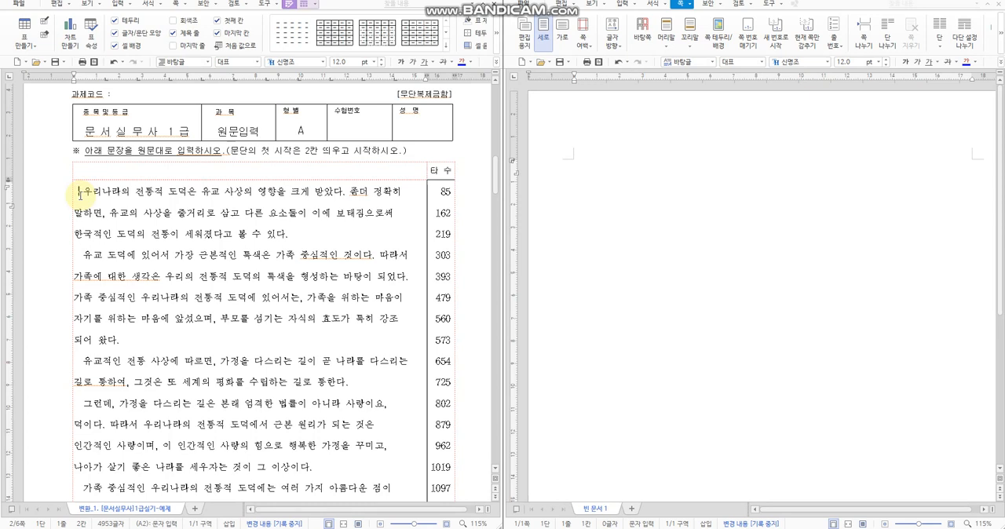
drag(84, 193, 74, 194)
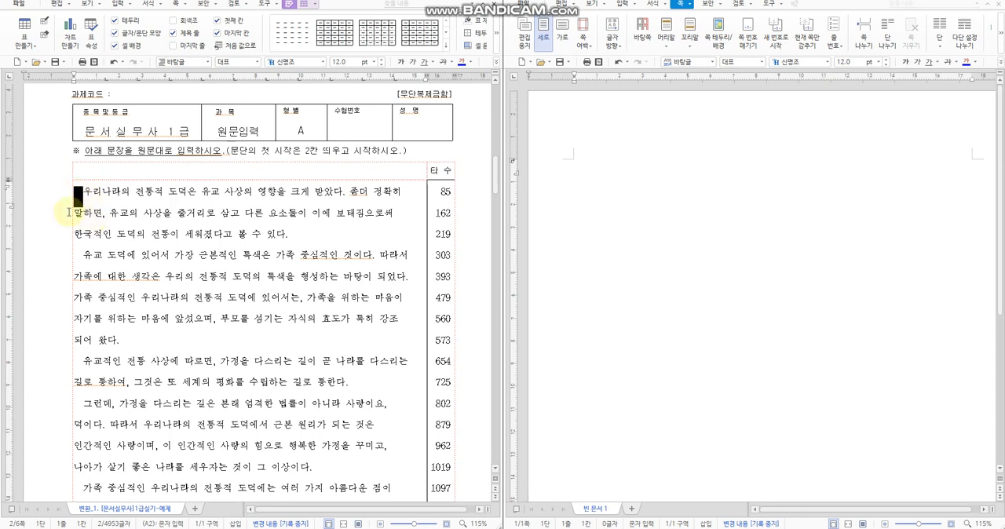
click(75, 191)
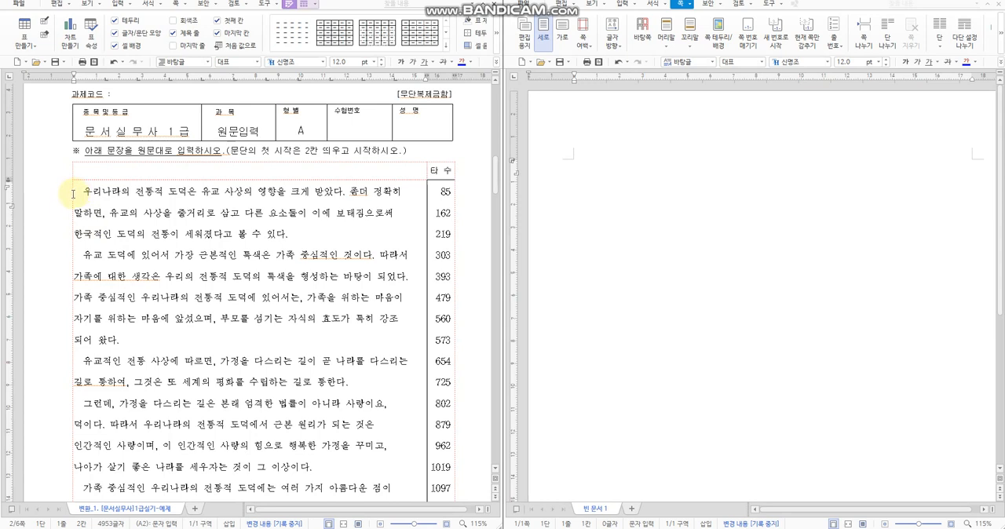
drag(73, 193, 78, 194)
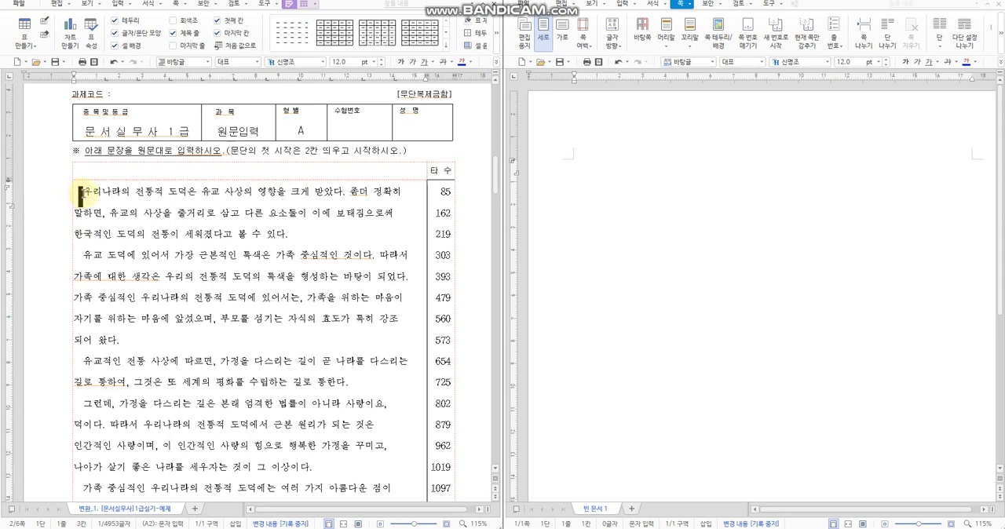
drag(310, 151, 351, 151)
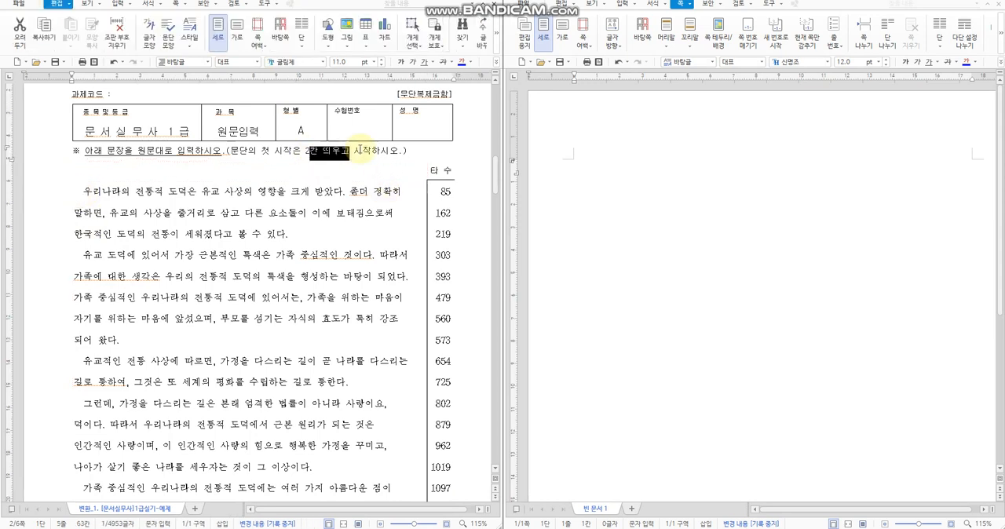
click(300, 237)
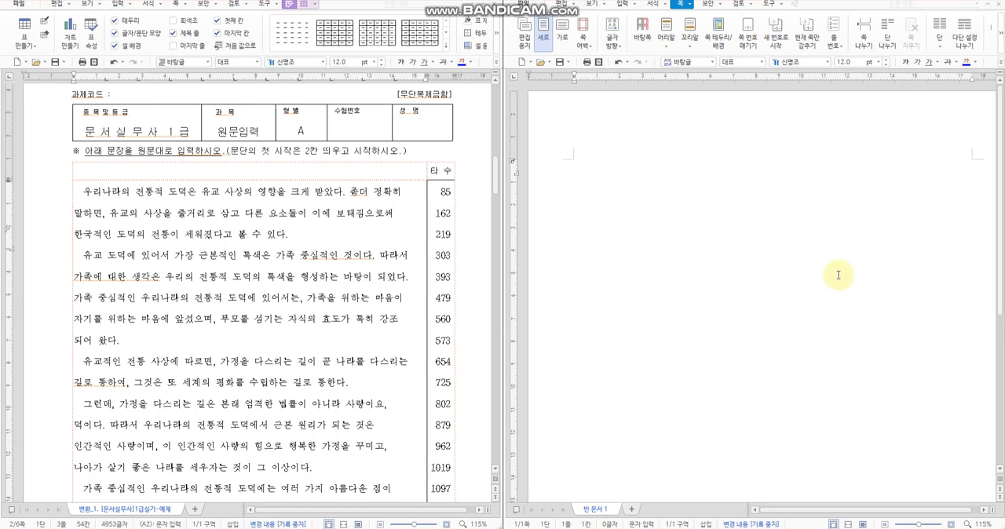
Step: Enter the passage's first line indented two spaces, "우리나라의 전통적 도덕은 유교 사상의 영향을 크게 받았다. 좀더 정확히", force a line break, and start the second line with "말하면"
text(우리나라)
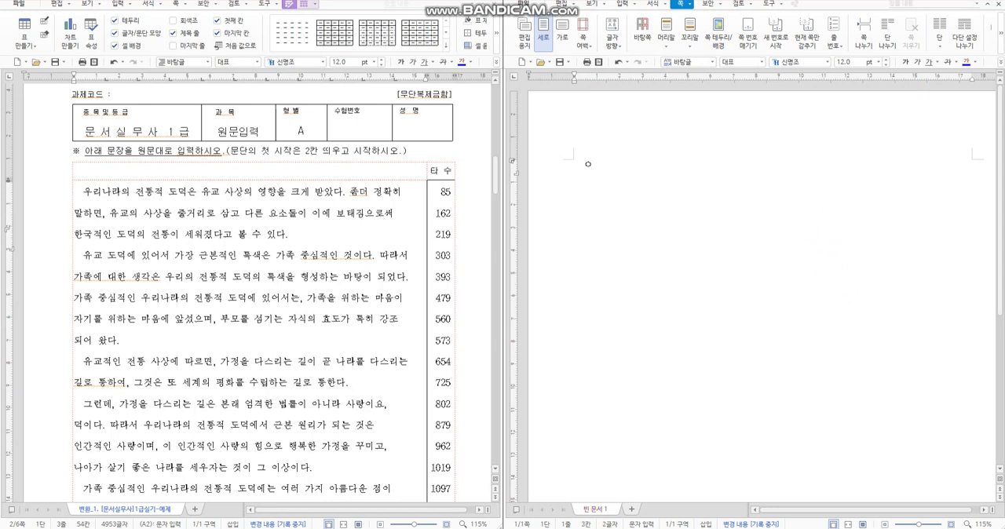
key(BackSpace)
text(의 ㅈ)
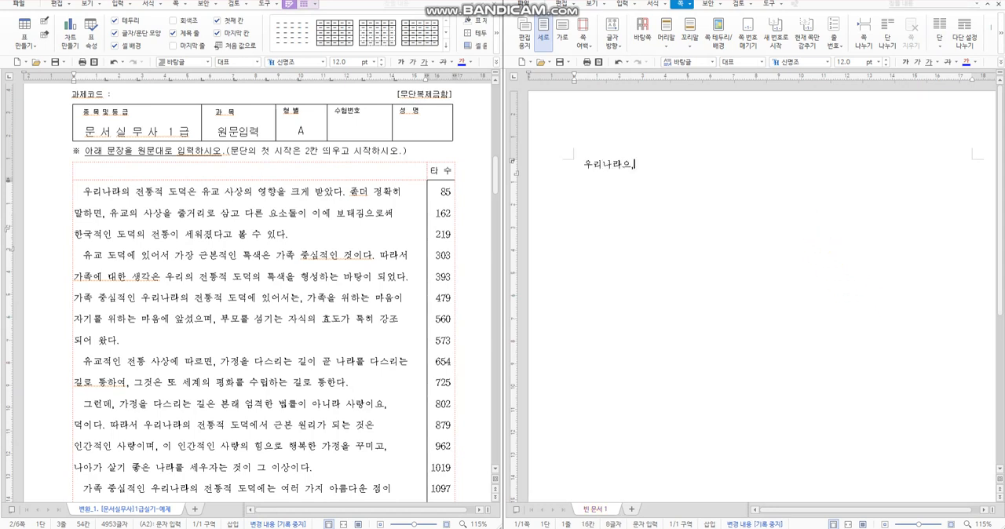
text(전통적 )
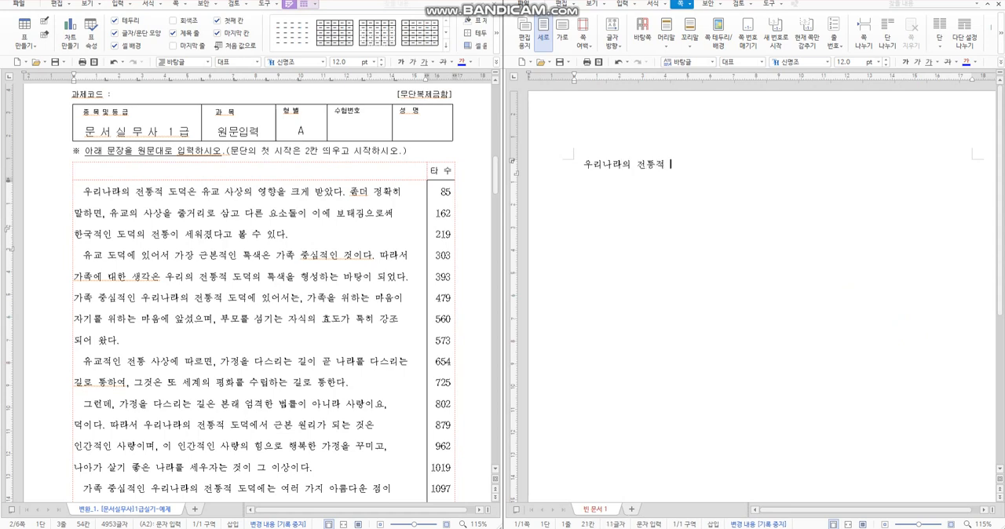
text(도덕은 유교 사상의 영향을 )
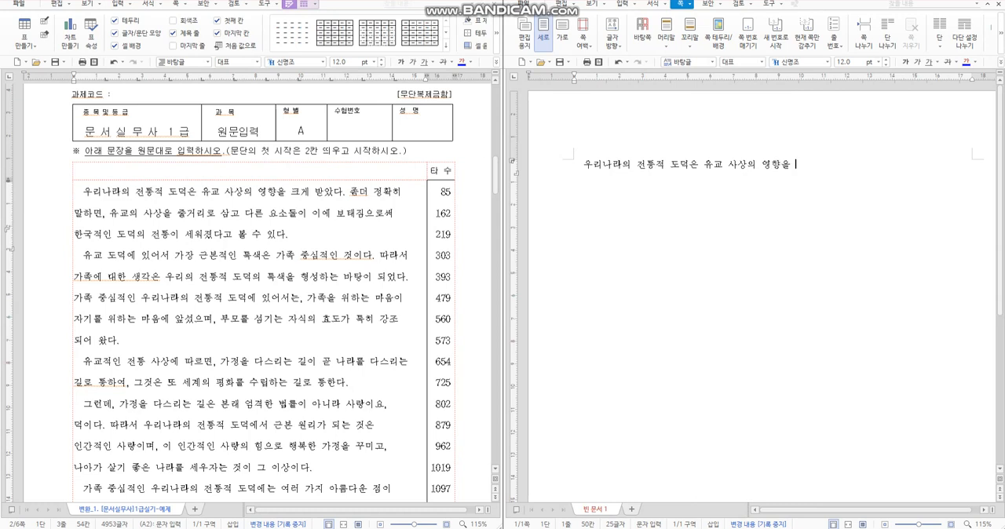
text(크게 바받았다. 좀)
text(더 정확히)
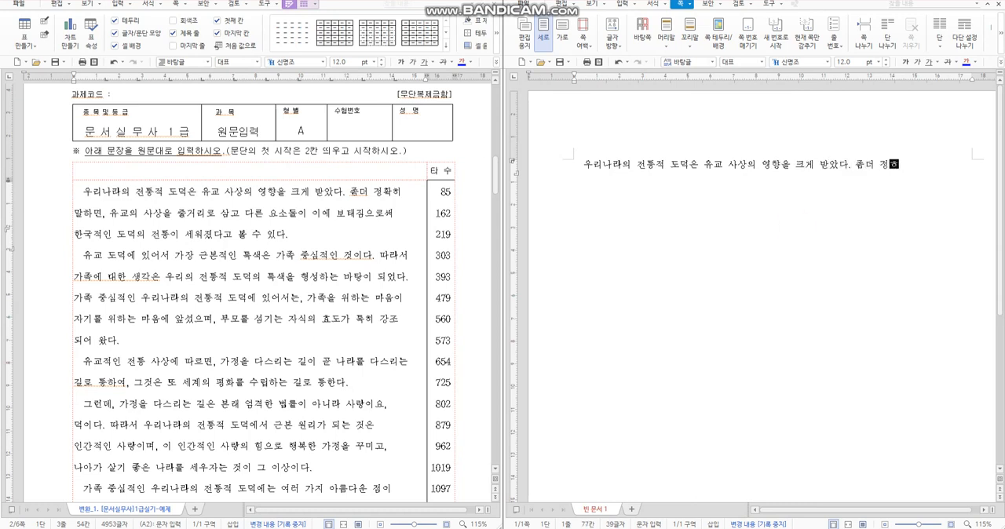
text( 말함)
key(Return)
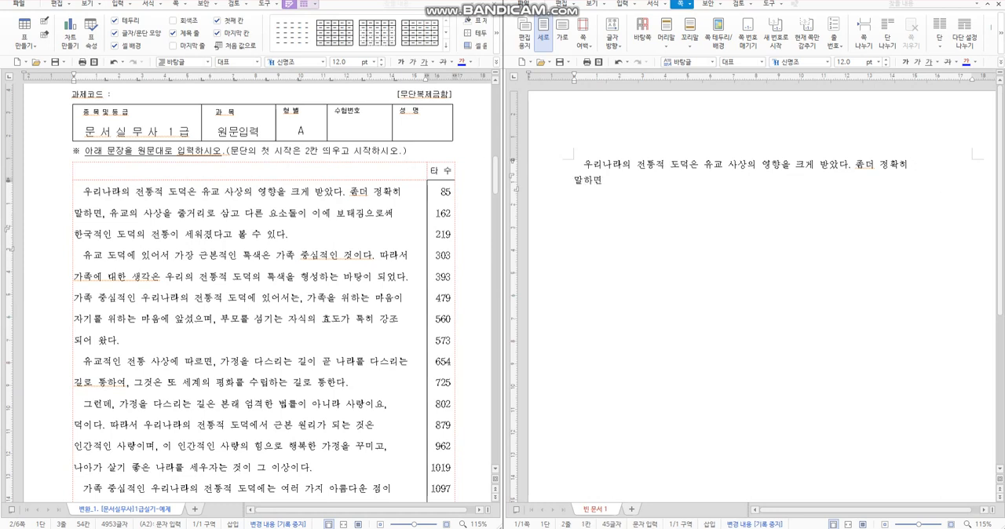
Step: Complete the second line after "말하면" with ", 유교의 사상을 줄거리로 삼고 다른 요소들이 이에 보태짐으로써"
click(594, 179)
text(유교)
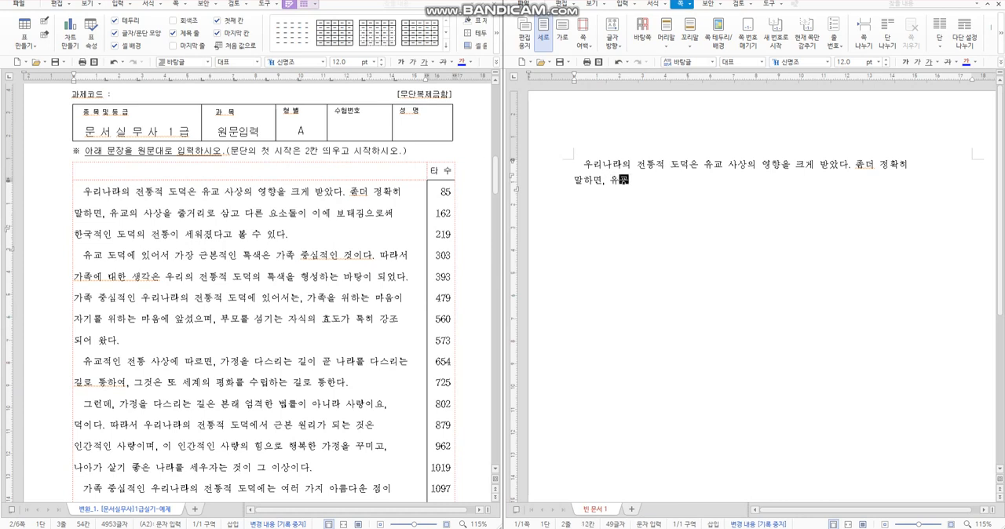
text(의 사상을 줄)
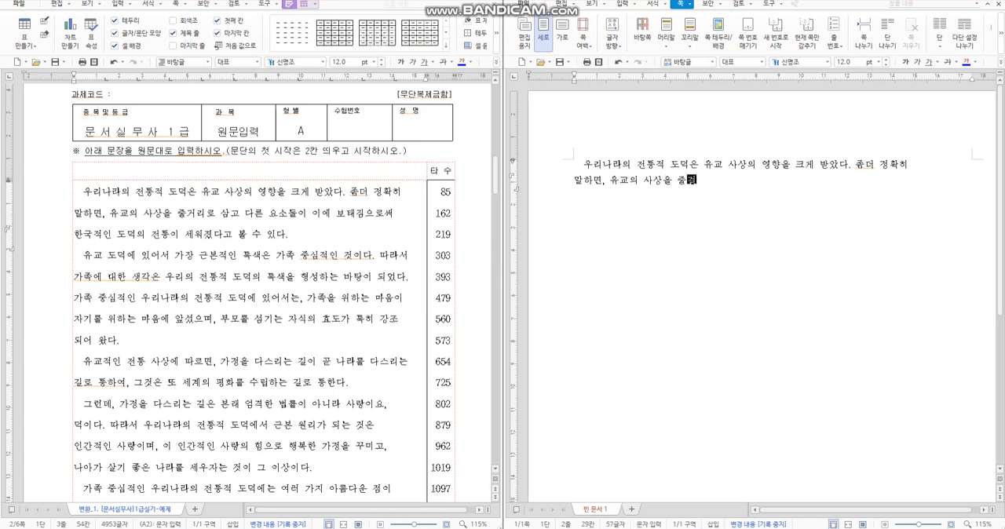
text(거리로 삼고 다른)
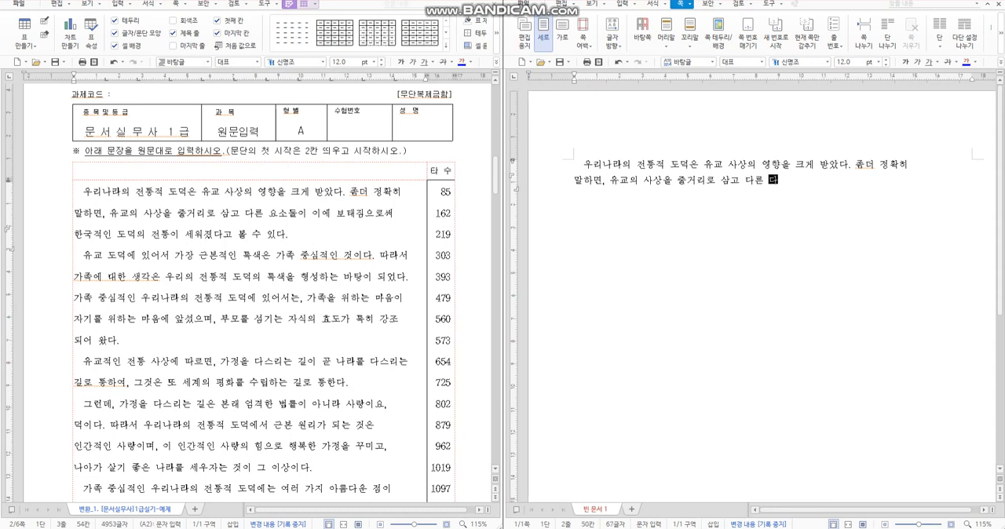
text( ㄷㅇ)
text(소들이 이에 보)
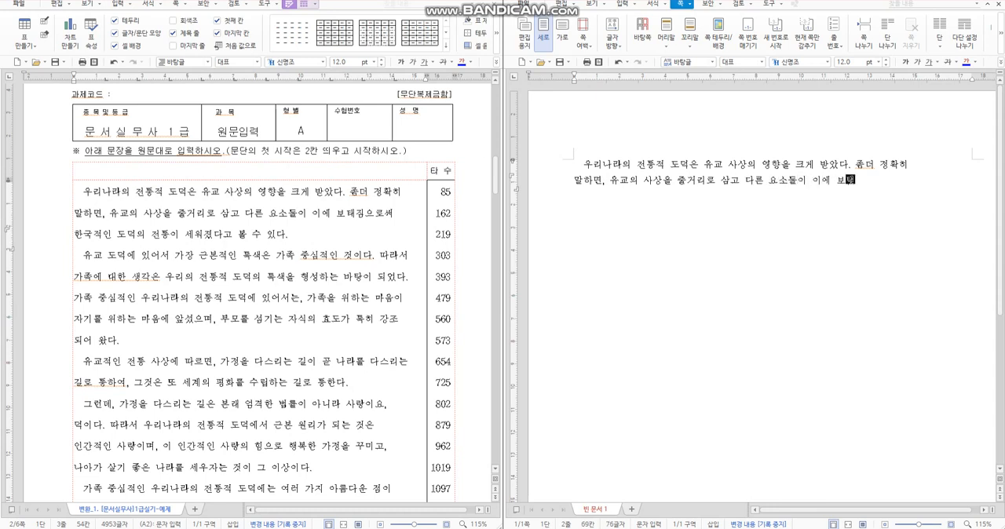
text(태짐으로써 ㅆㅓ 한)
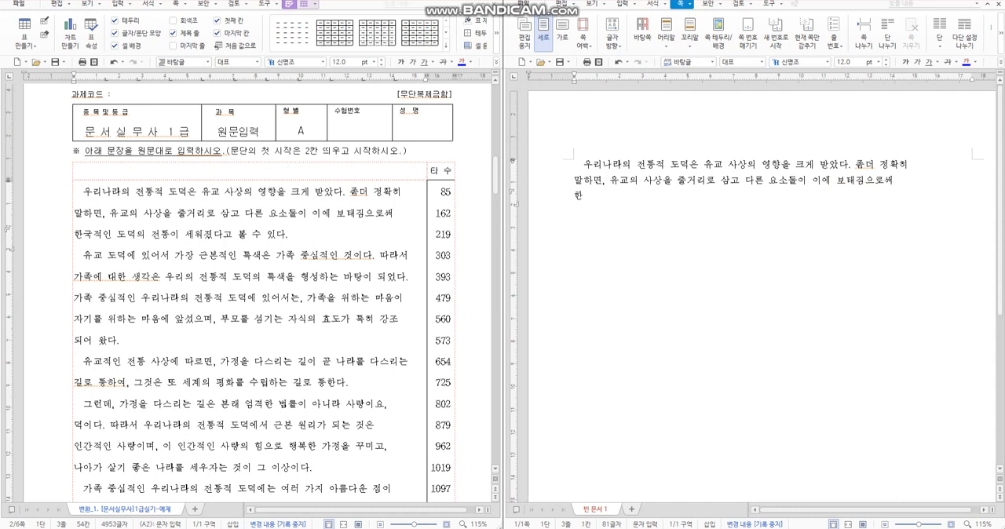
text(국적인 도덕의 전통ㅇ)
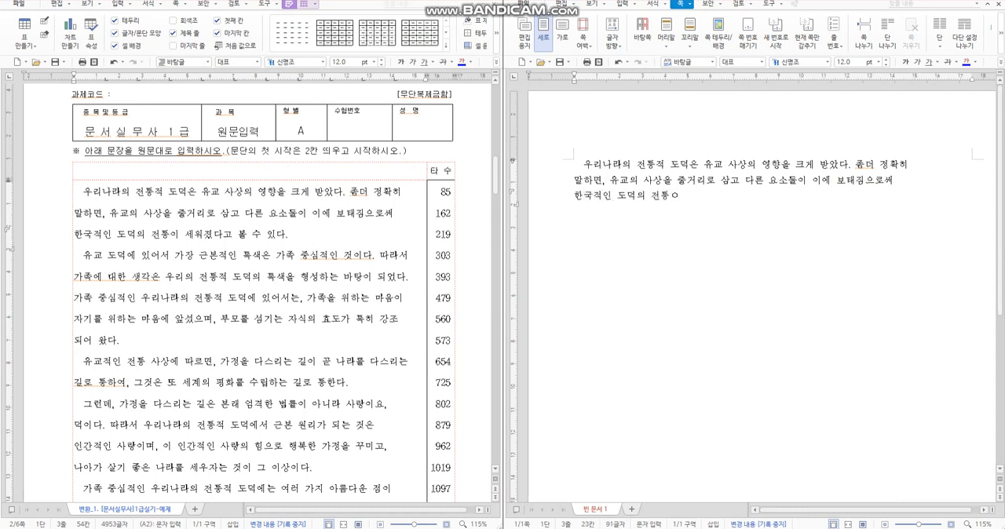
text( 세워졌다고 볼 수 있다.)
Step: Enter the third line, "한국적인 도덕의 전통이 세워졌다고 볼 수 있다.", and end the paragraph
key(Return)
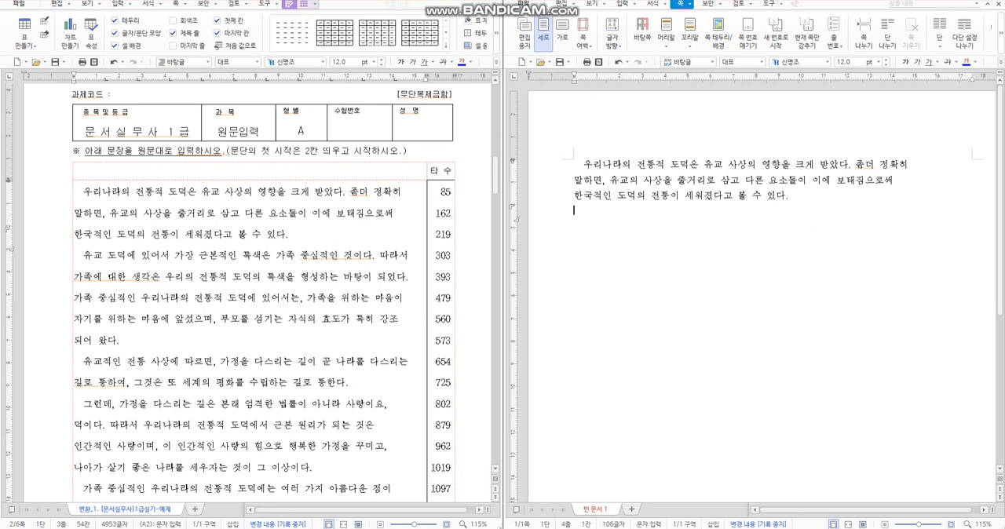
Step: Enter the second paragraph's first line indented two spaces, "유교 도덕에 있어서 가장 근본적인 특색은 가족 중심적인 것이다. 따라서", ending with a forced line break
text(유교 도덕)
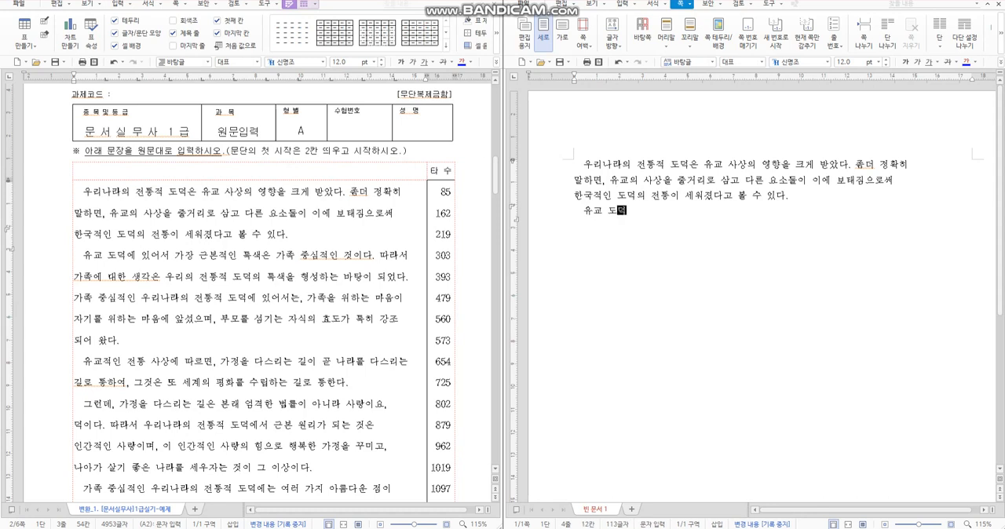
text(에 있어서 가장 그ㄴ보)
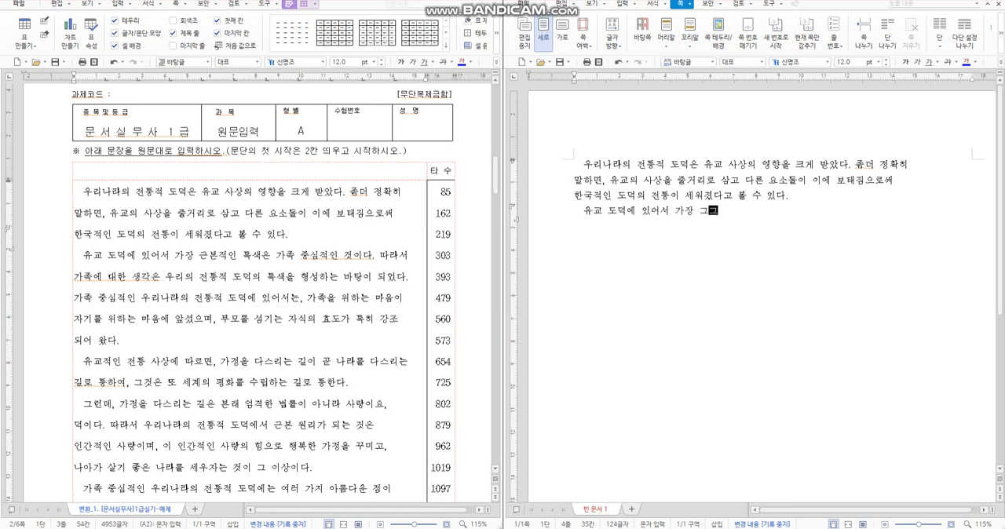
text(ㅂ)
text(적이)
text(ㄴ 특)
text(색은 가조)
text(ㄱ 중심적인 것이)
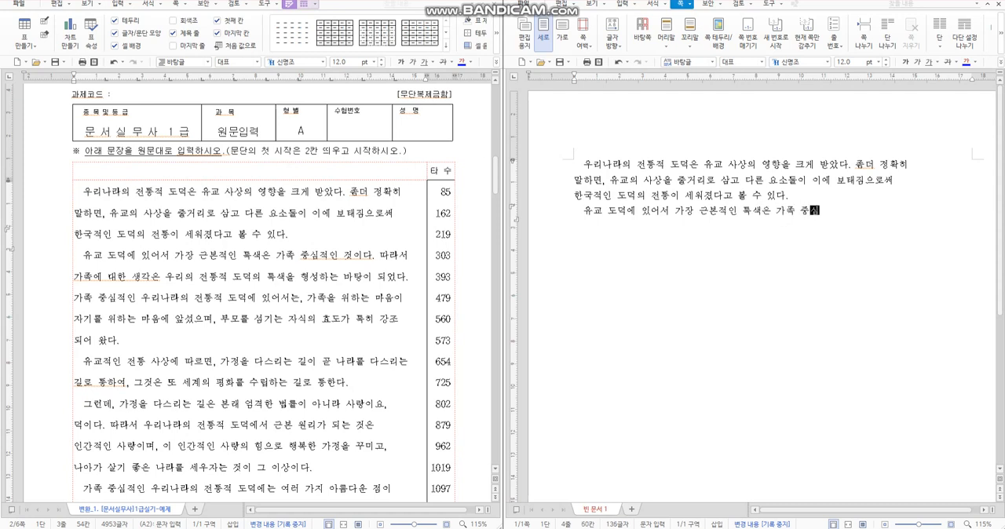
text(다. 따라서)
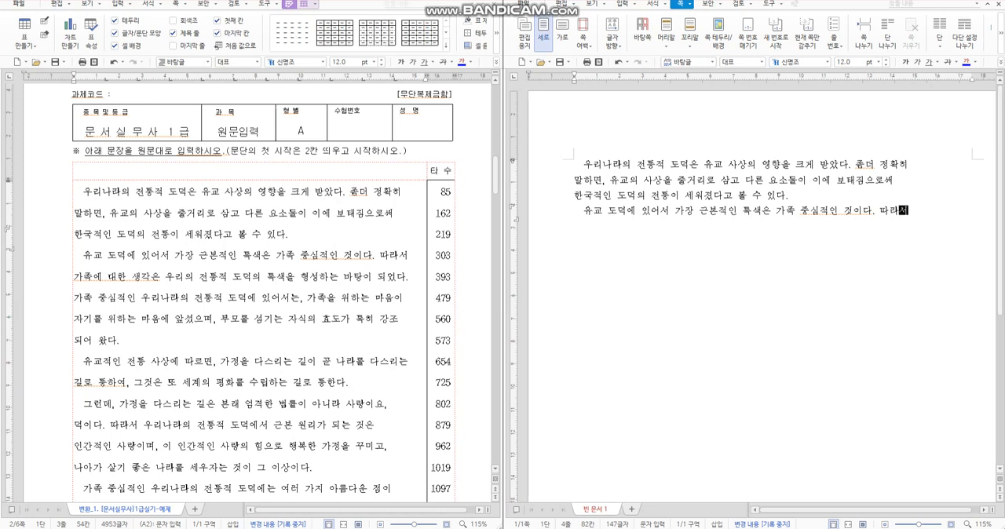
key(Return)
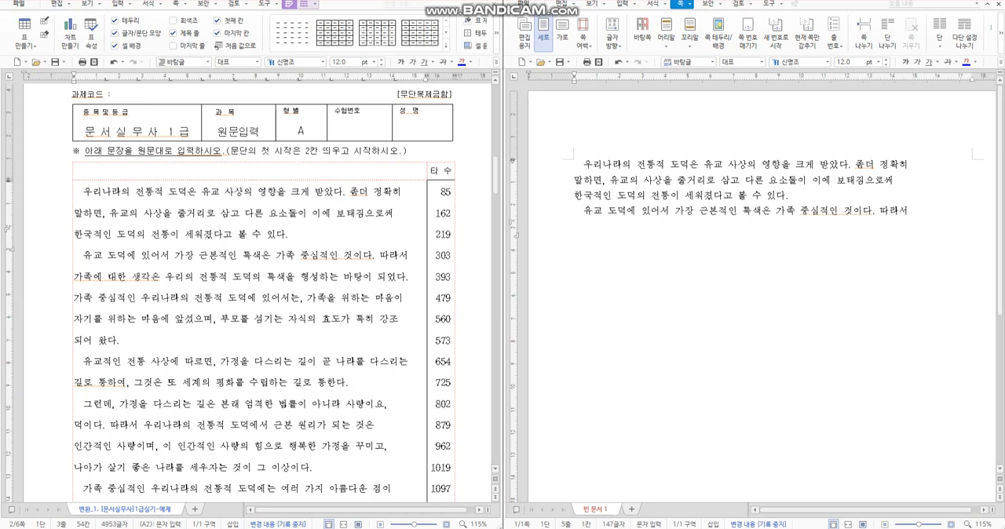
Step: Enter the fifth line, "가족에 대한 생각은 우리의 전통적 도덕의 특색을 형성하는 바탕이 되었다.", ending with a forced line break
text(가족에 대한 새)
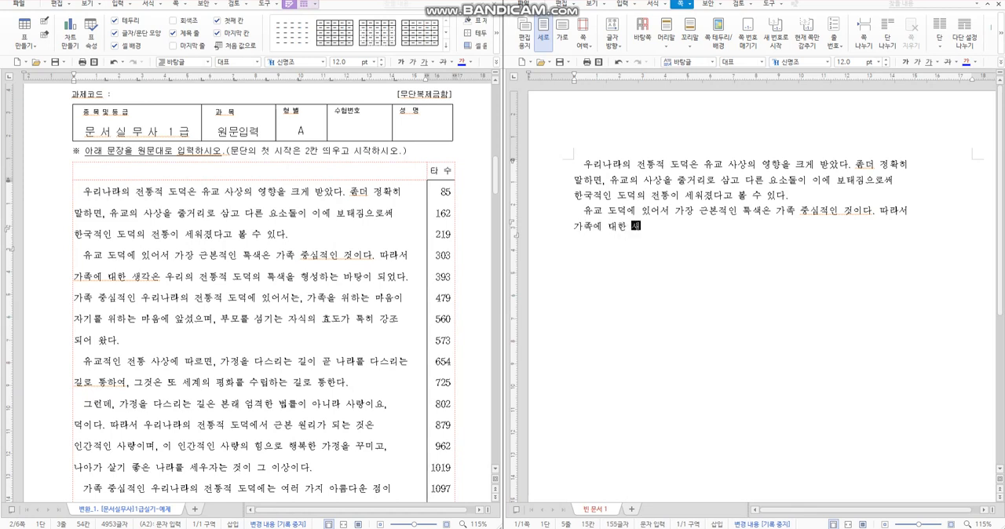
text( 생가)
text(각은 우리의 전)
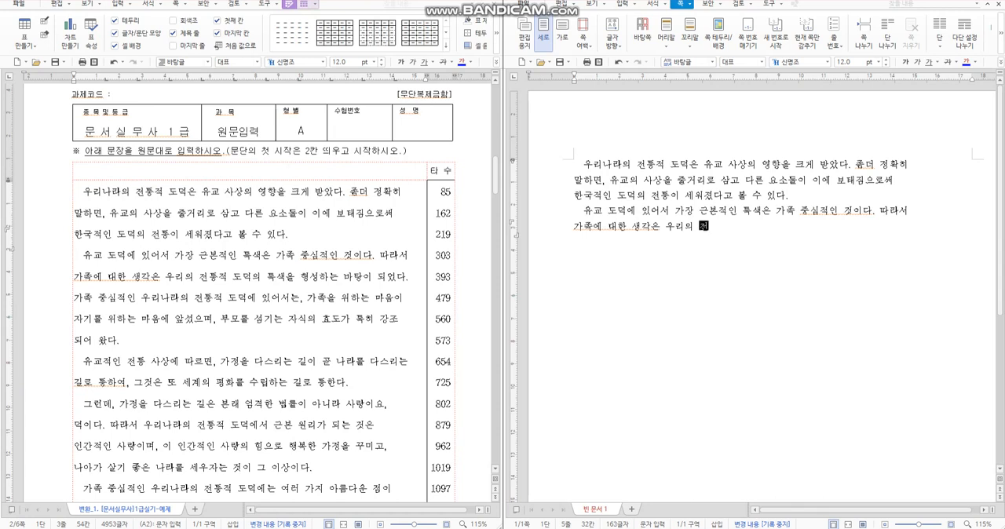
text(통적)
text( 도덕으)
text( 특)
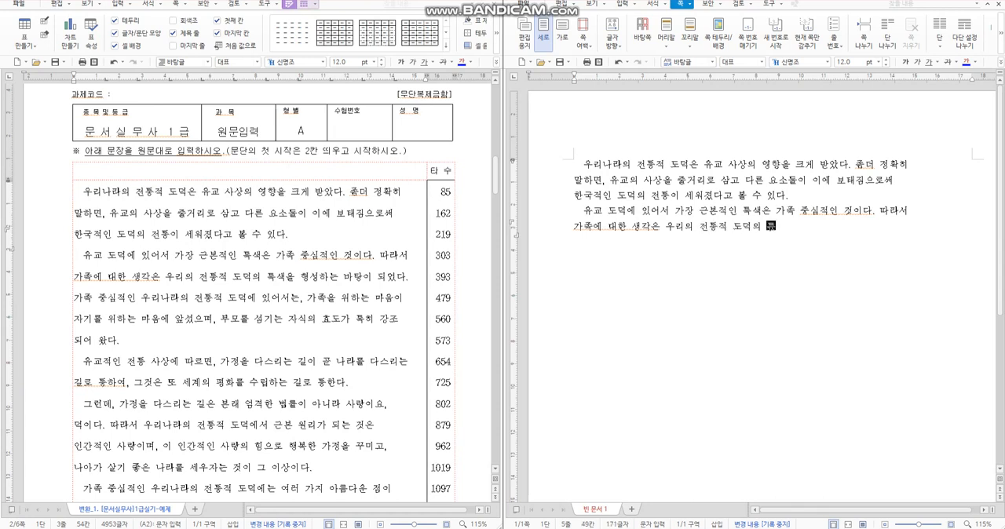
text(생)
text(을 형성하는 바탕이 되었다.)
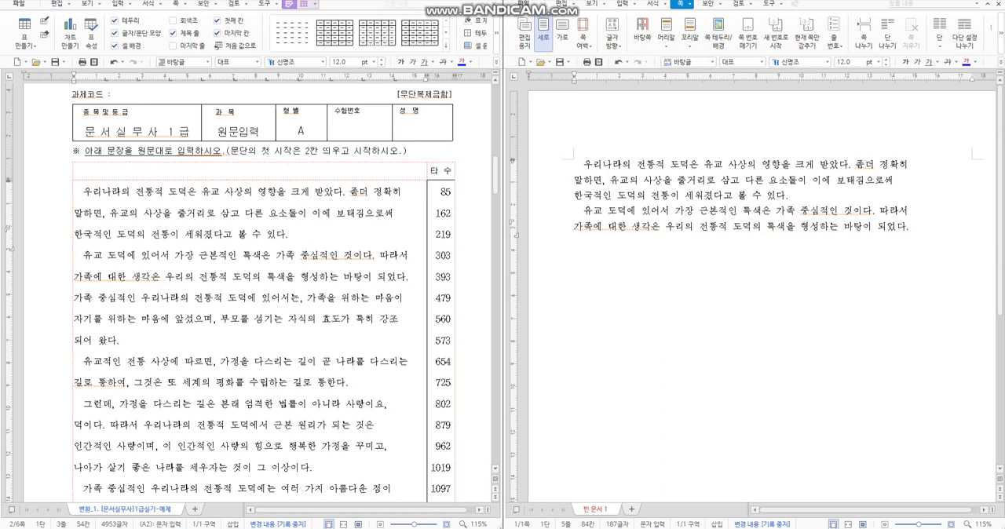
key(Return)
Step: Enter the sixth line, "가족 중심적인 우리나라의 전통적 도덕에 있어서는, 가족을 위하는 마음이"
text(가족 )
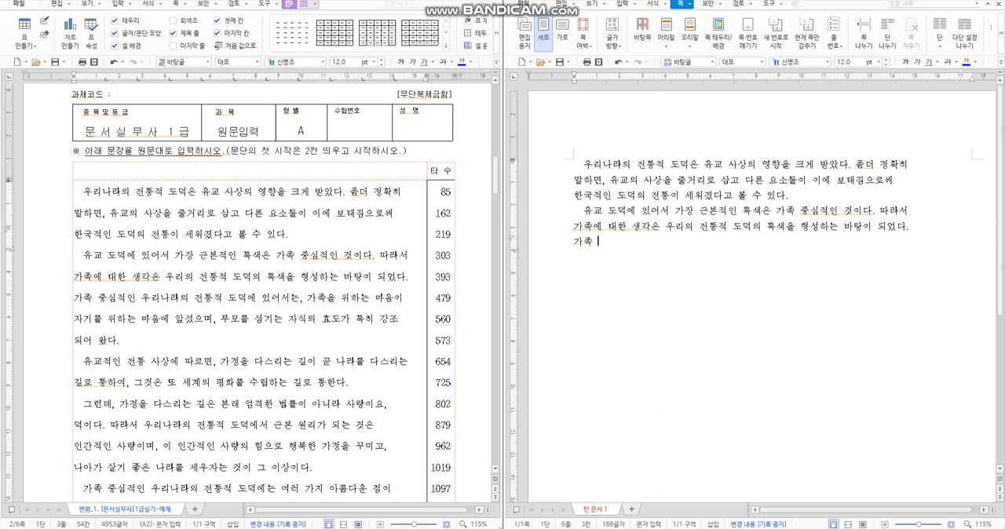
text(중심적인 우리나)
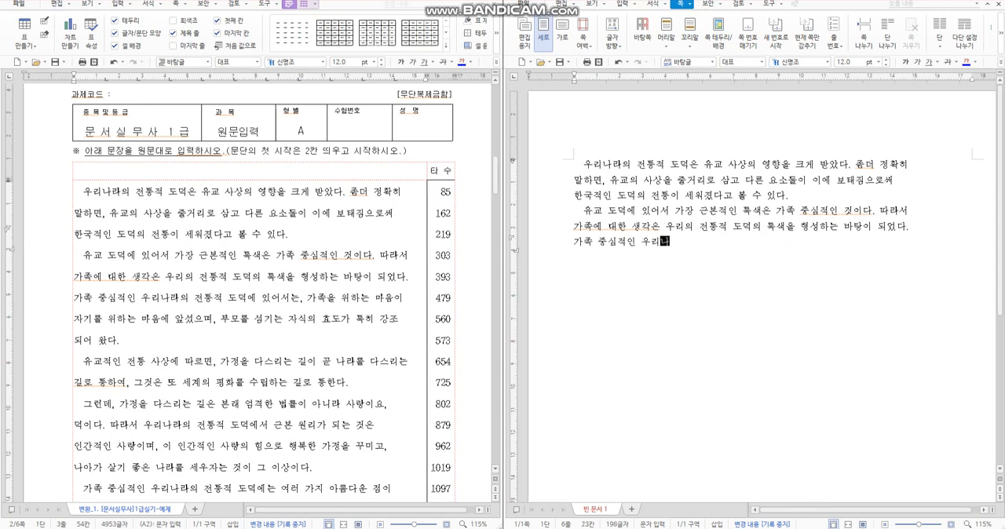
text(ㄹ)
text(라의 전통적 도덕에)
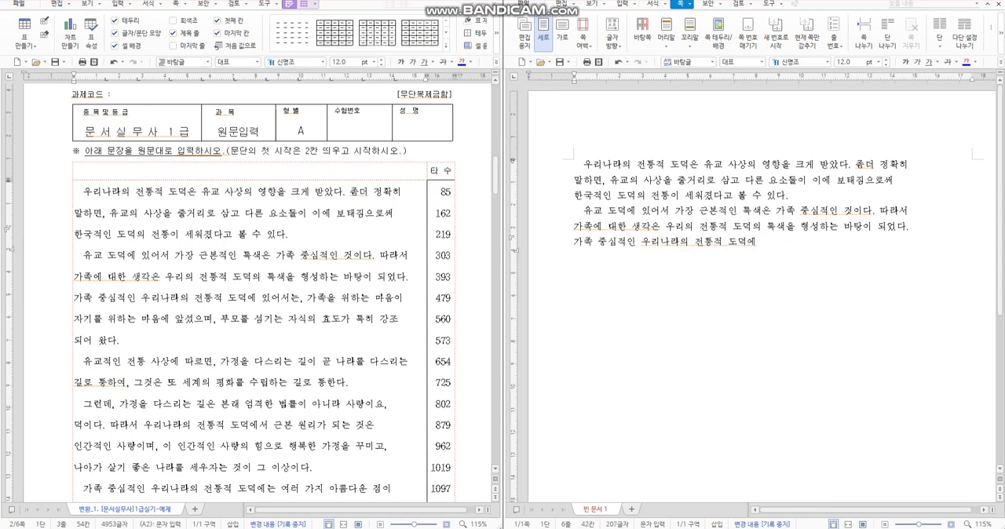
text( 이ㅆ어서는, 갖)
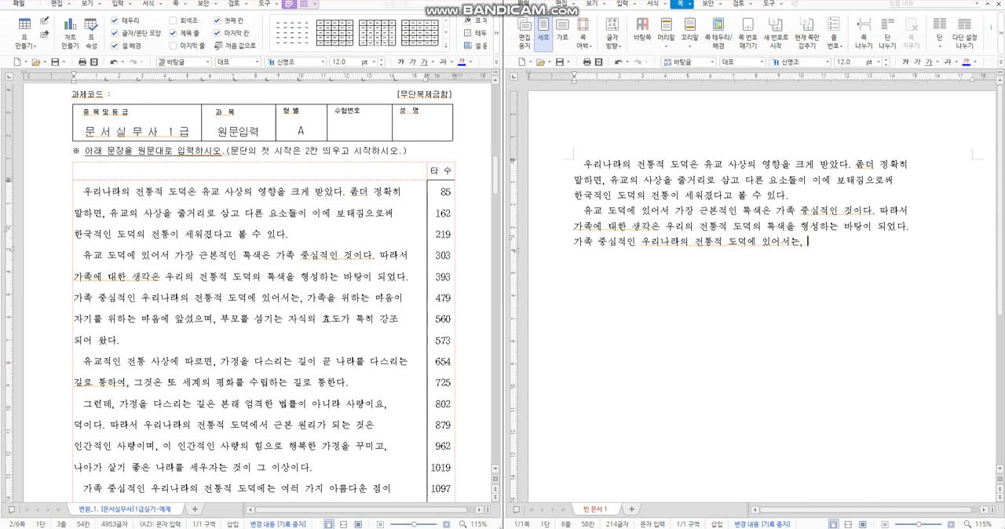
text(ㅗㄱ을 ㅇ)
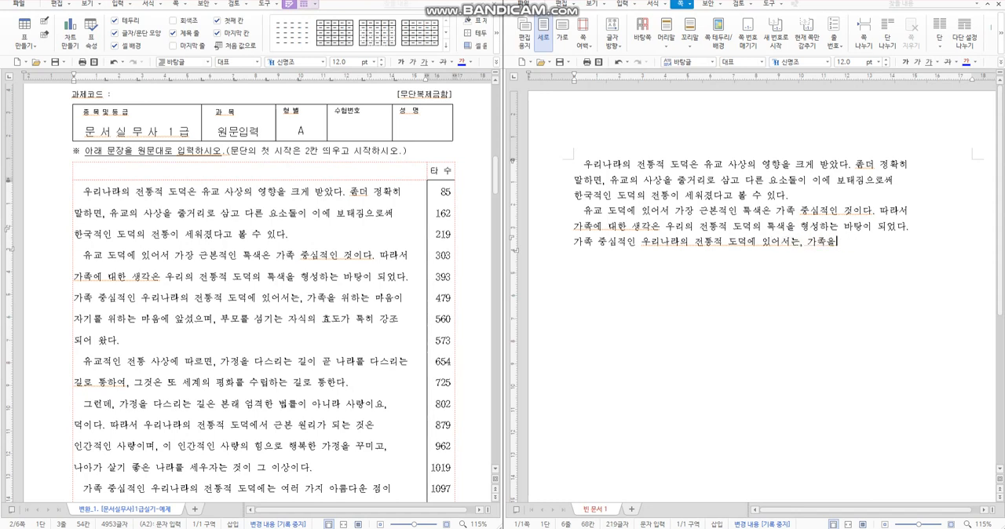
text(ㅟ하는 마음이 ㅈㅏ기를 위하는 망)
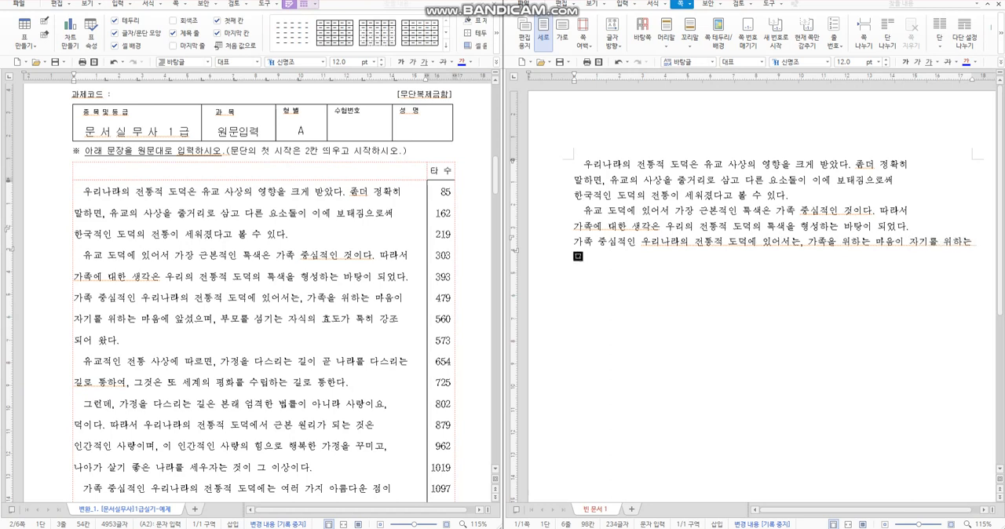
text(ㅡㅁ에 )
text(앉)
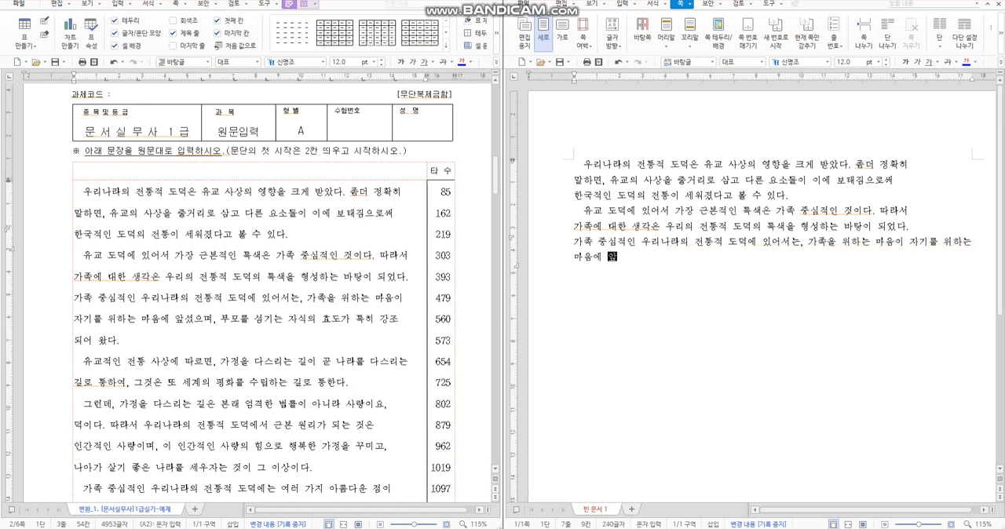
text(았으며)
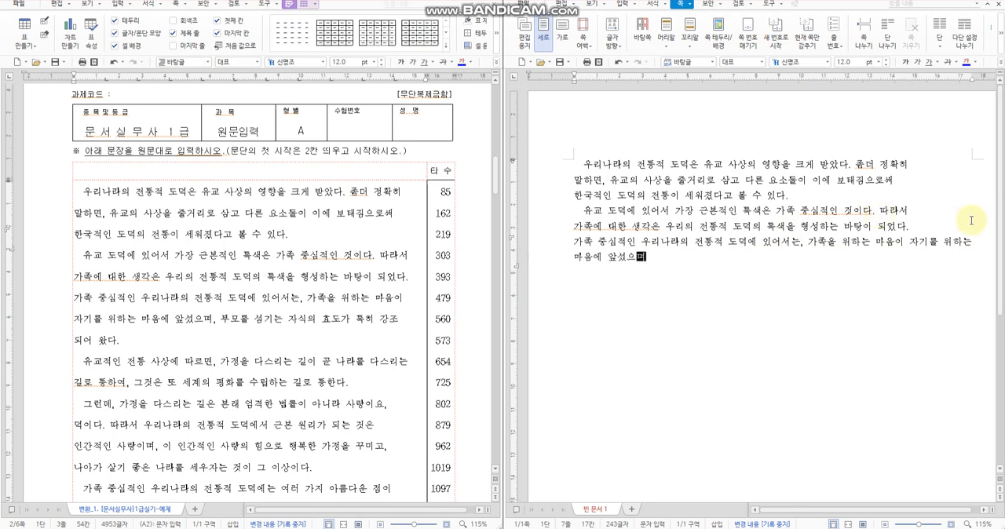
Step: Continue with "자기를 위하는 마음에 앞섰으며" and insert a forced line break before "자기를"
click(913, 244)
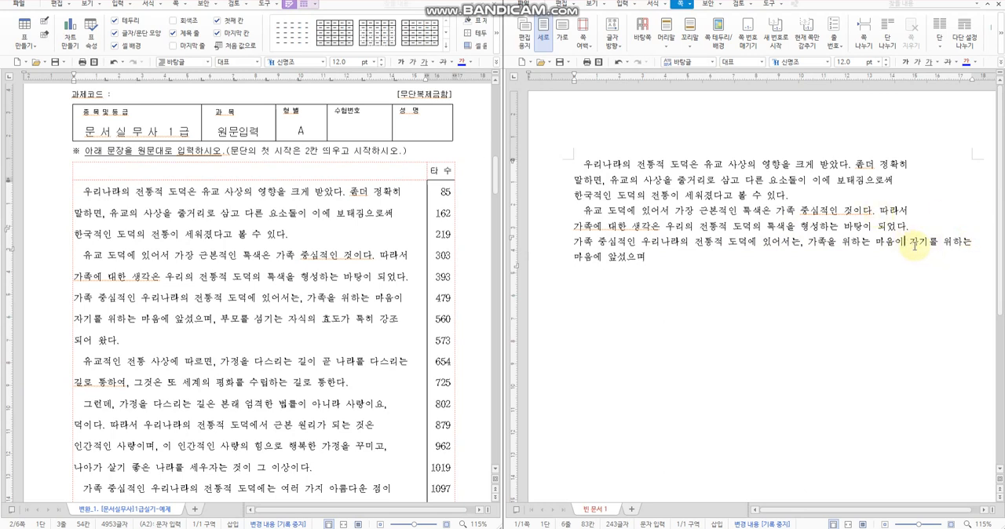
key(Return)
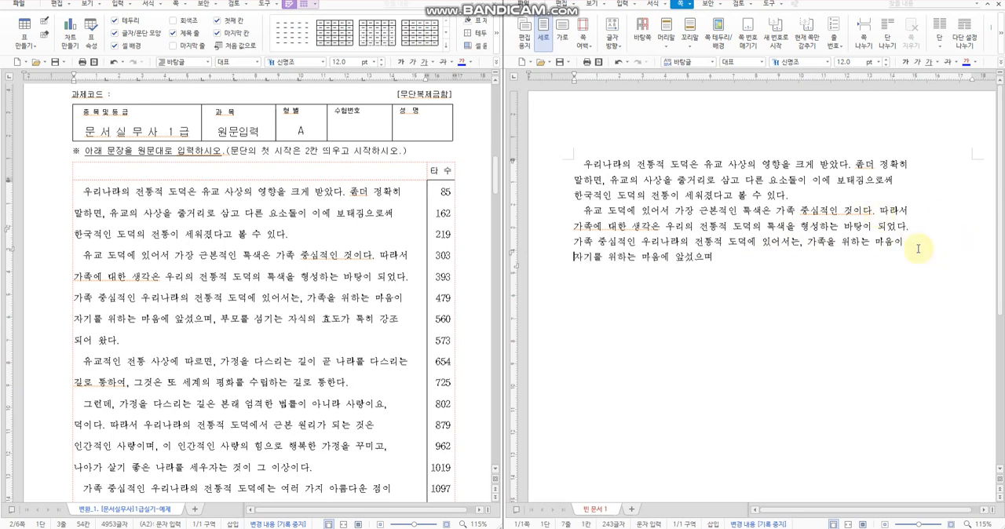
Step: Complete the seventh line with ", 부모를 섬기는 자식의 효도가 특히 강조", then close the paragraph with "되어 왔다." on its own line
click(767, 262)
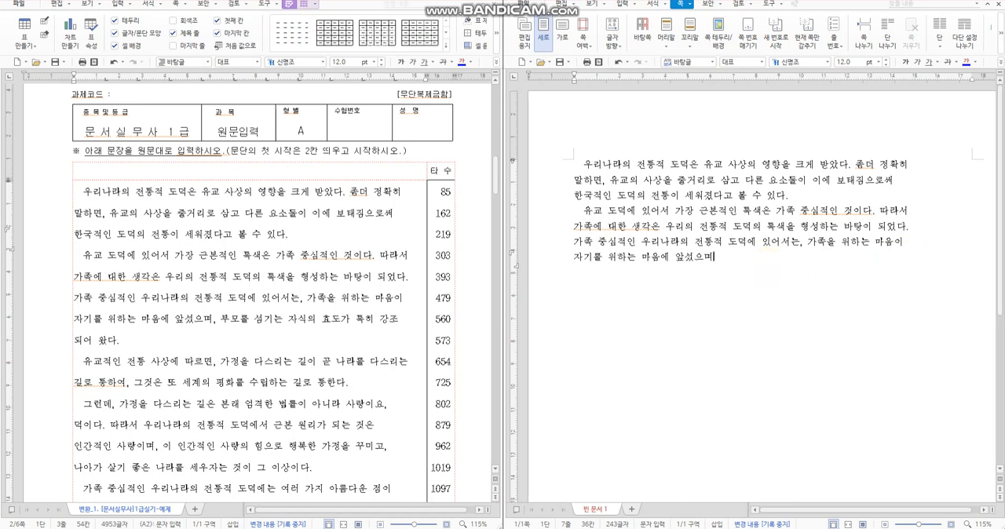
text(, 부모를 섬기는 자식의 효)
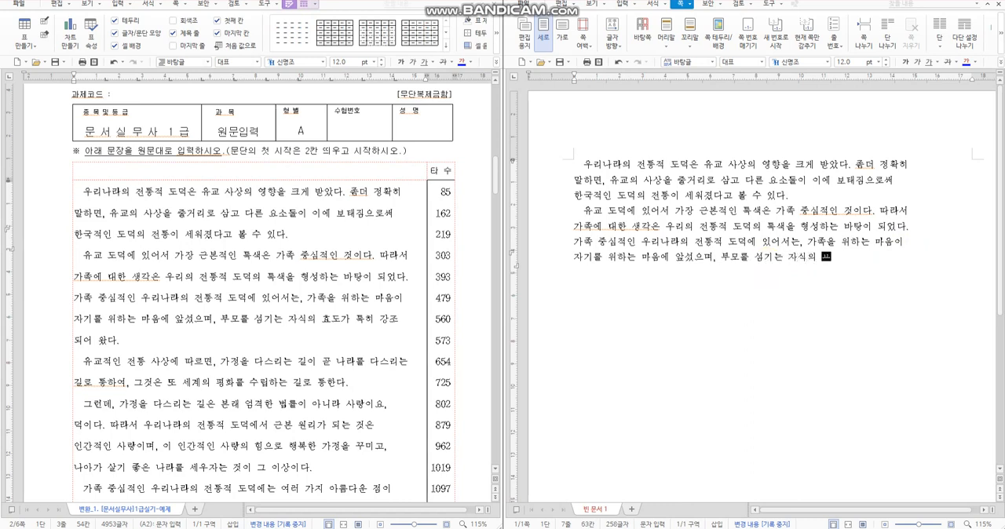
text(도가 특히)
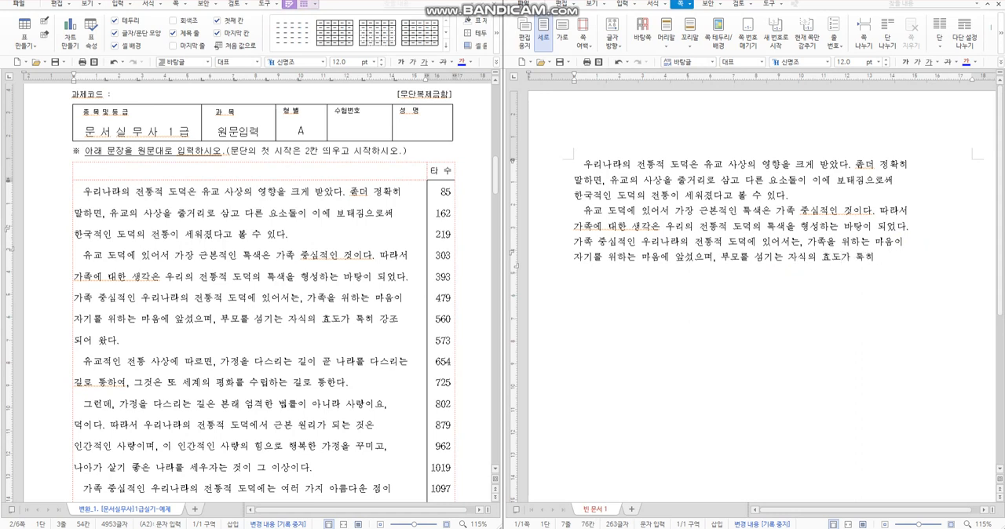
text( 강ㅈ조 되어 와)
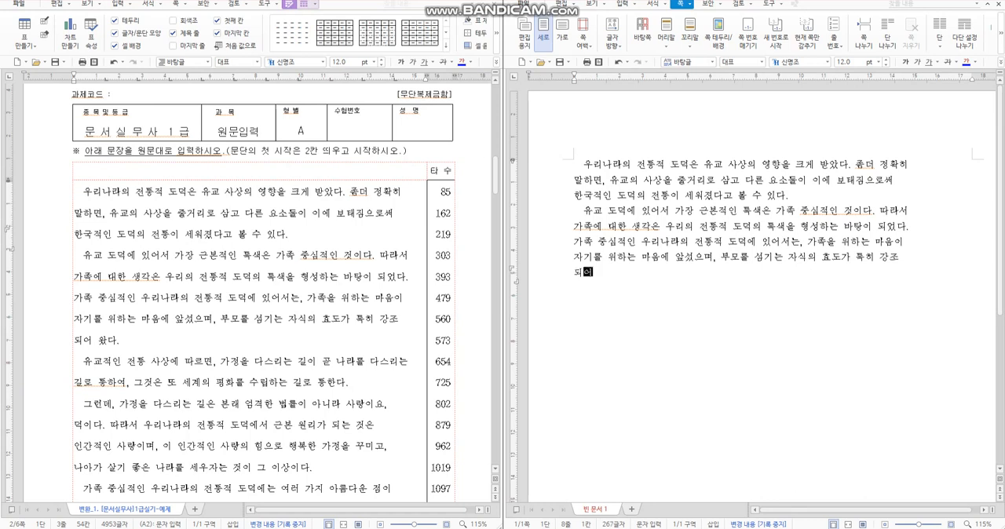
text(ㅆ다.)
key(Return)
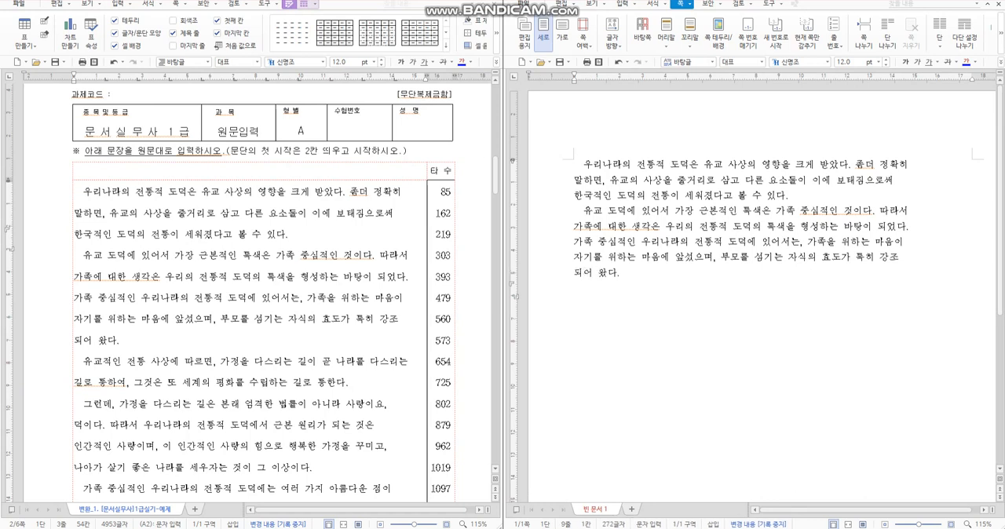
Step: Enter the third paragraph's first line indented two spaces, "유교적인 전통 사상에 따르면, 가정을 다스리는 길이 곧 나라를 다르시는", ending with a forced line break
text(유교적인 전토)
text(ㅇ)
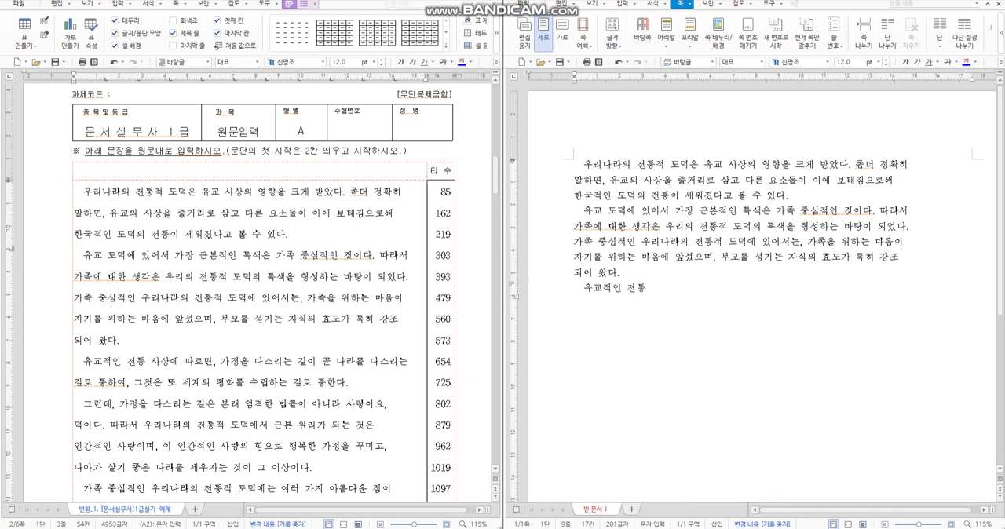
text( 사사ㅇ에 따르면, 가정ㅇ)
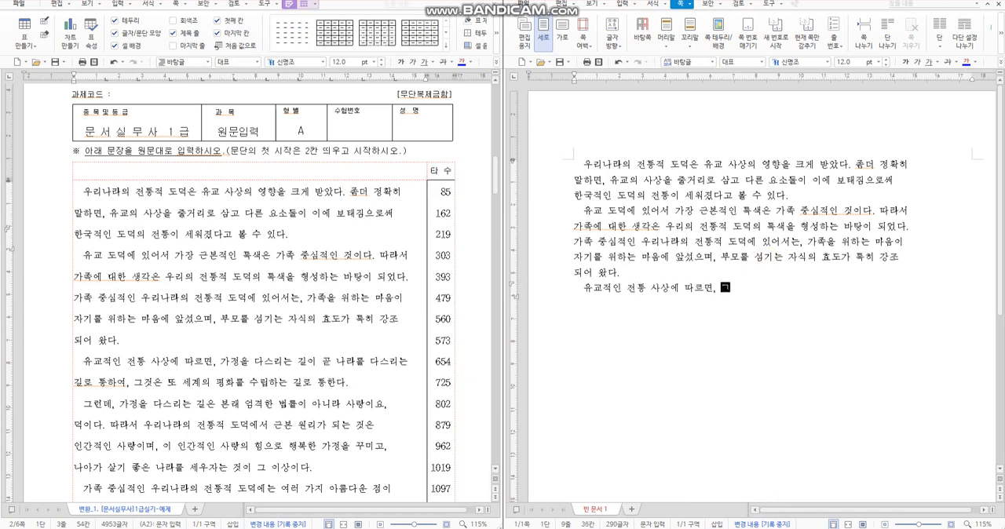
text(ㅡㄹ 다스)
text(리는 길이 곧)
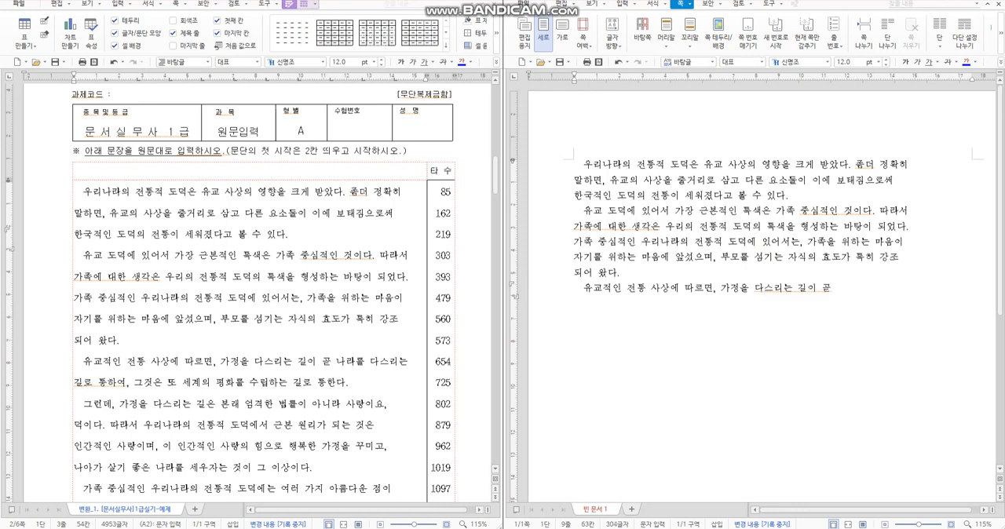
text( ㄴㅏ라를 다르시는 )
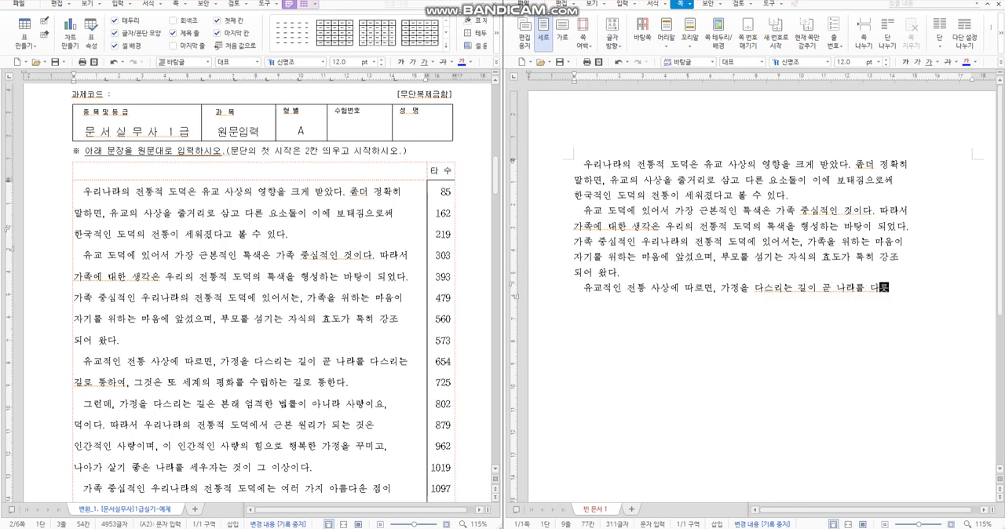
text(길로 통)
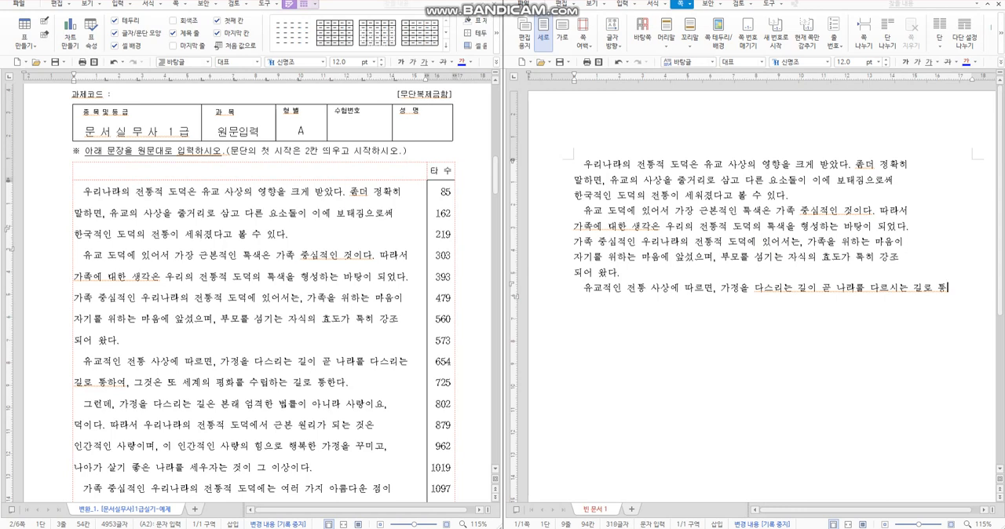
key(Return)
key(BackSpace)
key(BackSpace)
key(Return)
Step: Enter the third paragraph's second line, "길로 통하여, 그것은 또 세계의 평화를 수립하는 길로 통한다.", and end the paragraph
text(길로 )
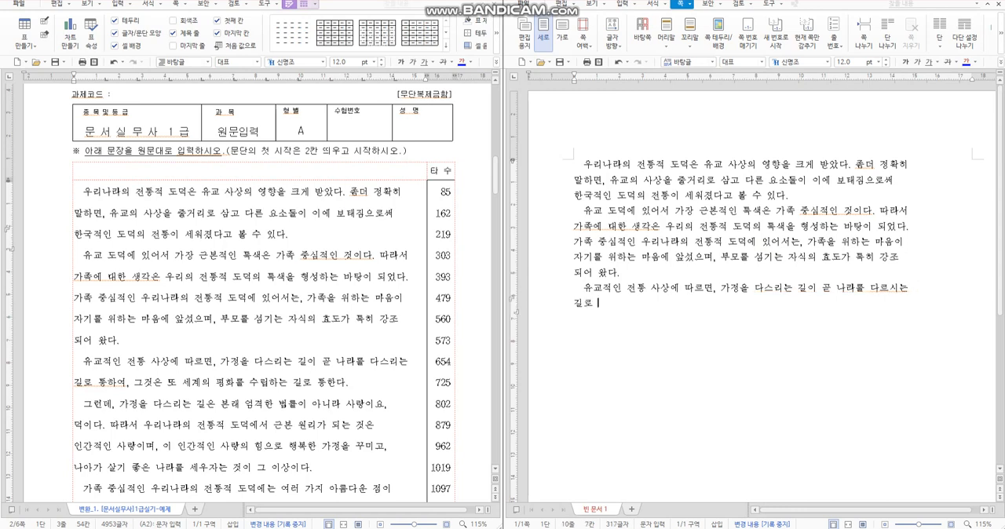
text(통하여,)
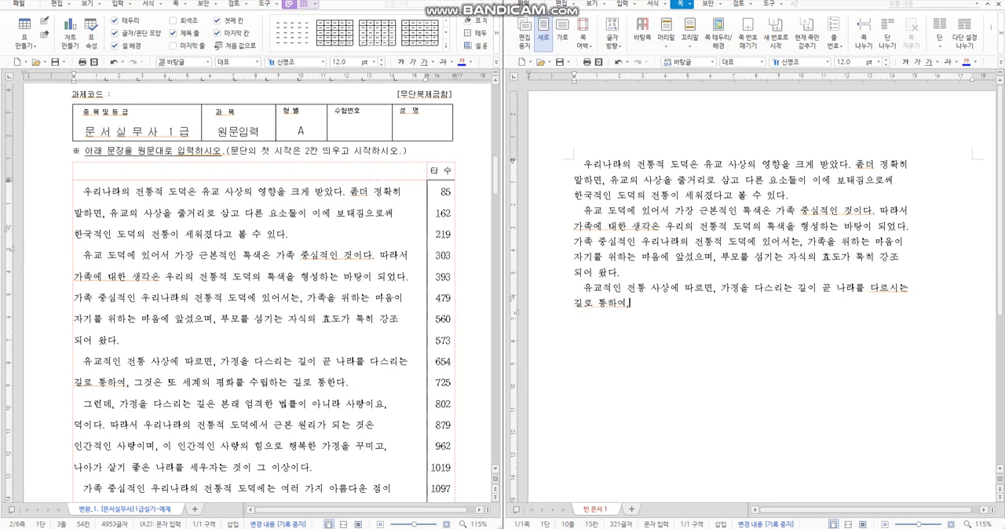
text( 극것은 ㄸ)
text(또 세계의 평)
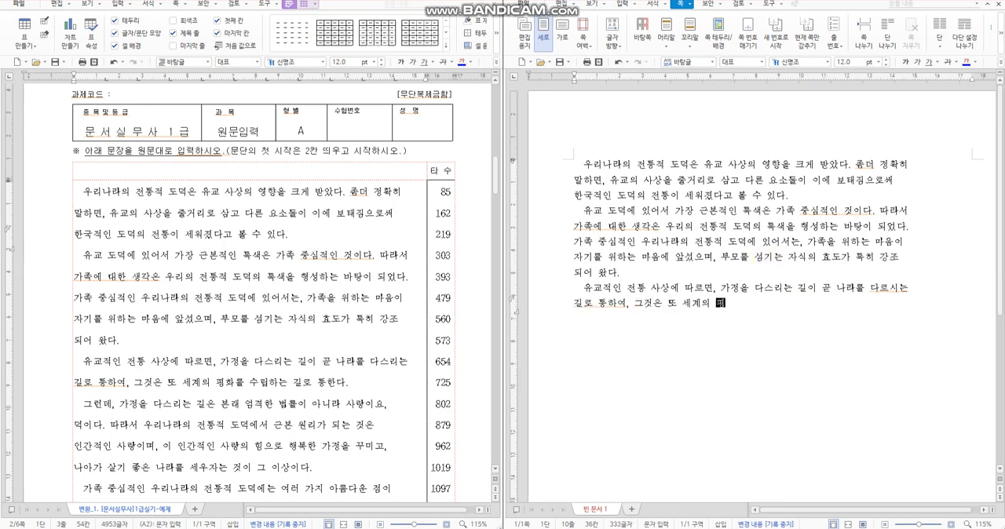
text(ㄱ화를 수립하는 길로 토)
text(통한다.)
key(Return)
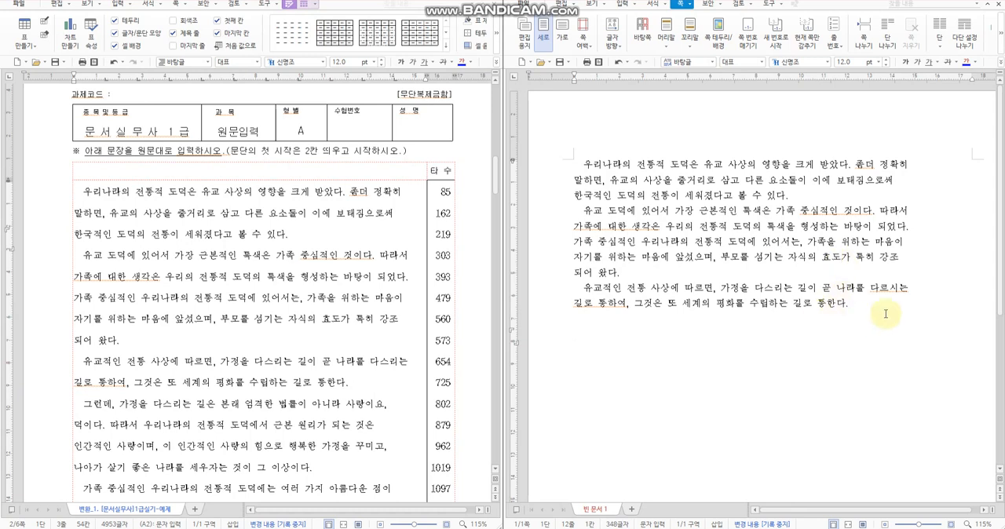
Step: Correct the misspelled last word of the third paragraph's first line to "다스리는"
click(890, 289)
key(BackSpace)
key(BackSpace)
text(스리)
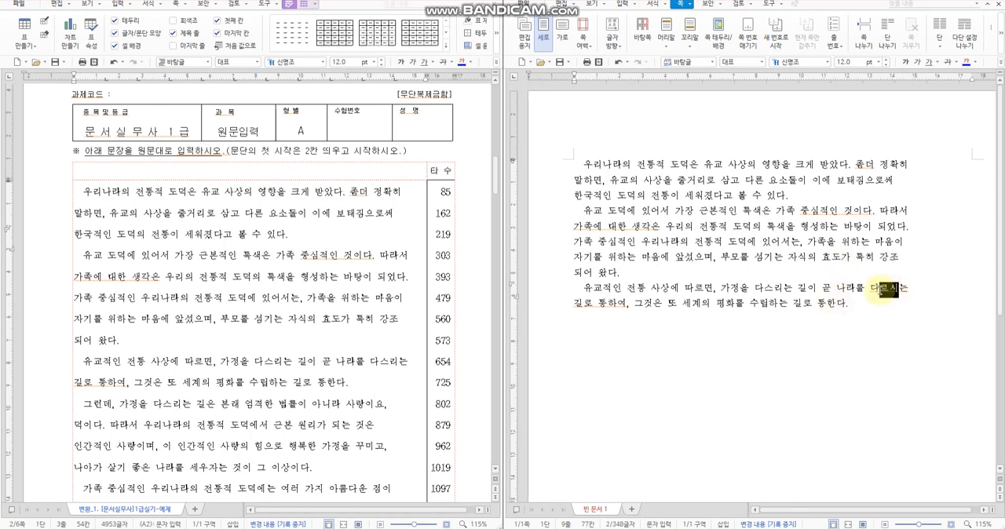
Step: Enter the fourth paragraph's first line indented two spaces, "그런데, 가정을 다스리는 길은 본래 엄격한 법률이 아니라 사랑이요,"
click(698, 348)
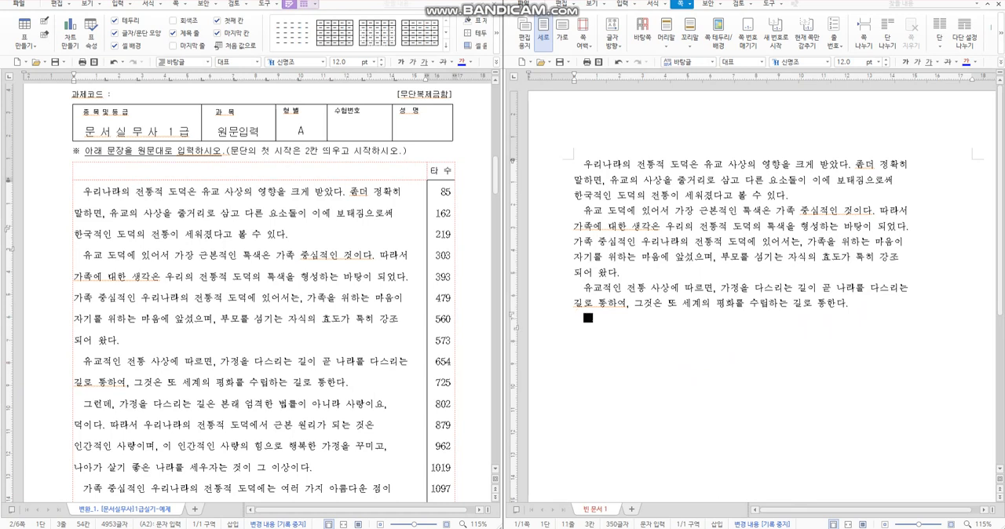
text(유교ㅈ)
key(BackSpace)
key(BackSpace)
text(그런데, 가정을)
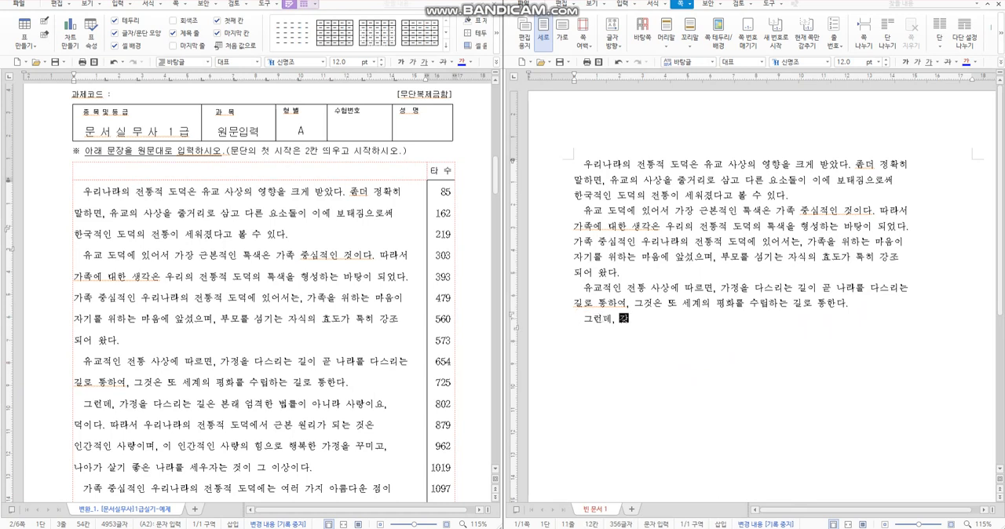
text( 다스리는 길은 본)
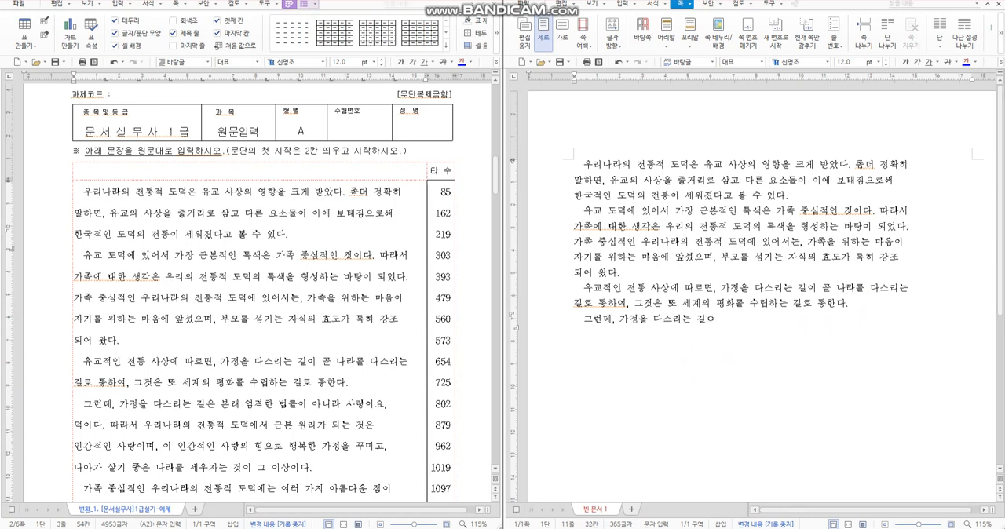
text(래 엄격한 법률이 아니라 사랑이요, ㄷ)
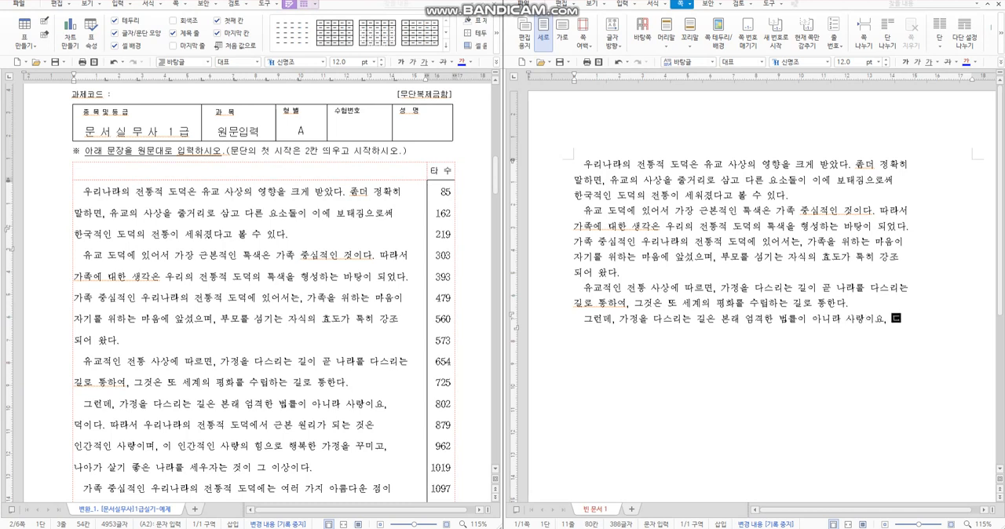
text(, 덕ㅇ이다.)
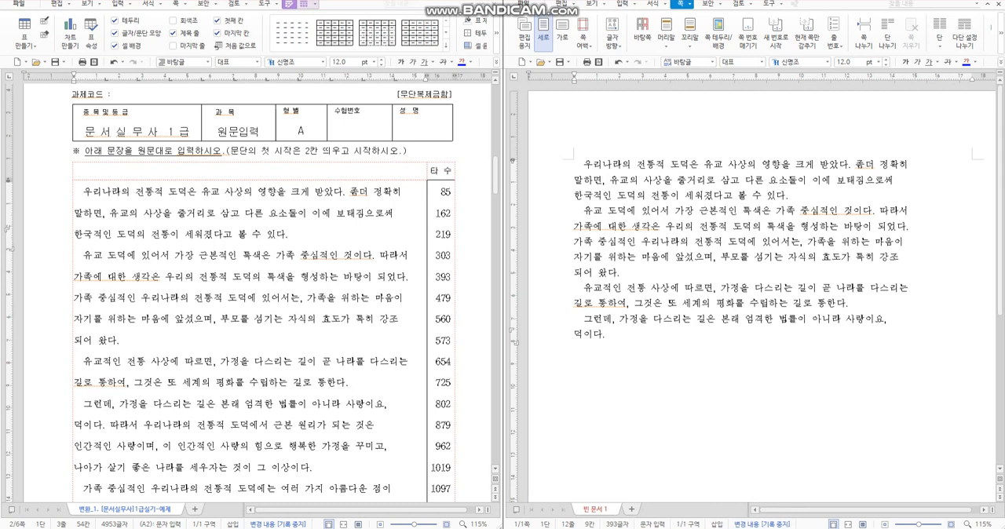
text( 따라서 우리나라의 전통)
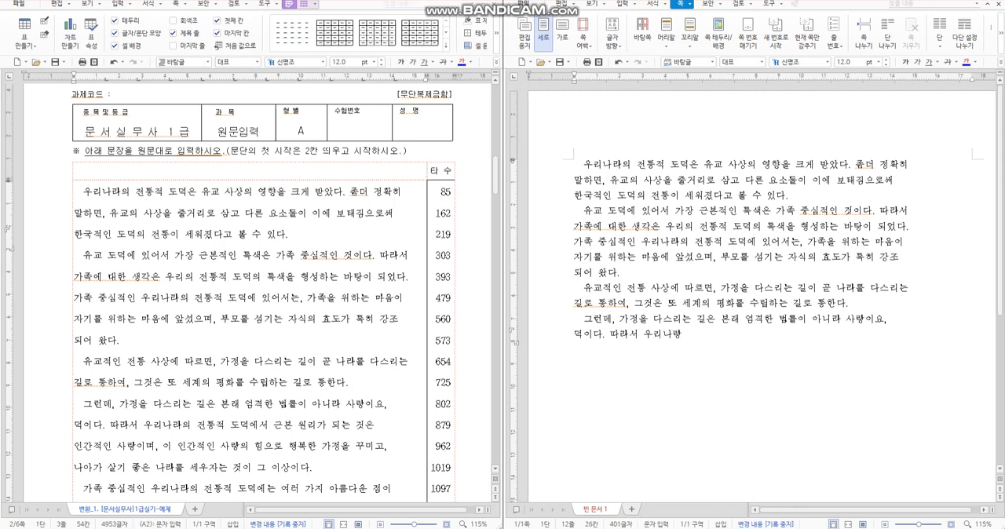
text(적 도덕에서 근본)
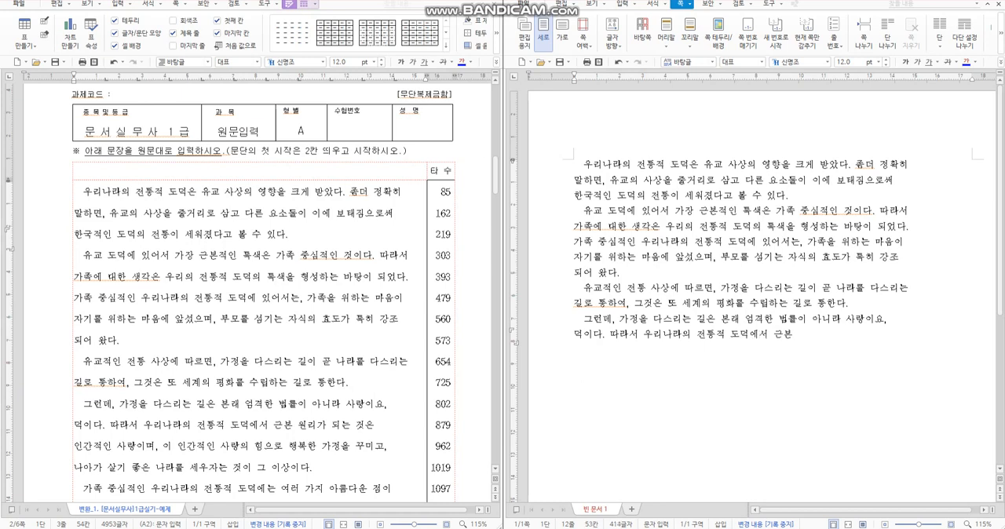
text( 우)
text(는 것은 인간적ㅇ)
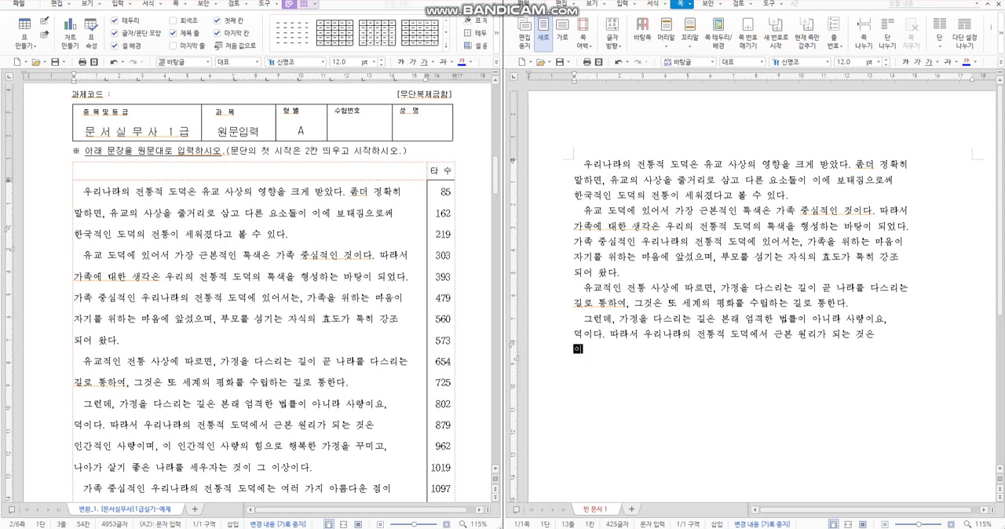
text(니 사)
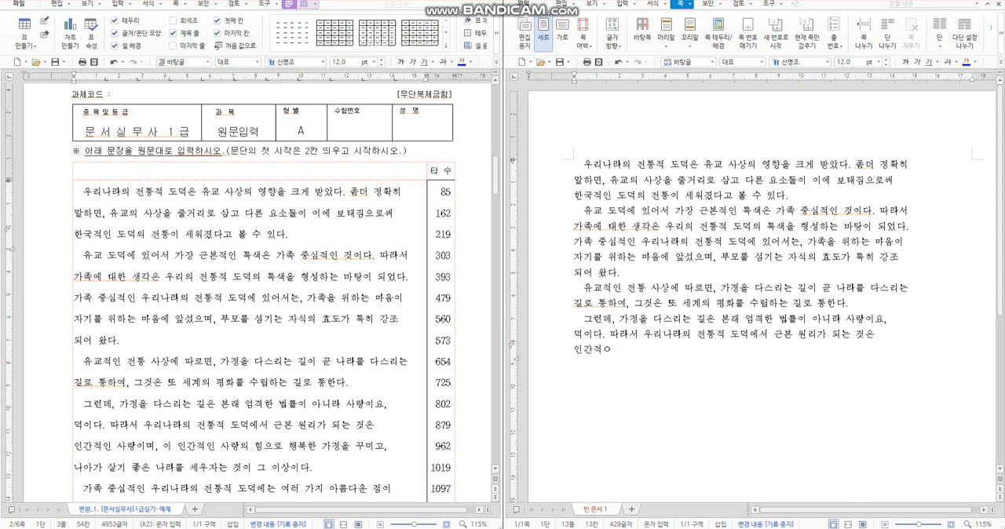
text(인 사랑임)
text(며, ㅇ)
text(이 인간적인 사랑의)
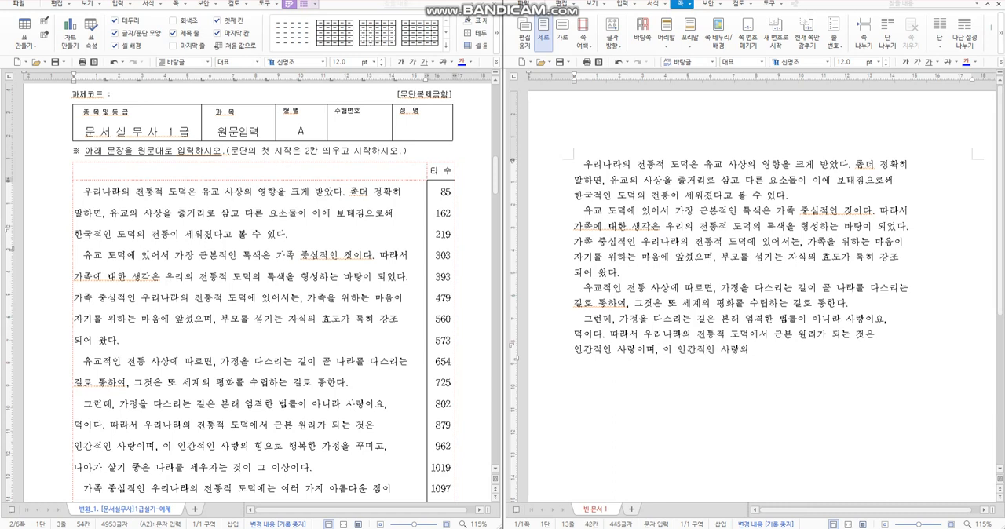
text( 힘으로 행복한 ㄱ가정을 꾸미고,)
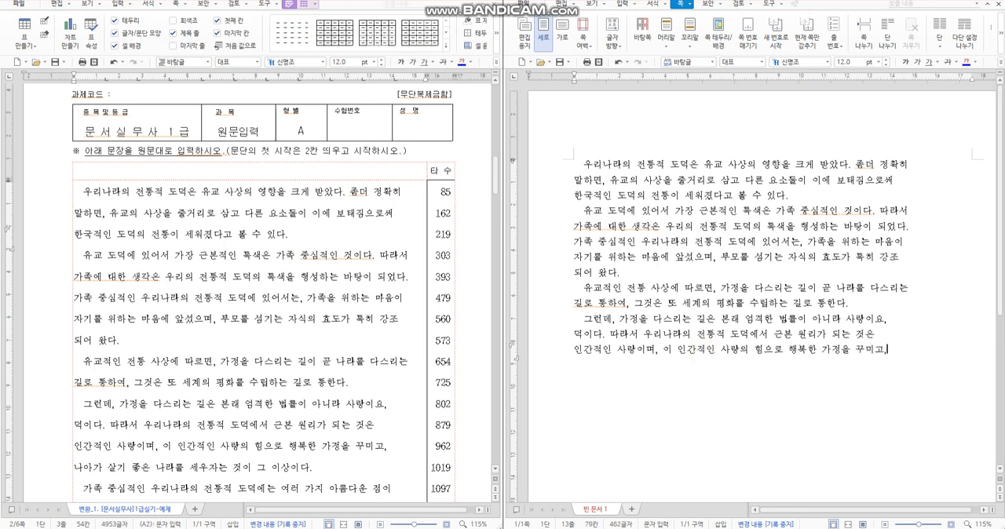
Step: Enter the fourth paragraph's third line, "인간적인 사랑이며, 이 인간적인 사랑의 힘으로 행복한 가정을 꾸미고,", ending with a forced line break
key(Return)
Step: Enter the fourth paragraph's last line, "나아가 살기 좋은 나라를 세우자는 것이 그 이상이다.", and end the paragraph
text(나아가 )
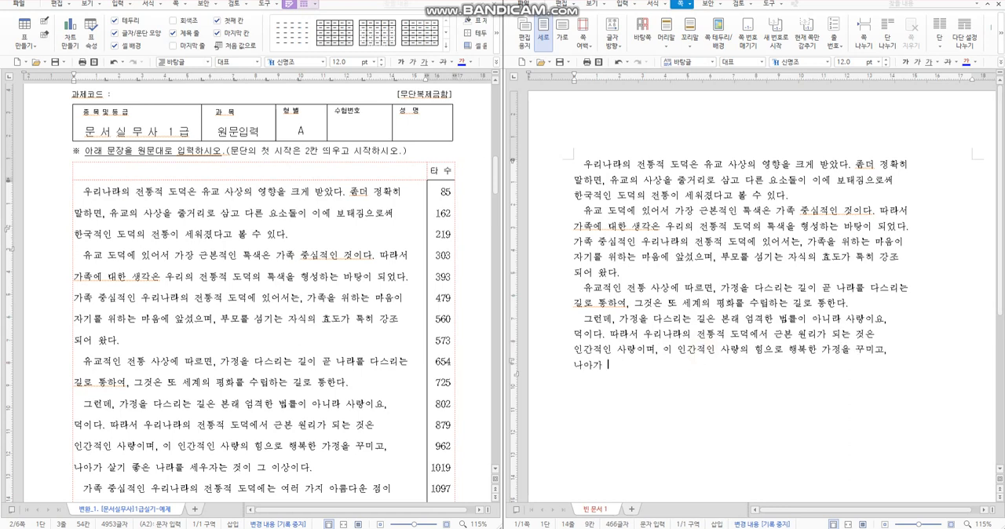
text(살기)
text(은 나라를 )
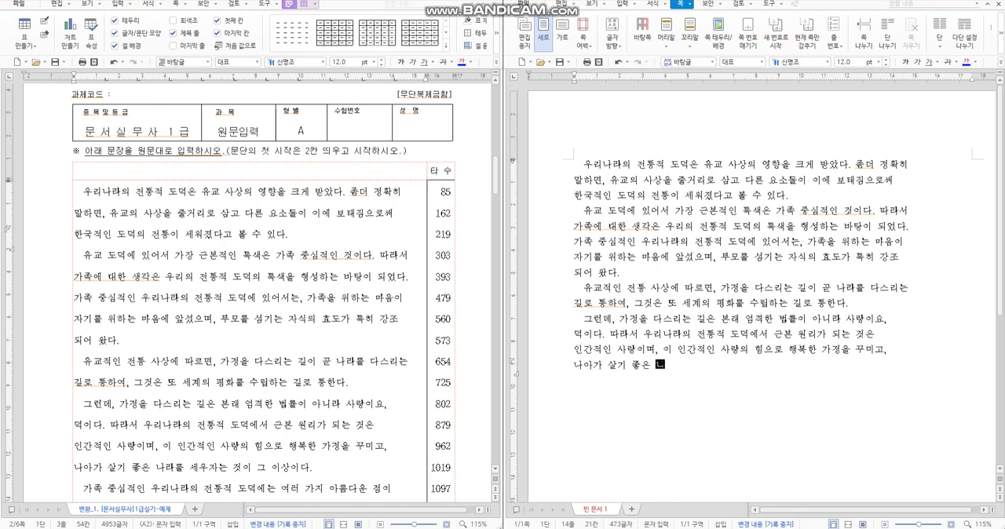
text(세우자는 것이 그 이상이다.)
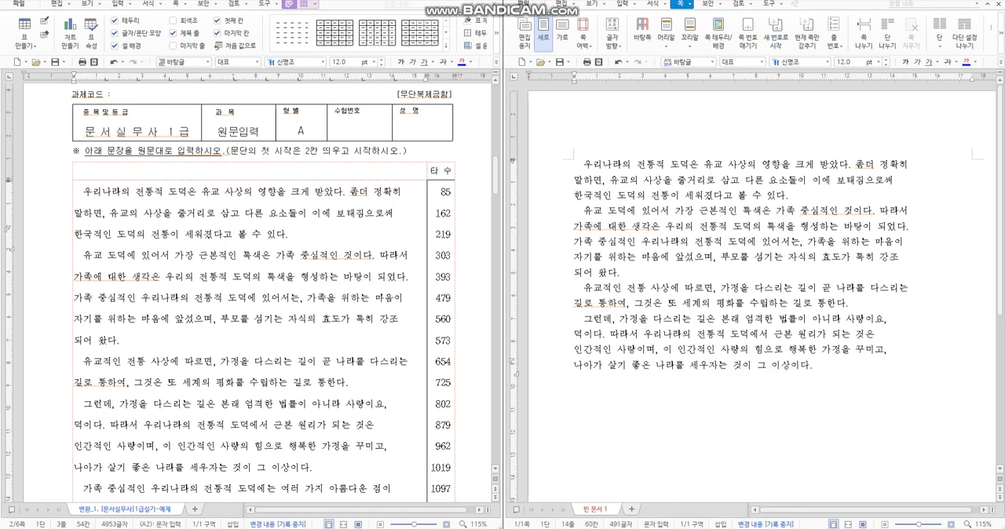
key(Return)
Step: Enter the fifth paragraph's first line indented two spaces, "가족 중심적인 우리나라의 전통적 도덕에는 여러 가지 아름다운 점이"
text(가)
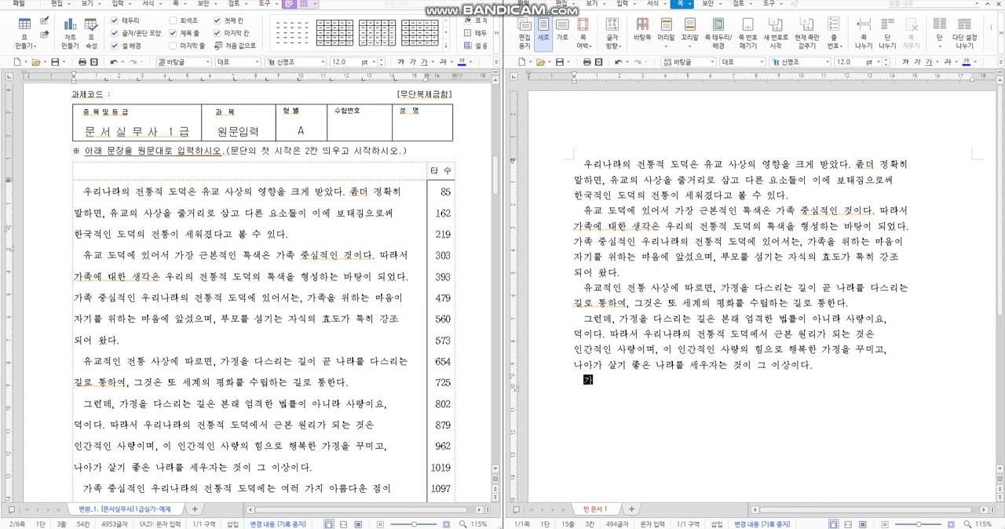
text(족 중심적인)
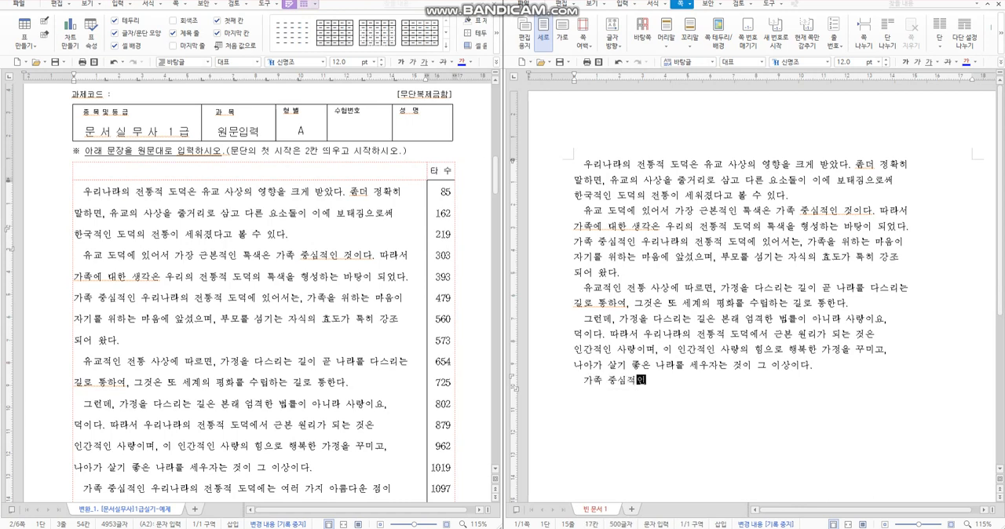
text( 우리나라의 전통적 도더ㄱ)
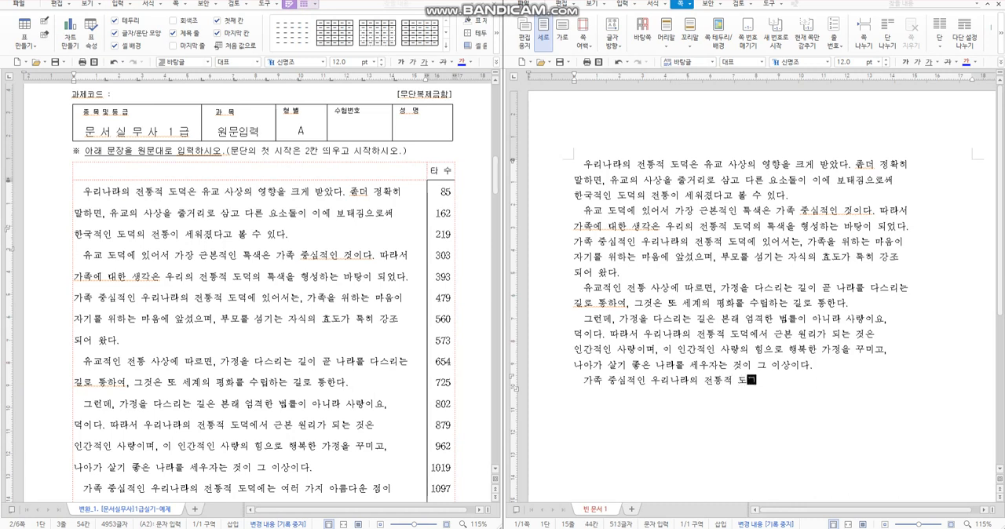
text(에는 여러 가지 )
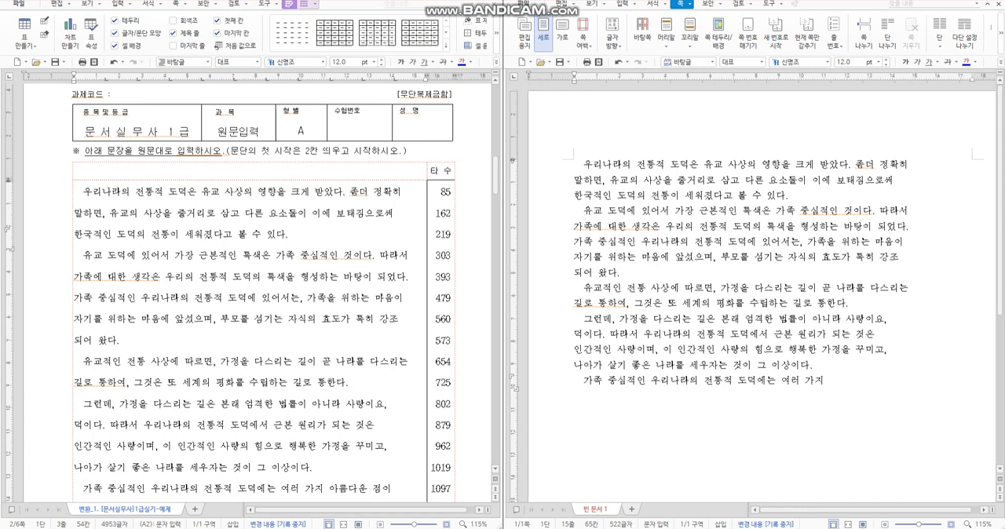
text(아름다운 정이)
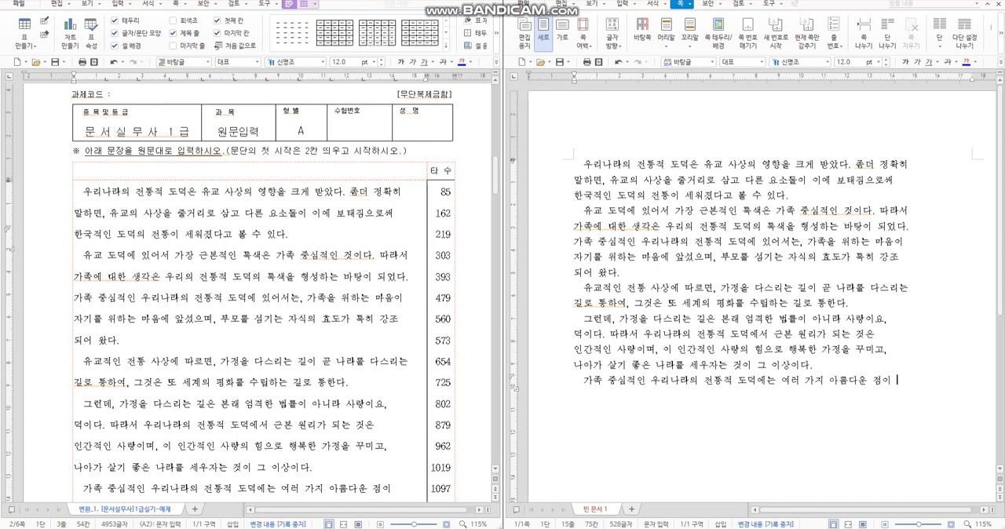
Step: Enter the fifth paragraph's second line, "많다. 첫 째로, 인정이 두텁고 친적이나 이웃 사이에 서로 돕는 기풍이", with forced line breaks around it
click(381, 335)
scroll(383, 341, down, 3)
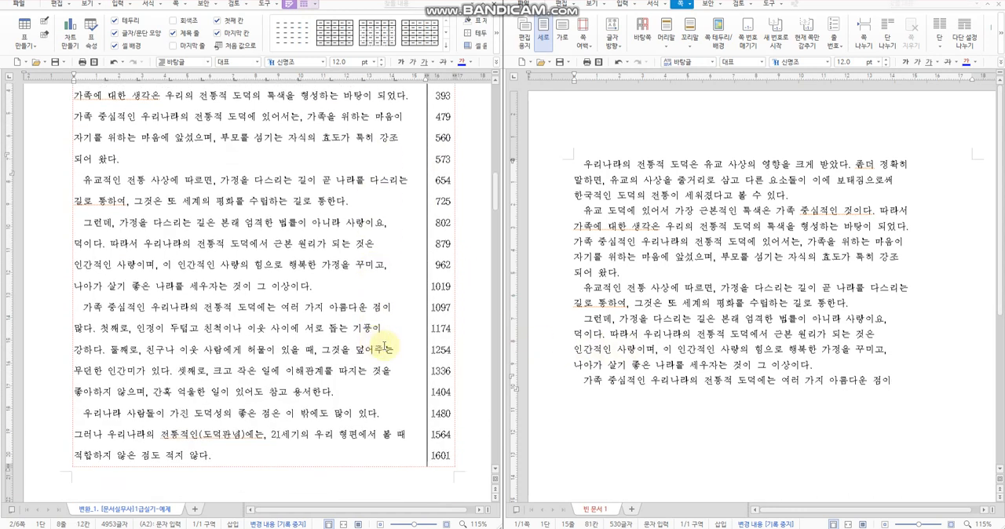
text(ㅁ)
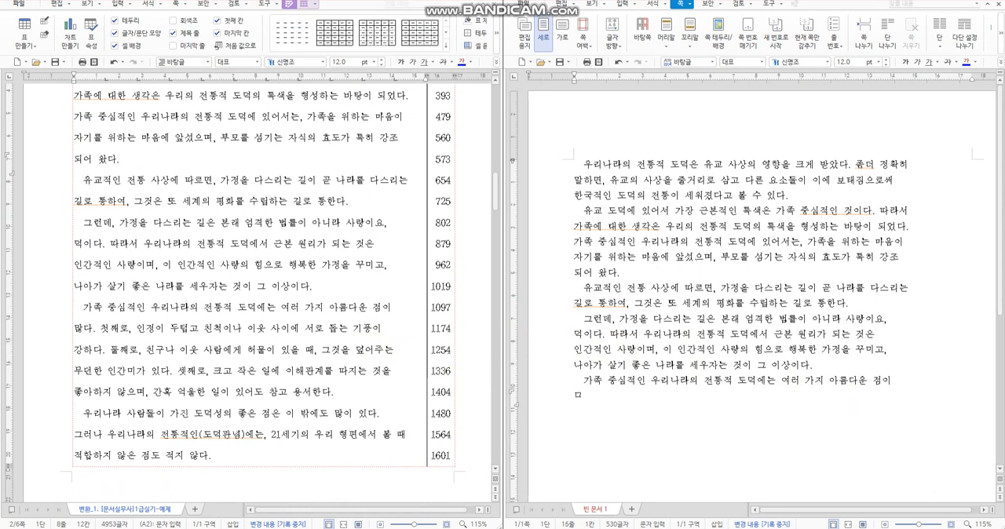
text(많다. )
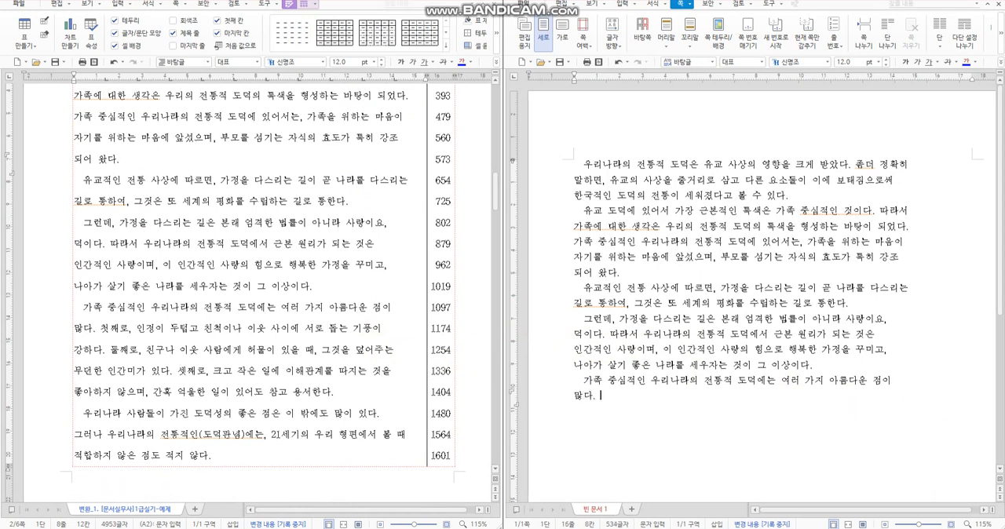
text(첫 째로, 인)
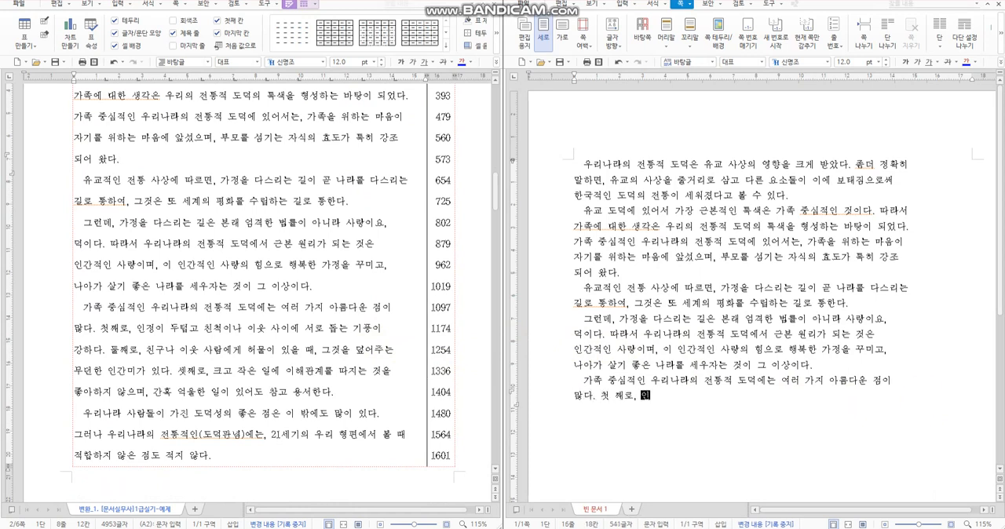
text(정이 두텁고 친척이나 이웃상)
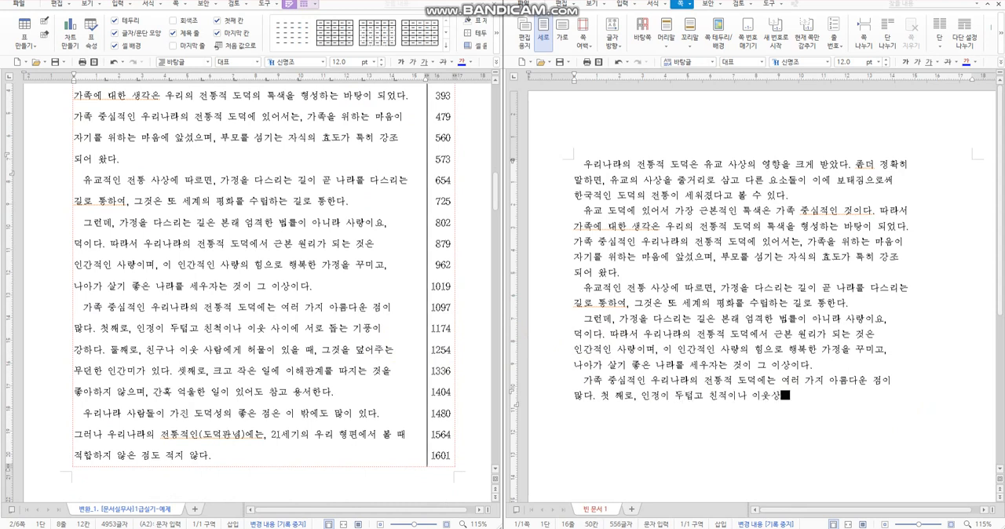
key(BackSpace)
text(사이에 )
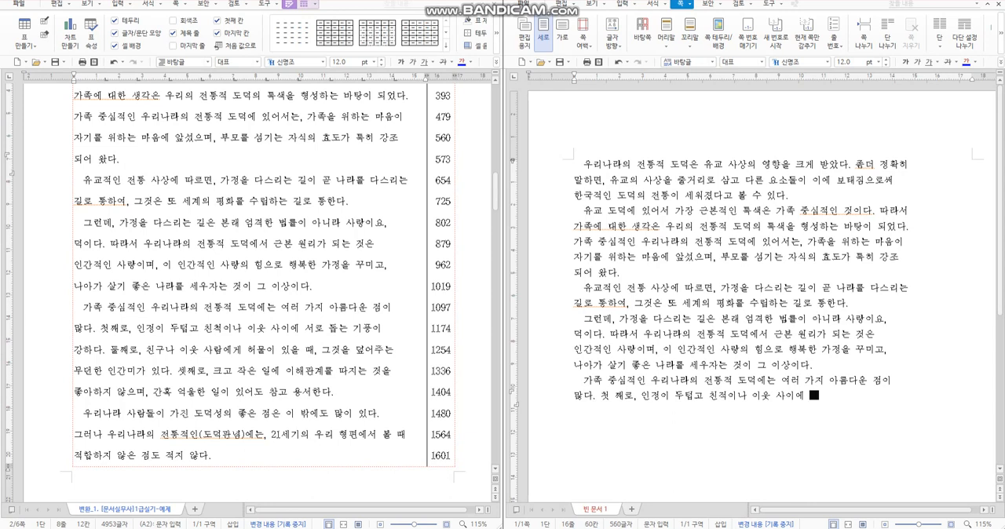
text(서로 돕는 기풍이 강)
key(Return)
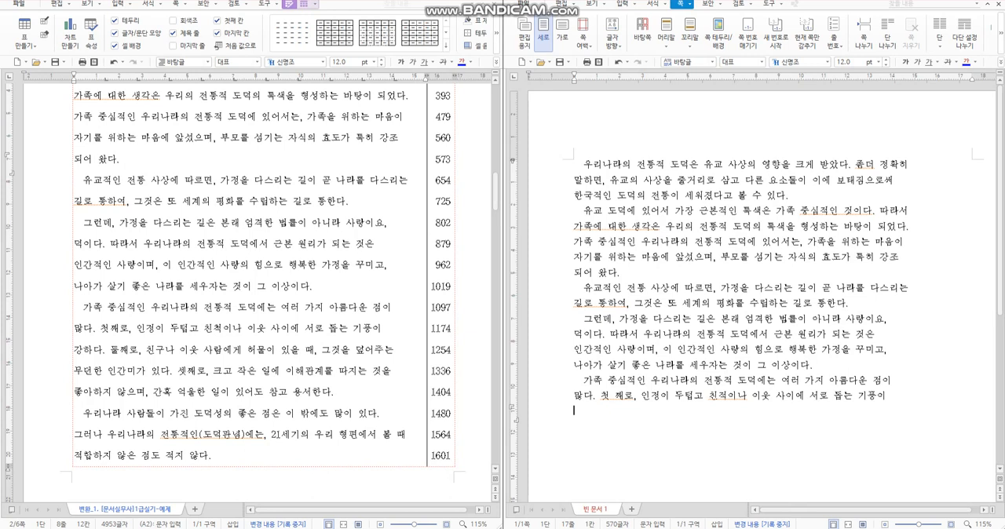
Step: Correct the fifth paragraph's second line by closing the space in "첫째로" and fixing the misspelled word to "친척이나"
click(620, 395)
key(BackSpace)
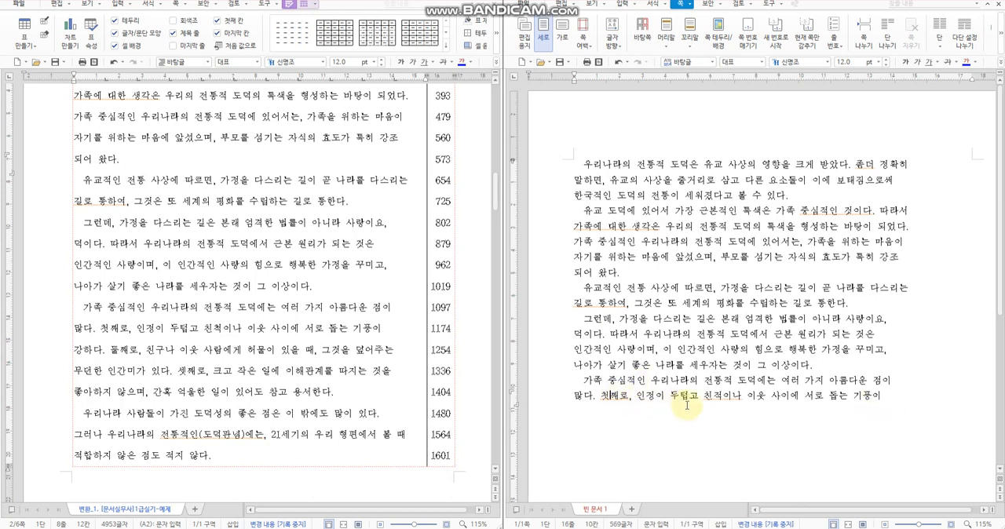
drag(715, 395, 726, 396)
key(BackSpace)
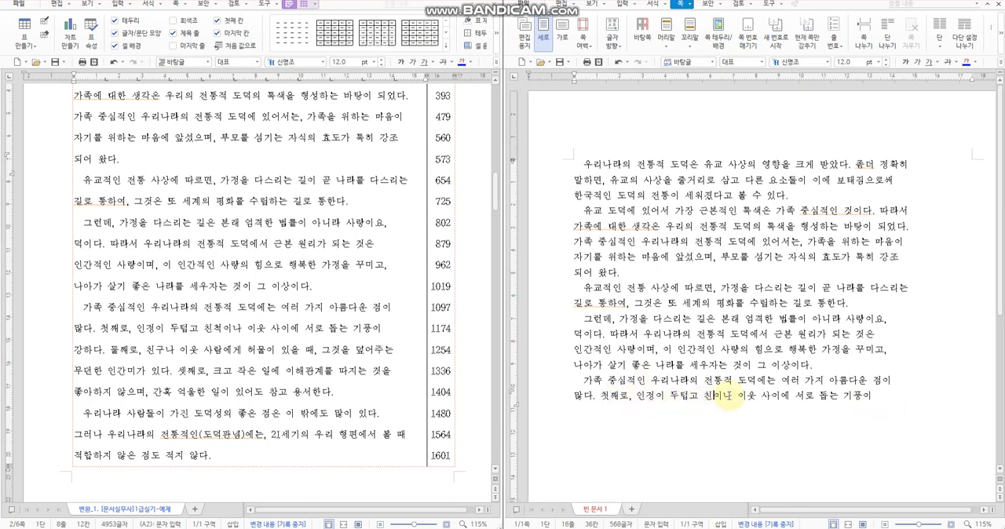
text(척)
Step: Enter the fifth paragraph's third line, "강하다. 둘째로, 친구나 이웃 사람에게 허물이 있을 때, 그것을 덮어주는", ending with a forced line break
click(670, 411)
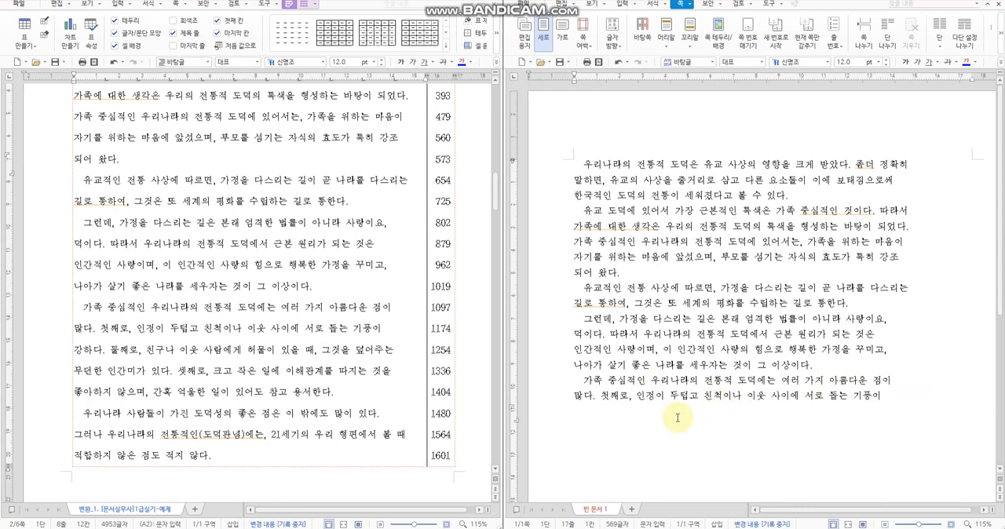
text(강ㅎ다. )
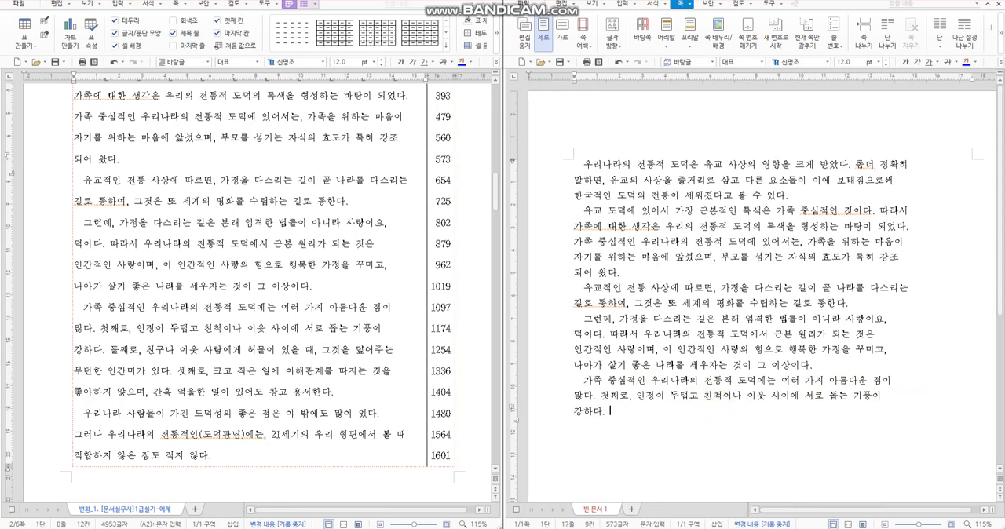
text(둘째로, ㅊ구)
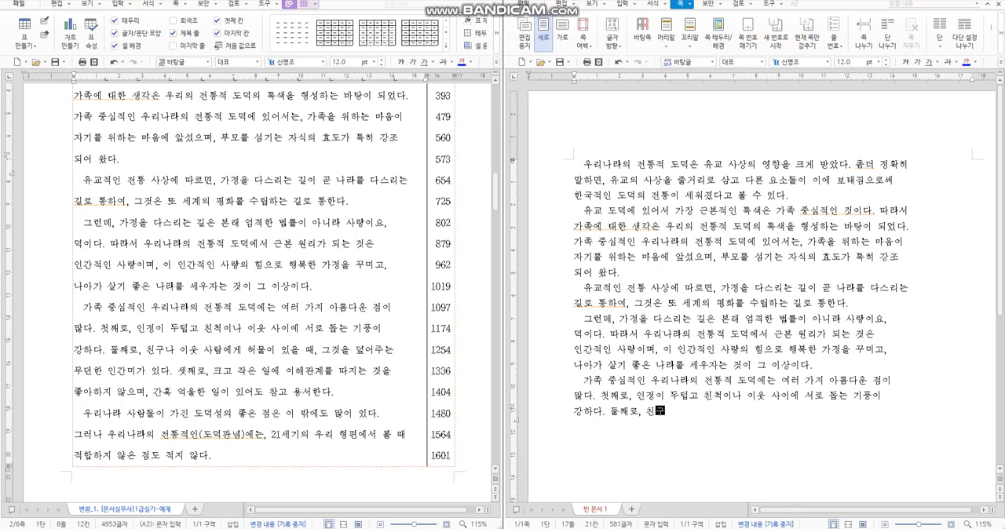
text(나 이웃 사람에게)
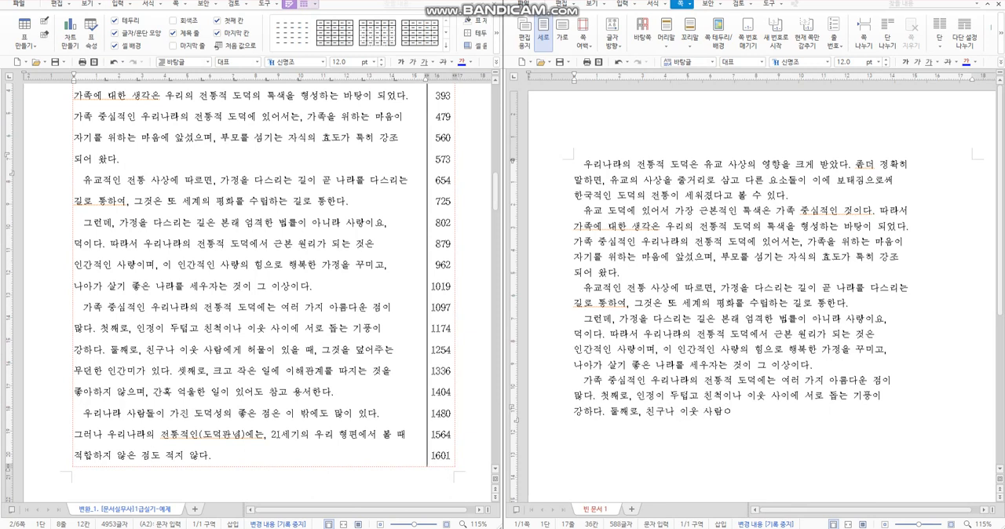
text( 허)
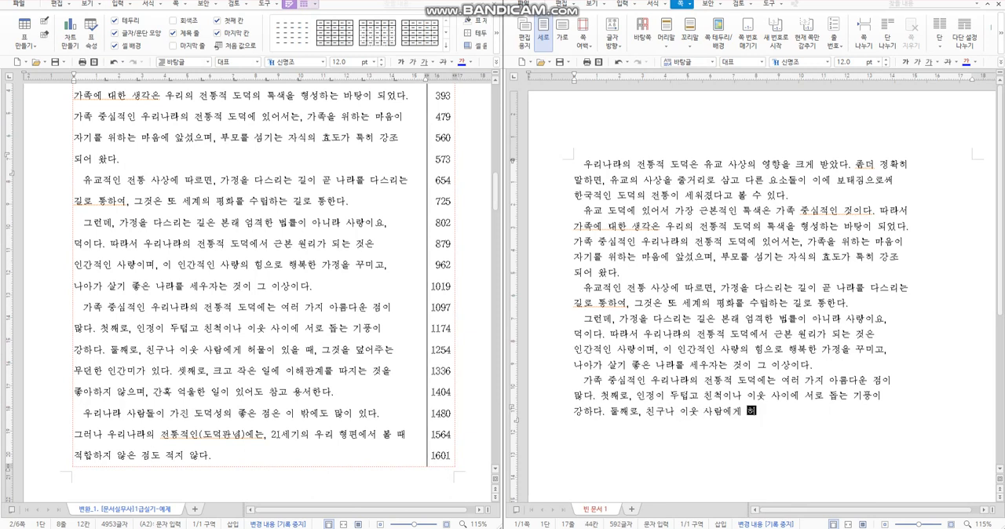
text(물이 있을 )
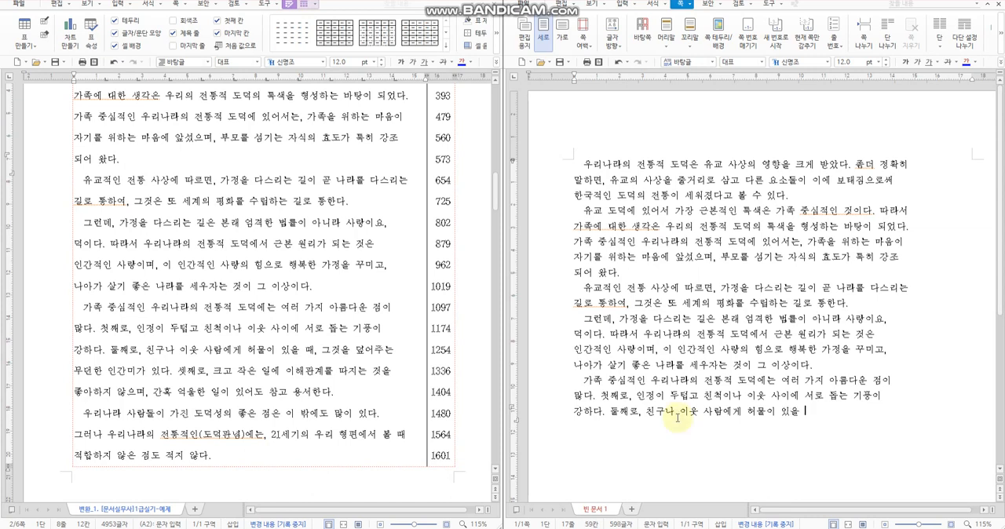
text(때, 그것을 덮어준)
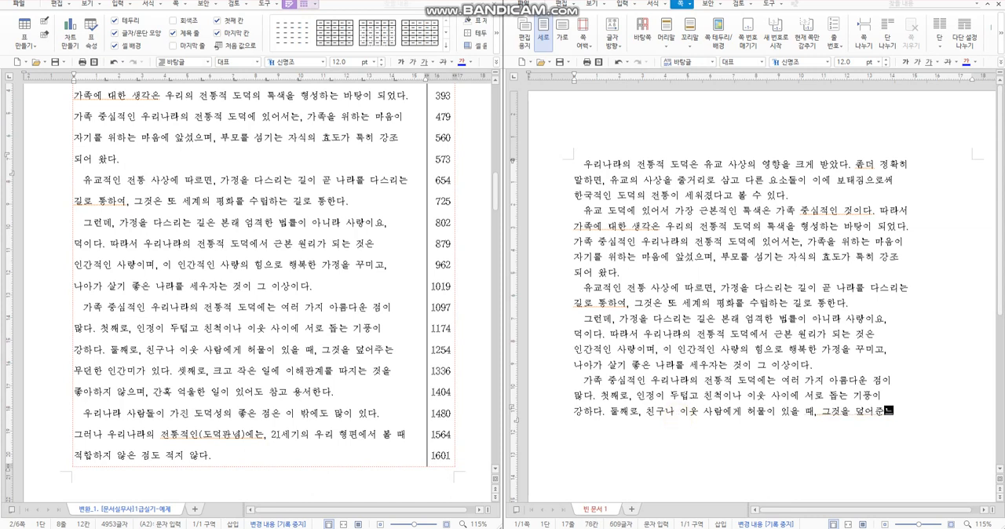
text(는)
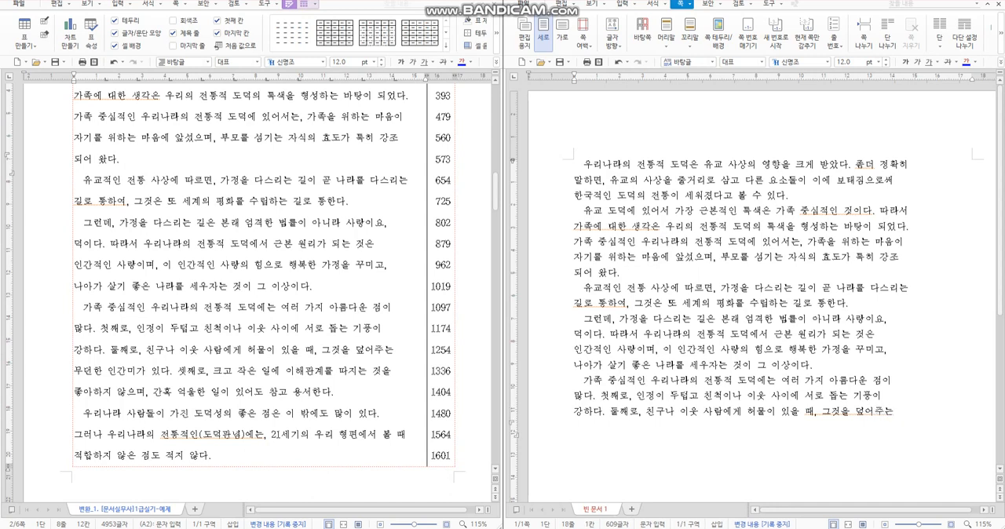
text( 무던한 인간미)
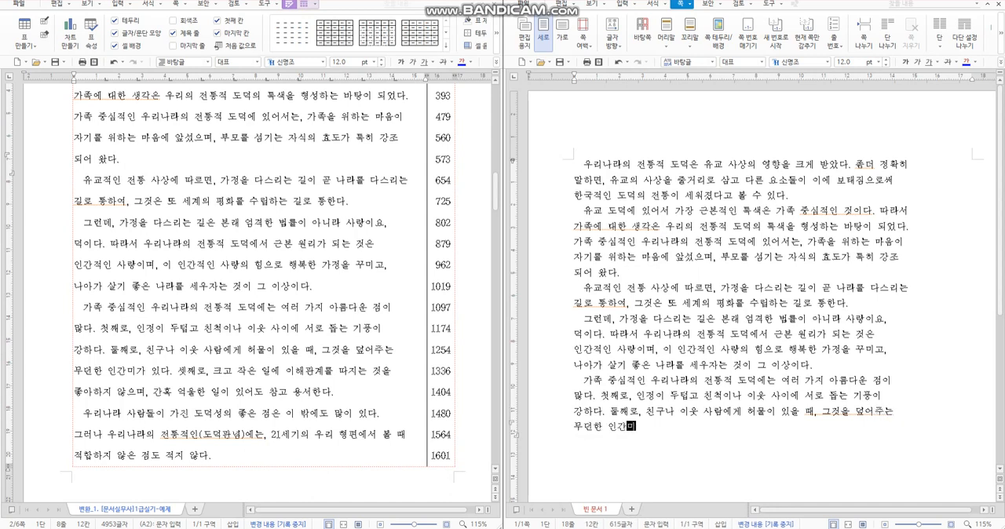
text(가 ㅇ있다. 셋)
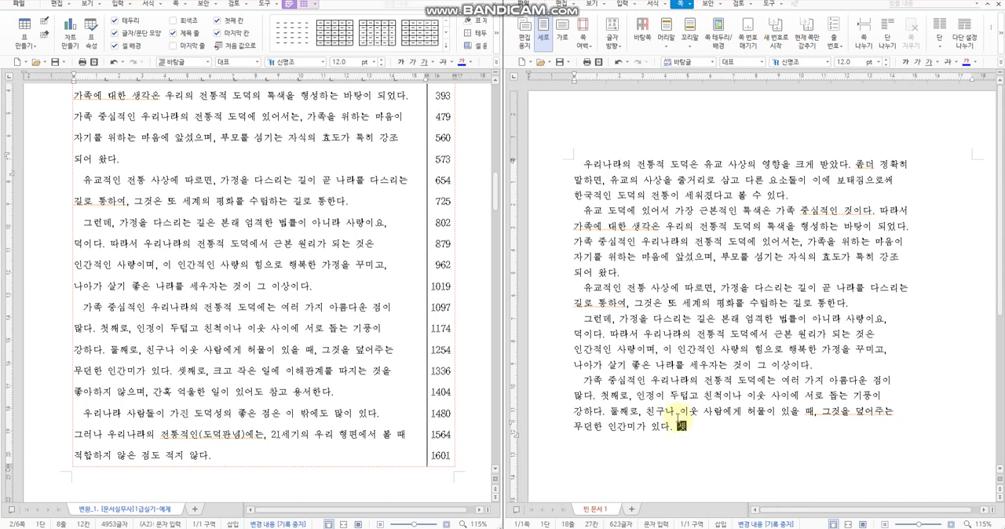
text(째로, ㅋ)
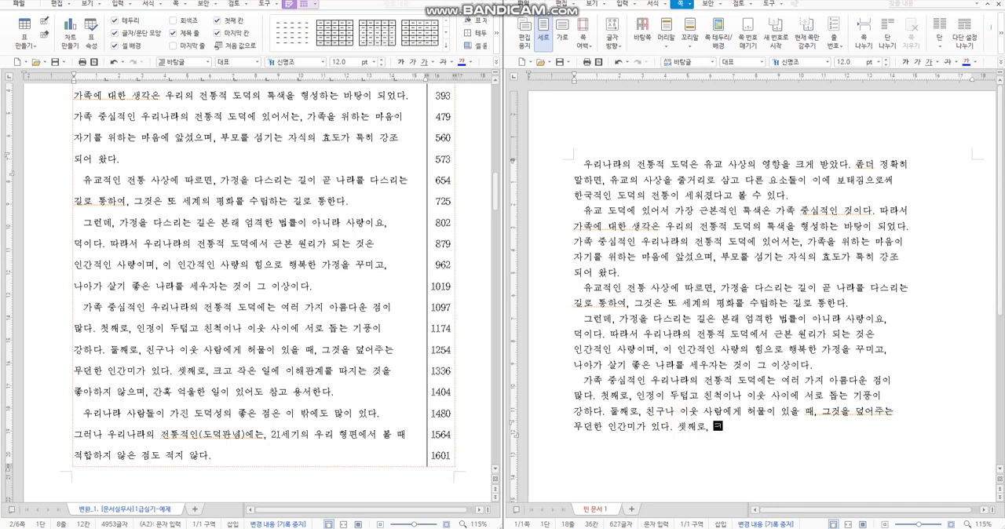
text( 크로)
text( 작은 일에 )
text(이해관계)
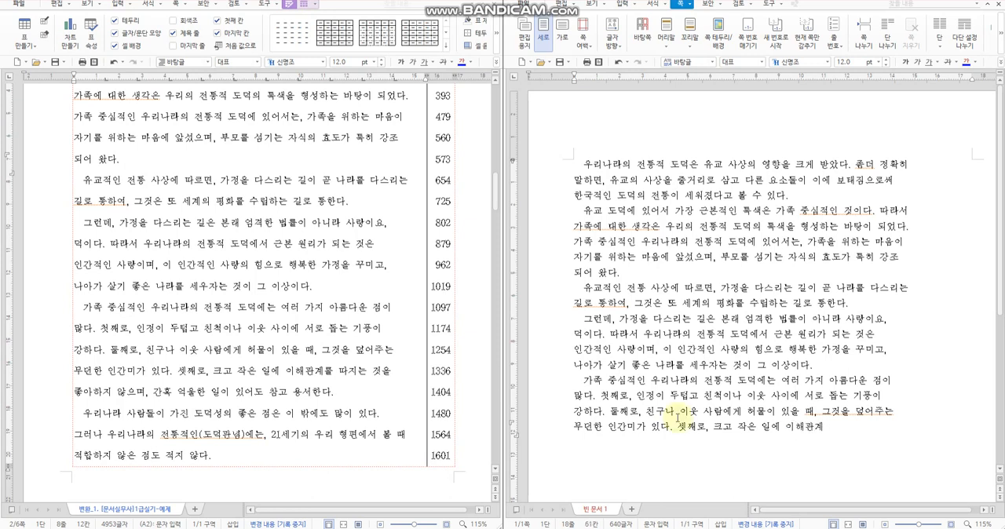
text(를 따지는 것을)
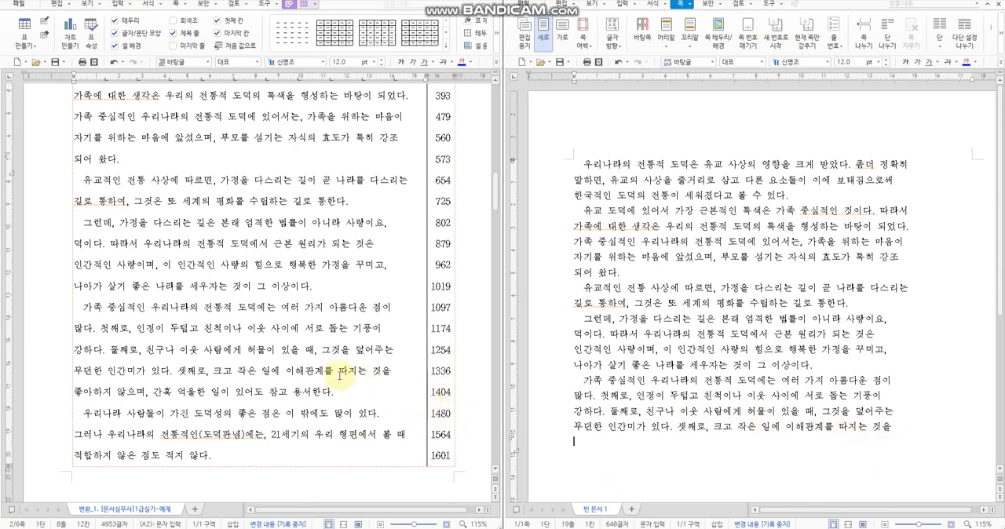
Step: Highlight the keystroke count beside the source's last transcribed line and review the 유의사항 instructions on the exam's first page
double_click(441, 372)
drag(451, 372, 477, 379)
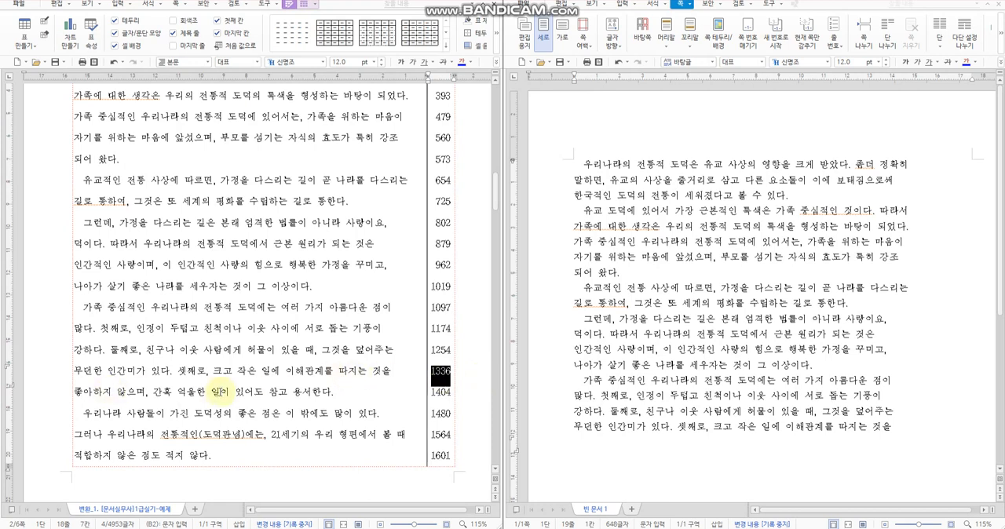
click(238, 394)
scroll(254, 403, down, 3)
scroll(257, 397, up, 2)
scroll(258, 394, up, 20)
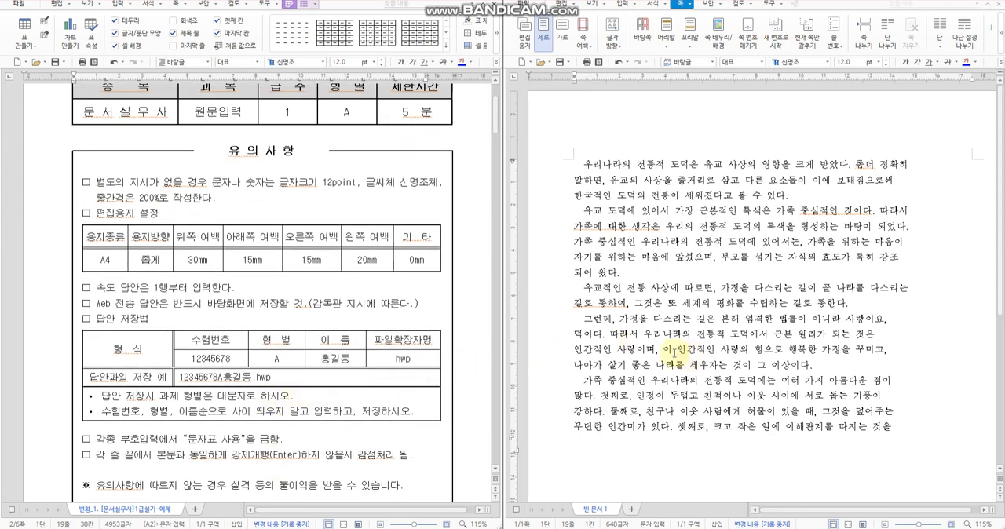
Step: Compare the source passage with the full transcribed text, from the first line to the last transcribed line
scroll(432, 294, down, 10)
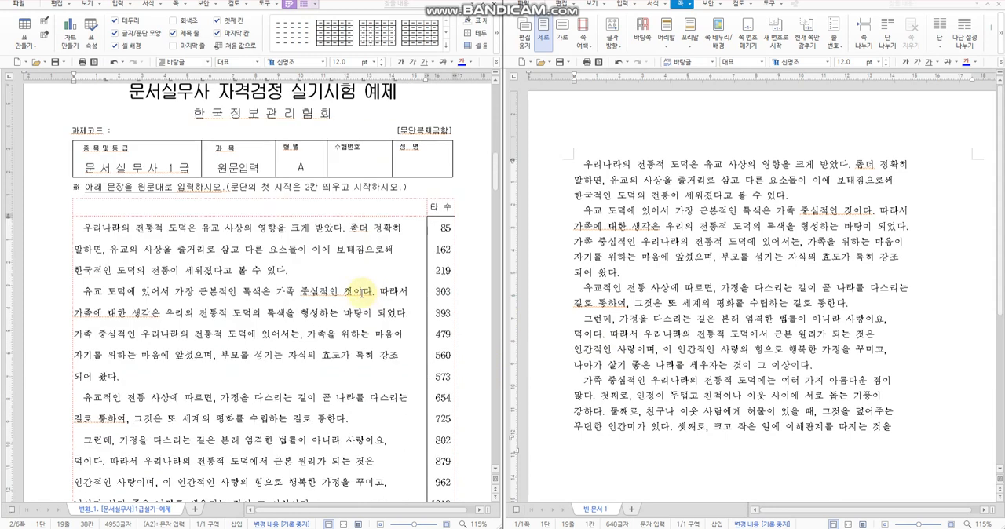
scroll(361, 292, down, 1)
drag(77, 193, 366, 471)
scroll(358, 429, down, 3)
scroll(379, 404, up, 4)
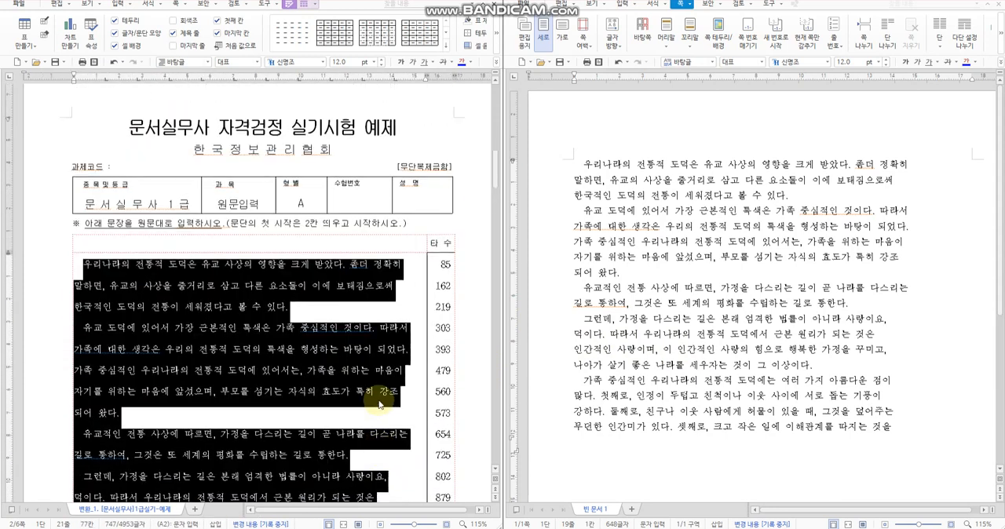
click(716, 350)
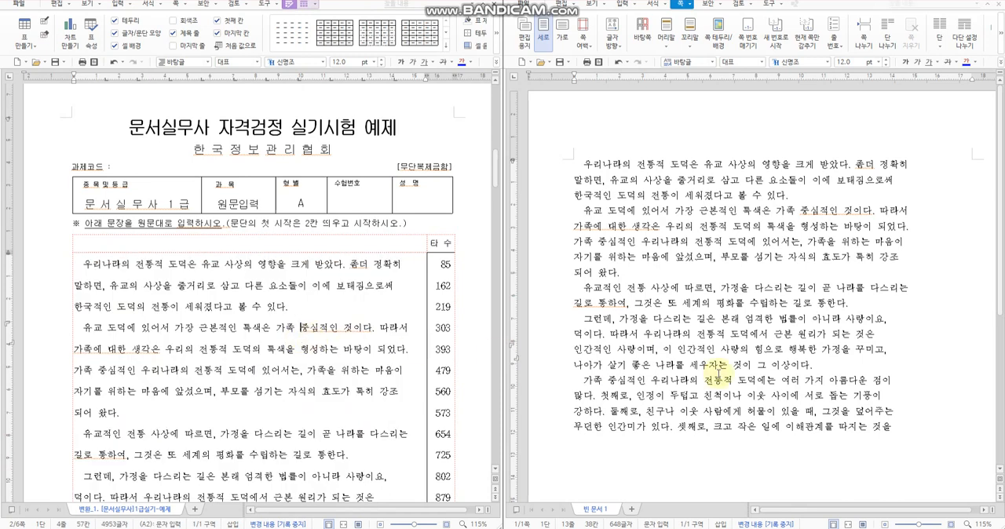
scroll(734, 369, down, 1)
scroll(248, 371, down, 2)
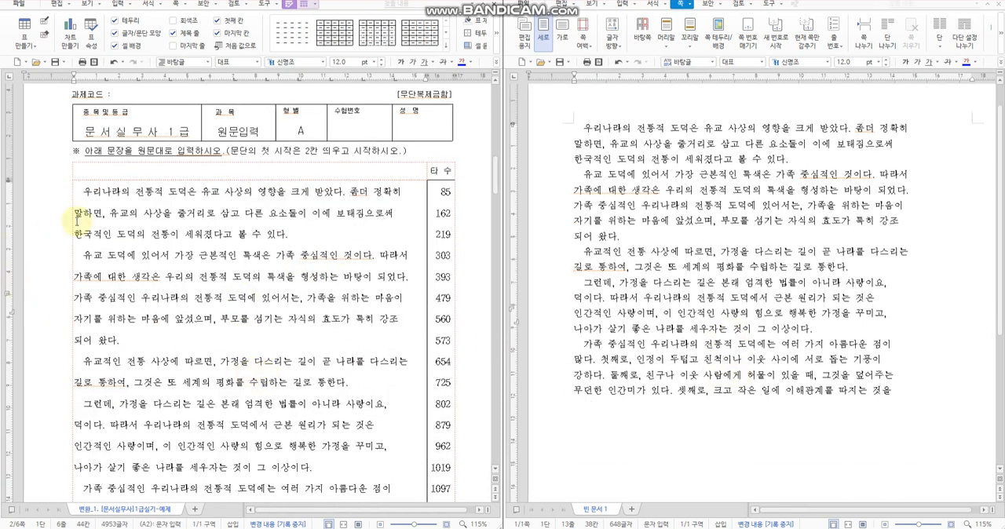
drag(77, 192, 260, 219)
click(235, 233)
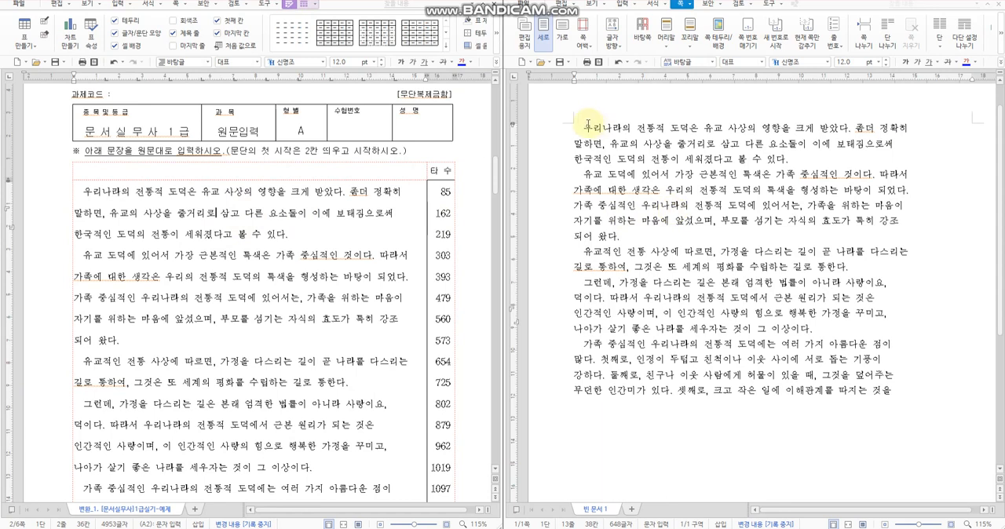
drag(585, 126, 914, 403)
click(914, 403)
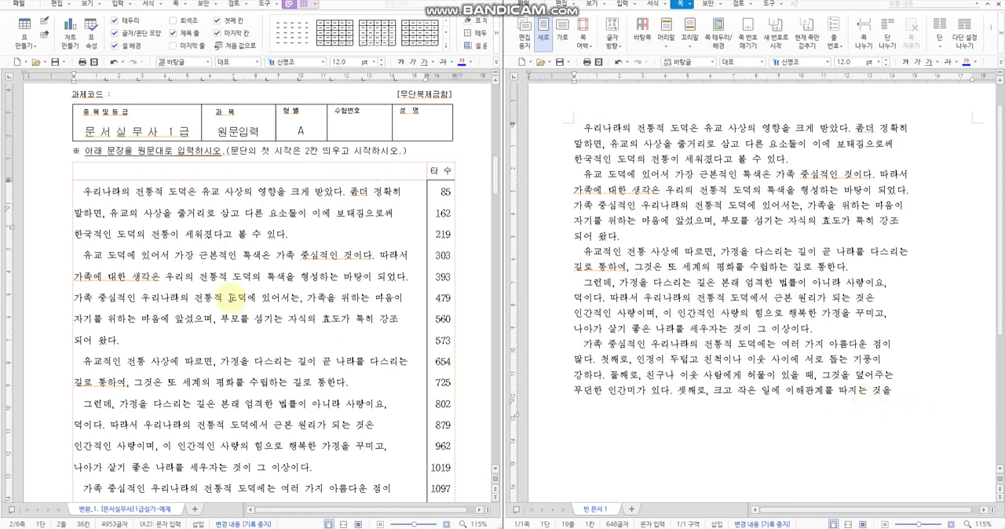
Step: Check the typeface and line spacing requirements in the 유의사항 instructions on the exam's first page
click(229, 297)
scroll(231, 301, up, 6)
scroll(232, 301, up, 8)
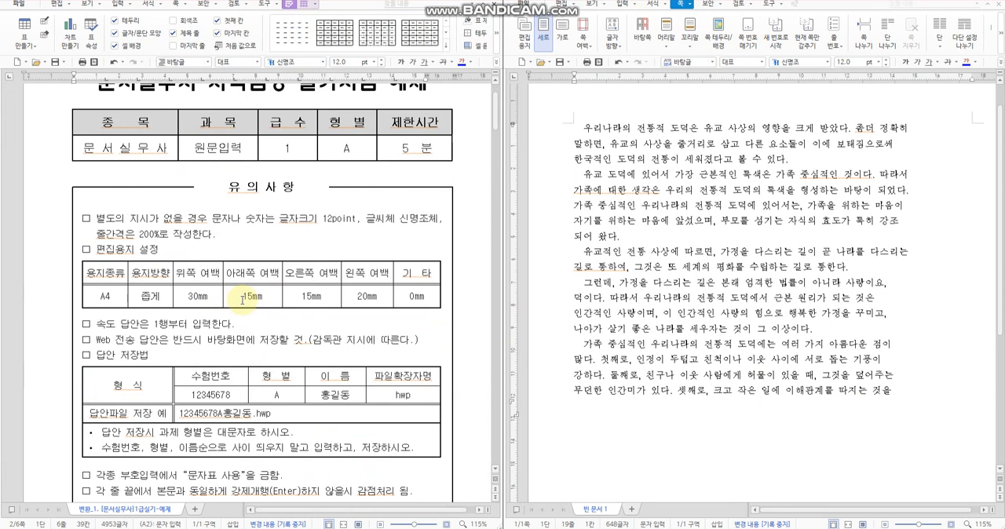
click(414, 221)
click(101, 235)
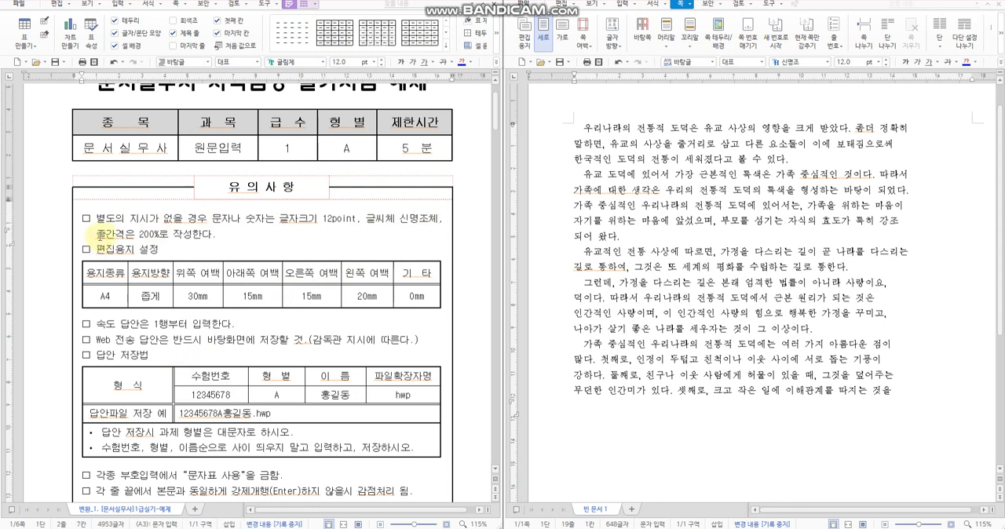
drag(100, 234, 161, 234)
click(167, 234)
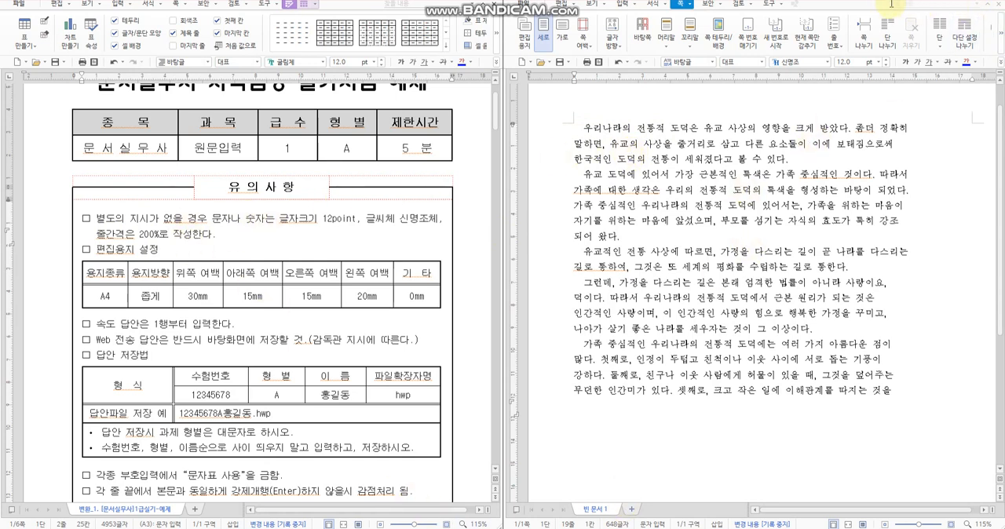
Step: Maximize the answer document's window and set the line spacing of the empty last line to 200%
key(super+Left)
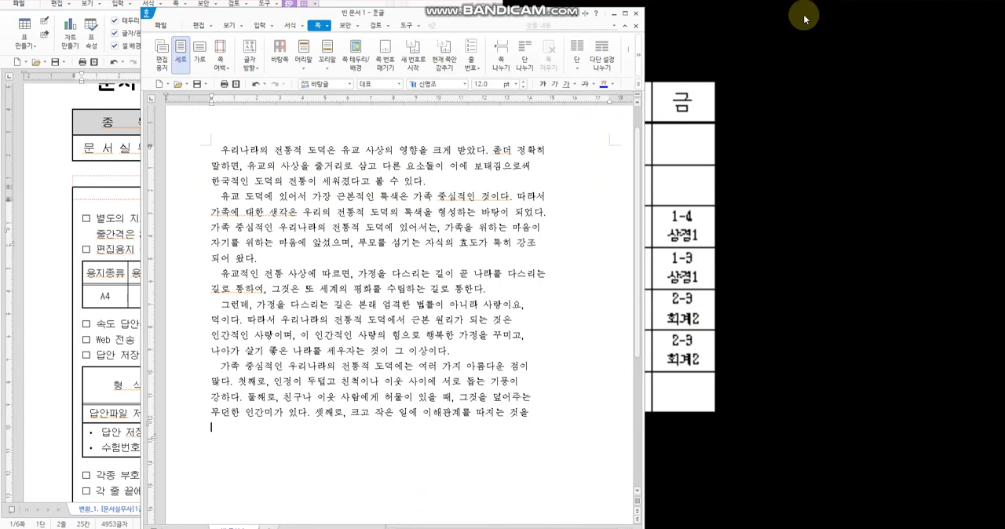
key(super+Left)
click(626, 20)
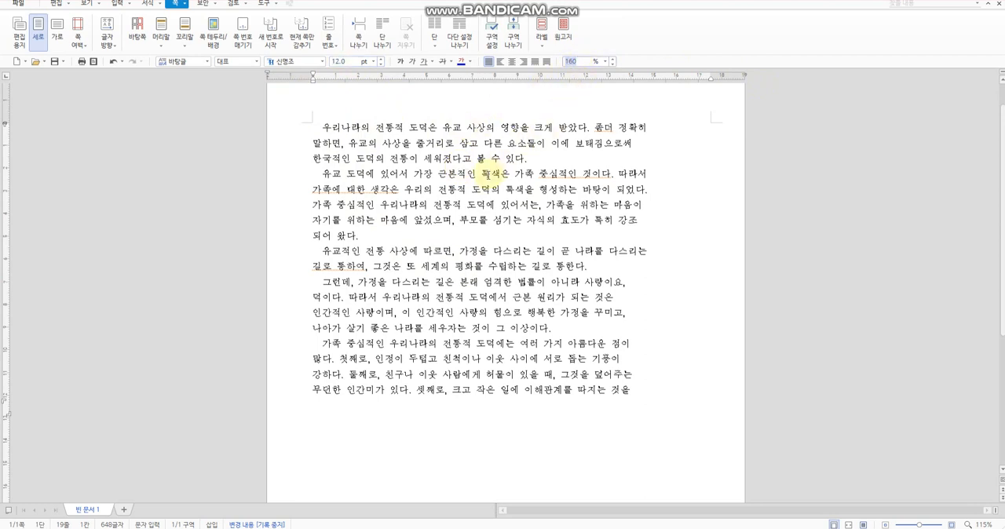
click(607, 62)
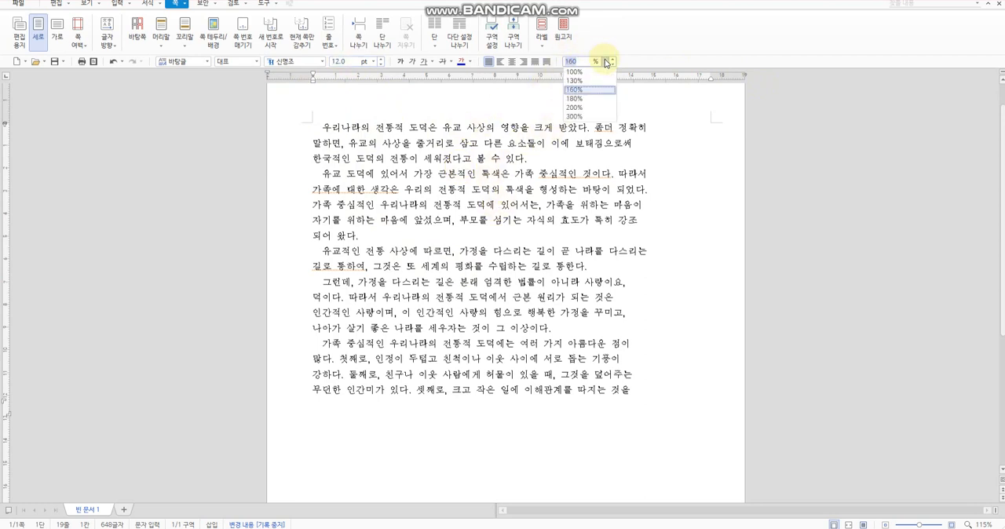
click(585, 107)
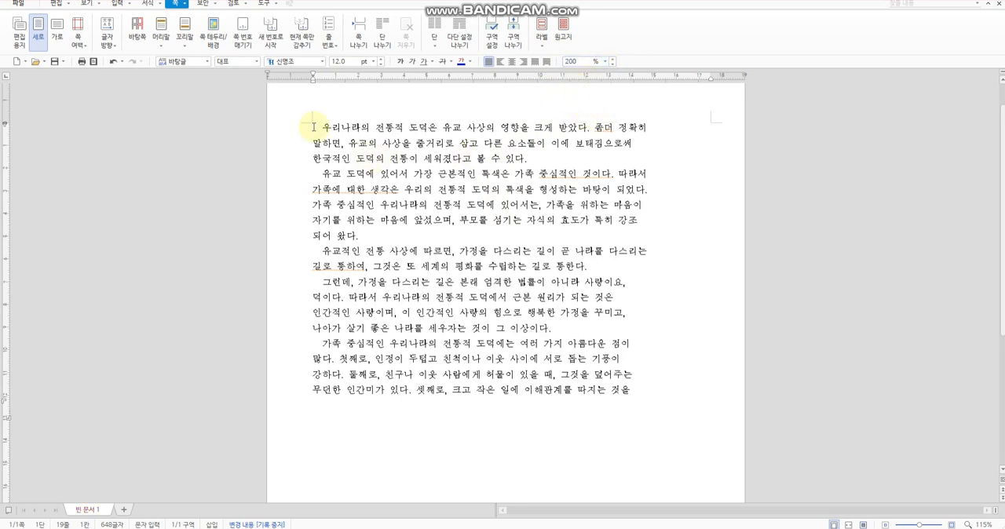
Step: Compare the line spacing value of the passage's first line with that of the empty last line
drag(316, 128, 658, 403)
click(657, 402)
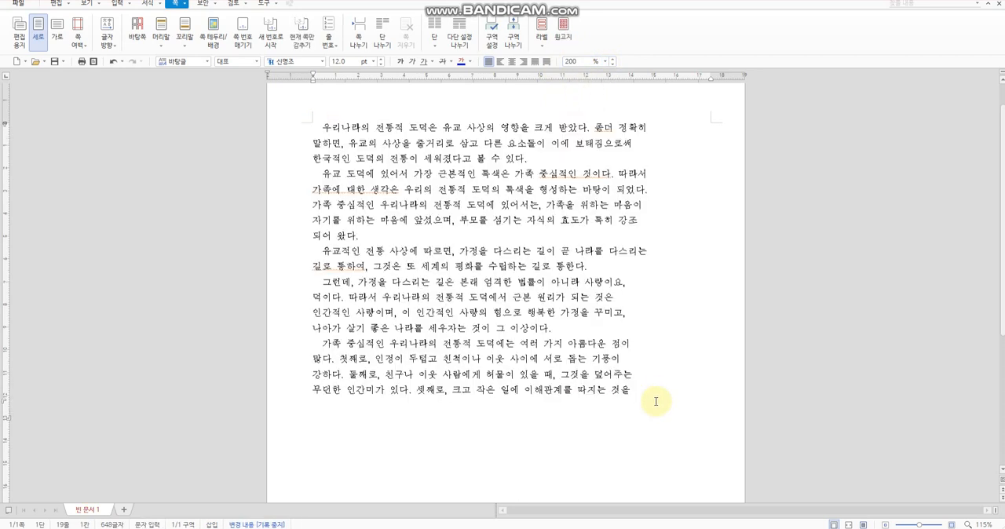
click(318, 114)
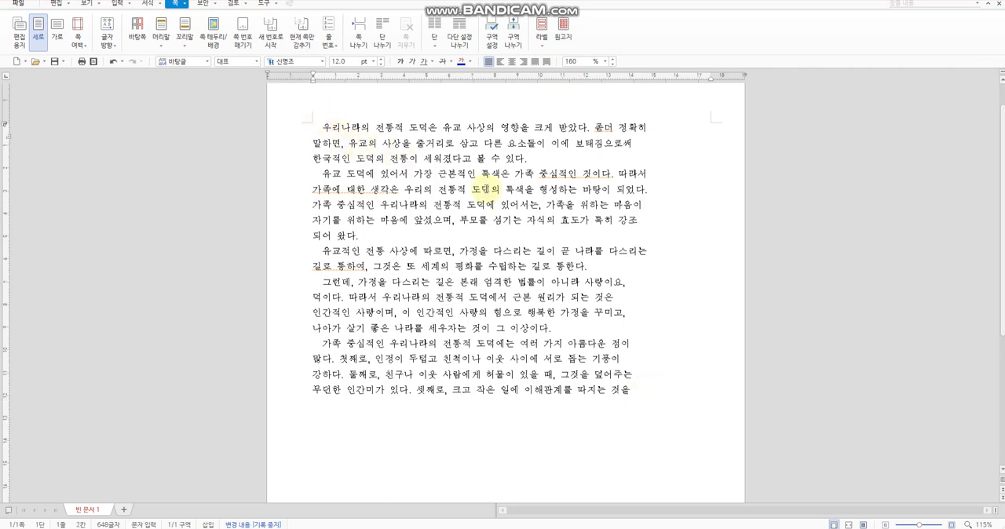
click(631, 416)
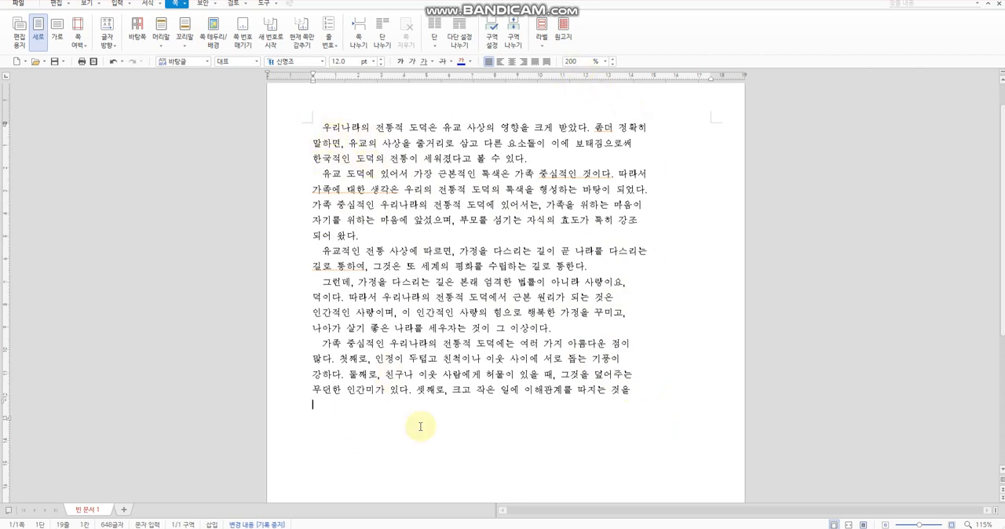
click(327, 129)
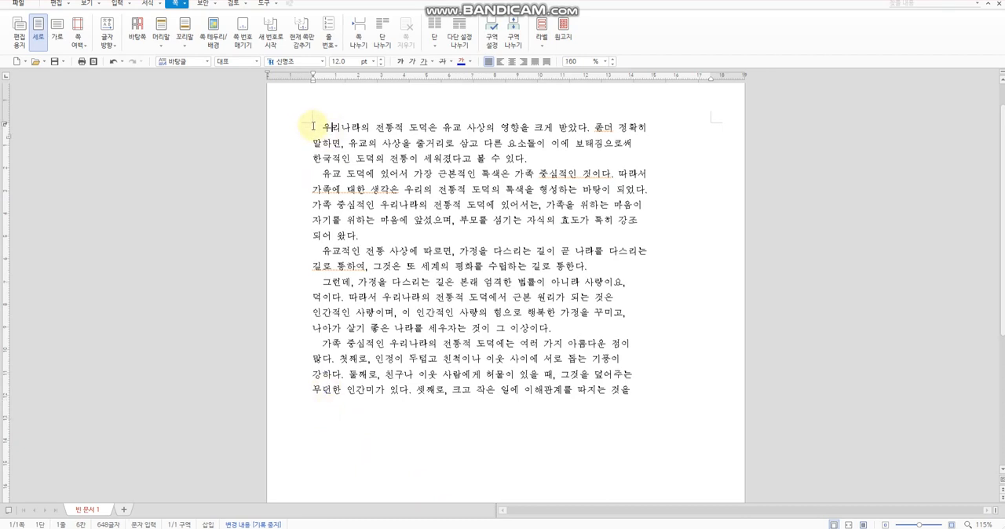
Step: Set the line spacing of the entire transcribed passage to 200%
drag(312, 124, 659, 390)
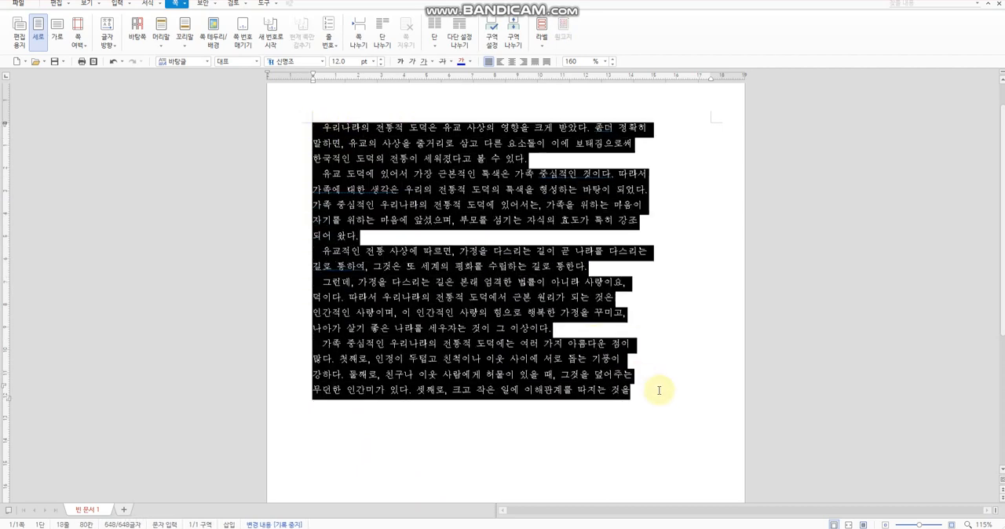
click(322, 109)
drag(311, 124, 635, 400)
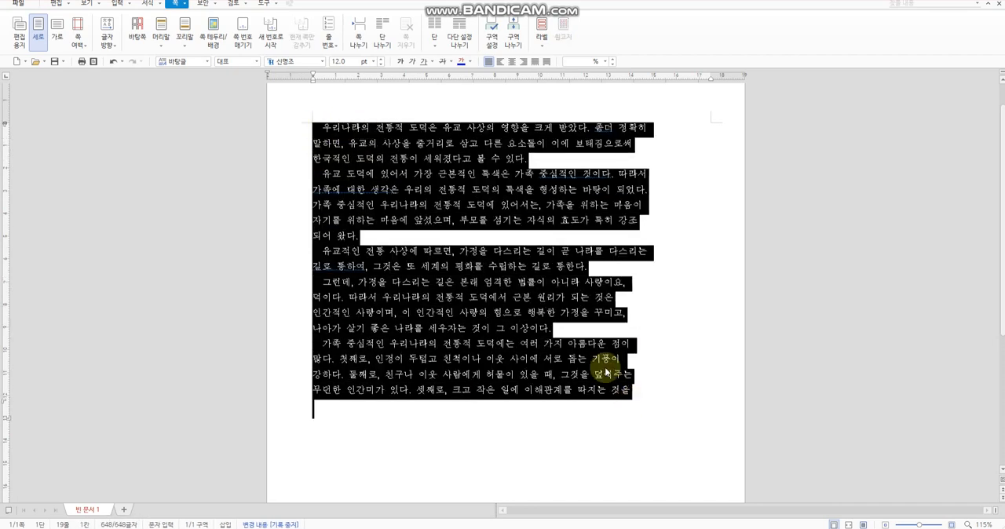
click(322, 106)
drag(312, 124, 665, 397)
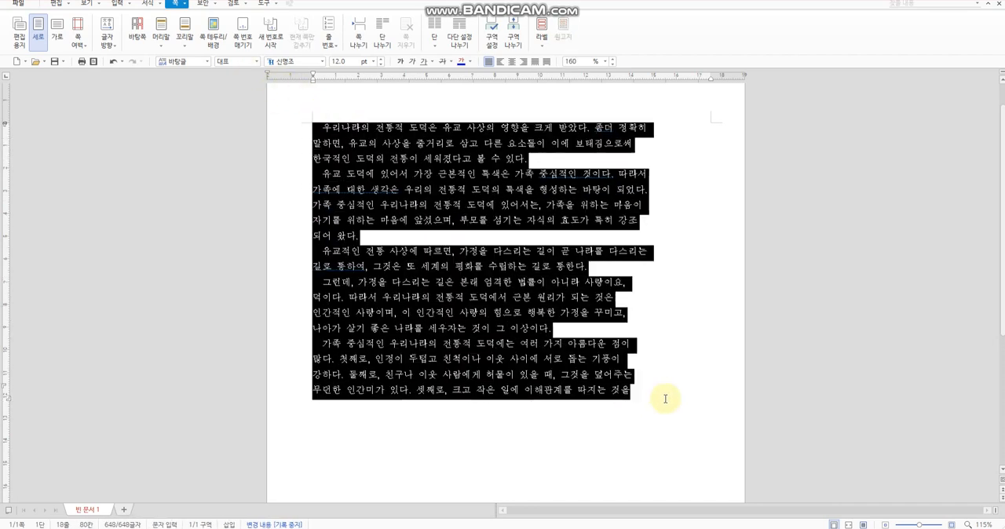
click(603, 63)
click(593, 106)
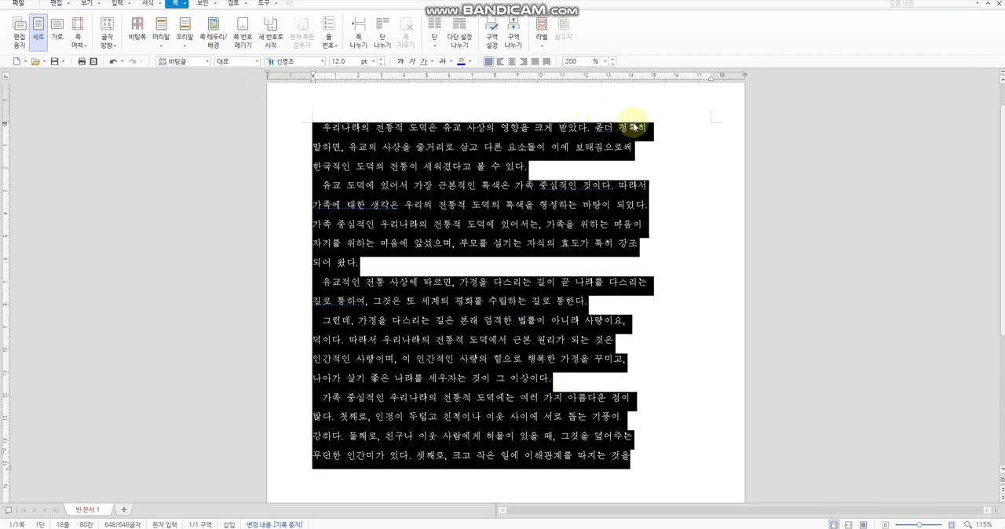
click(687, 195)
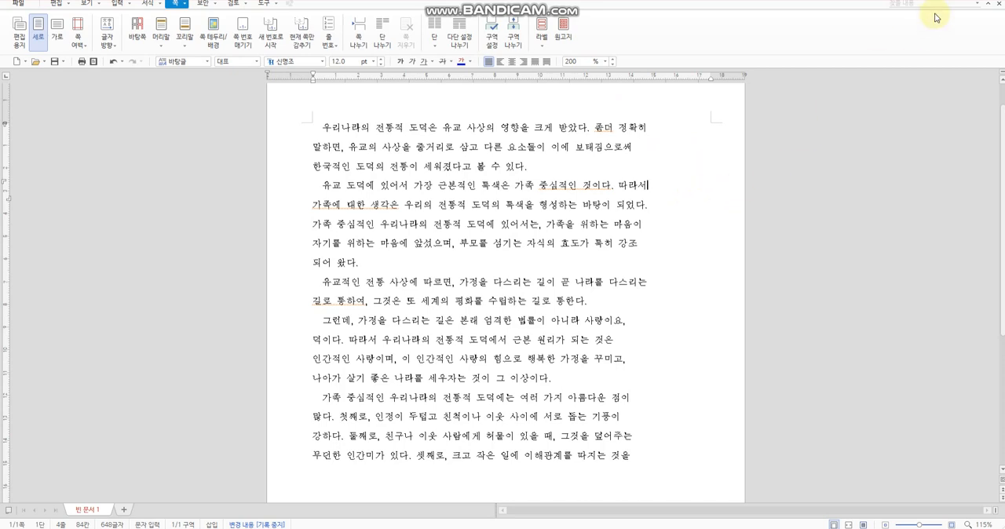
Step: Return the answer document's window to the half-screen layout beside the source exam document
double_click(803, 8)
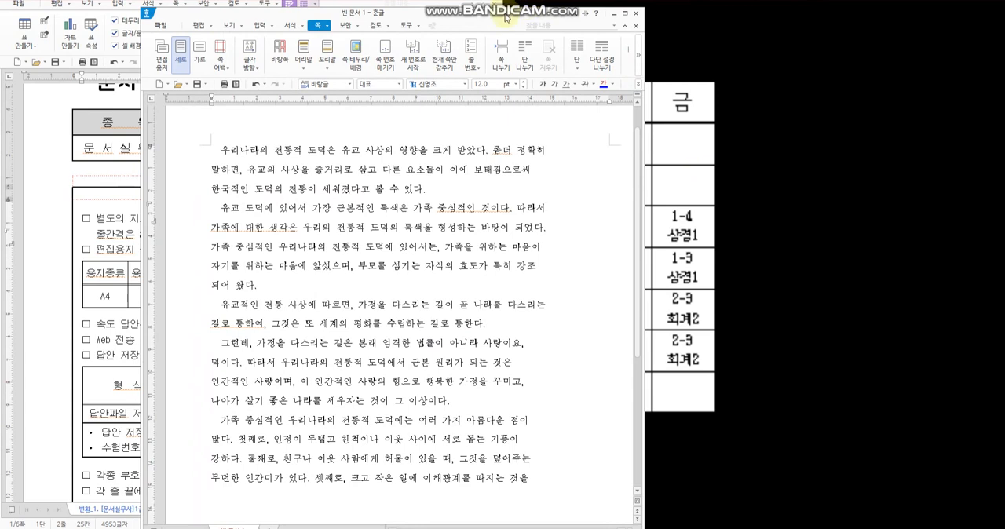
double_click(506, 14)
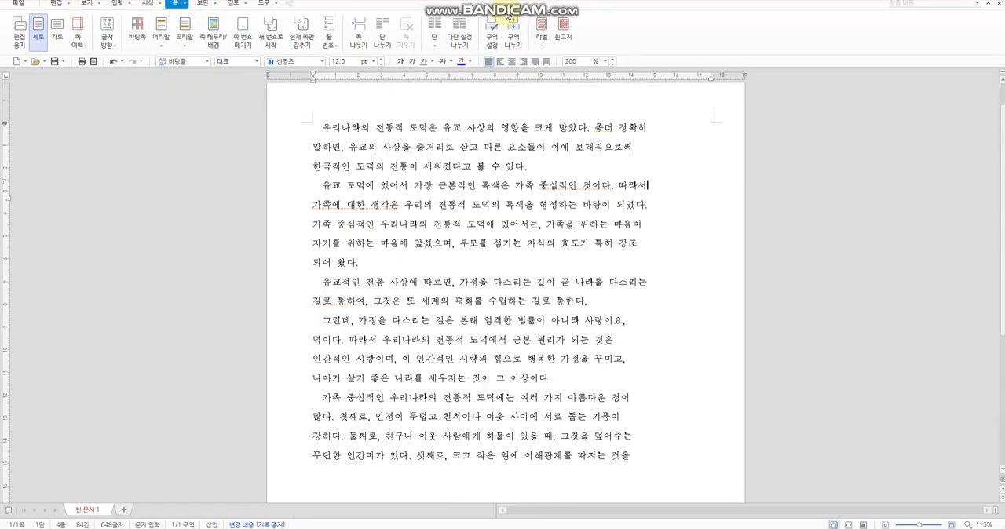
key(super+Right)
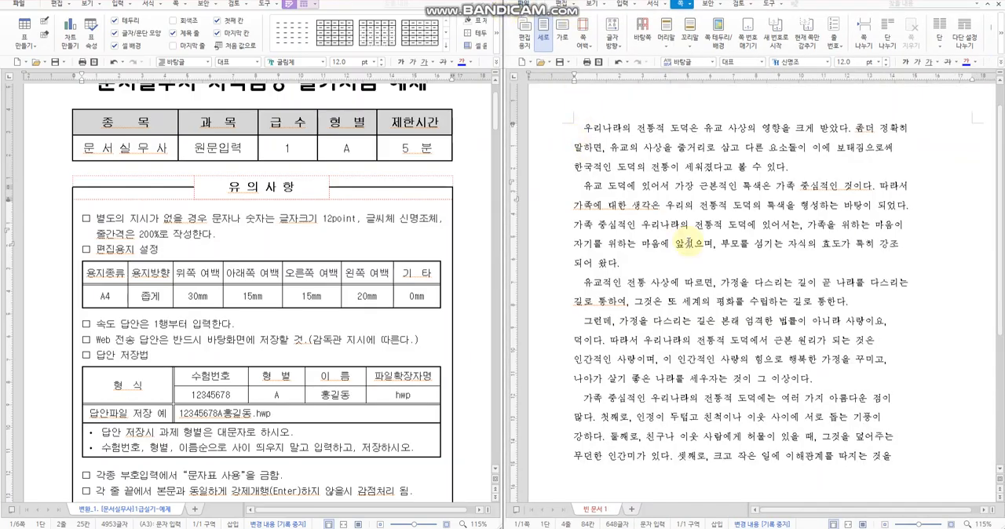
Step: Check the line spacing setting in the answer document and view the matching passage in the source
click(685, 240)
scroll(297, 306, down, 15)
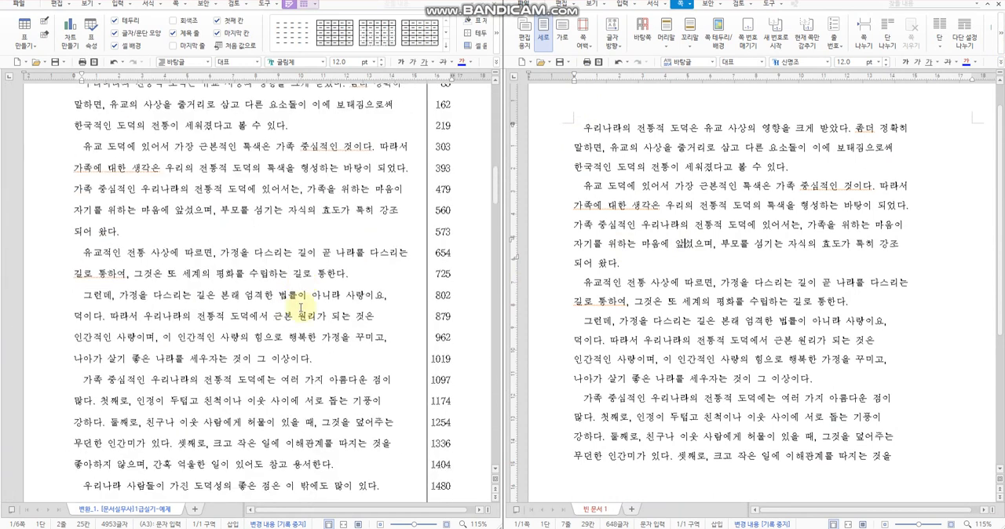
click(286, 316)
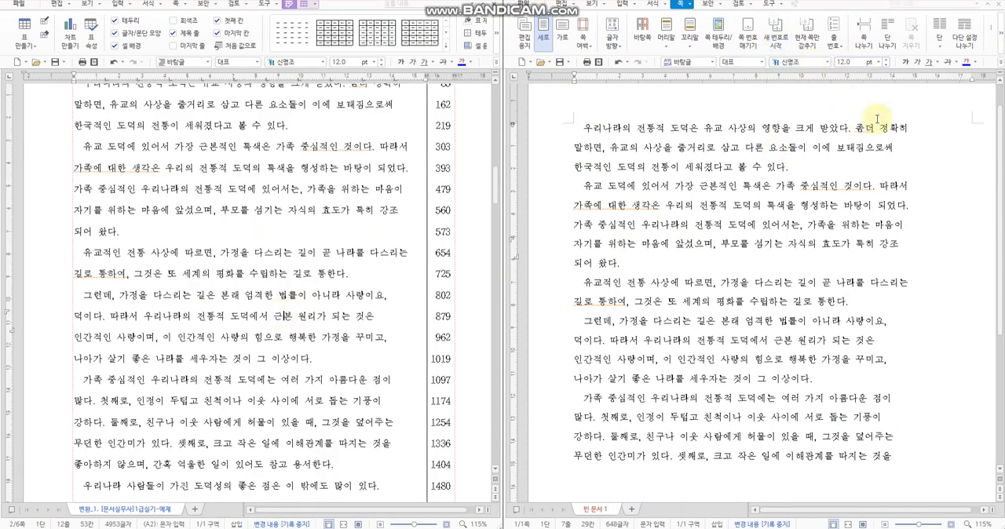
drag(824, 510, 828, 508)
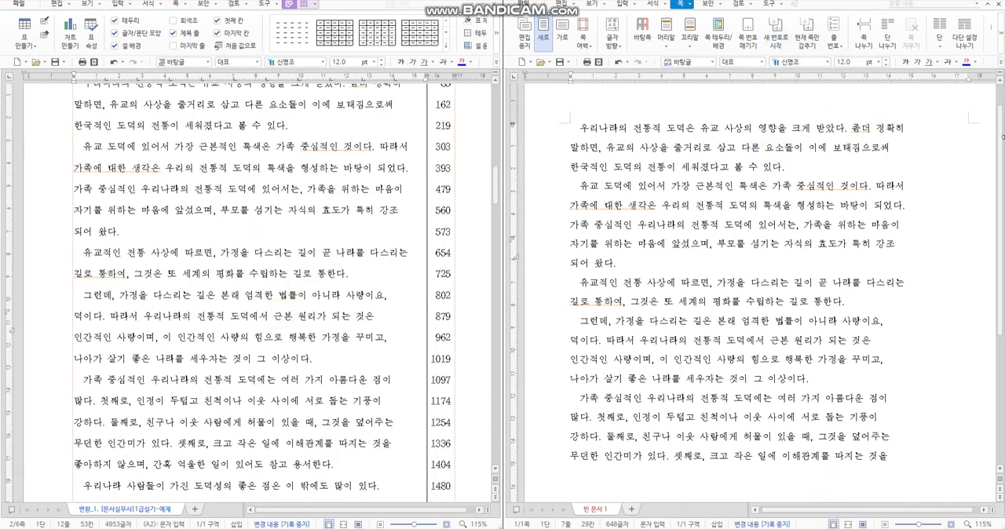
click(1000, 63)
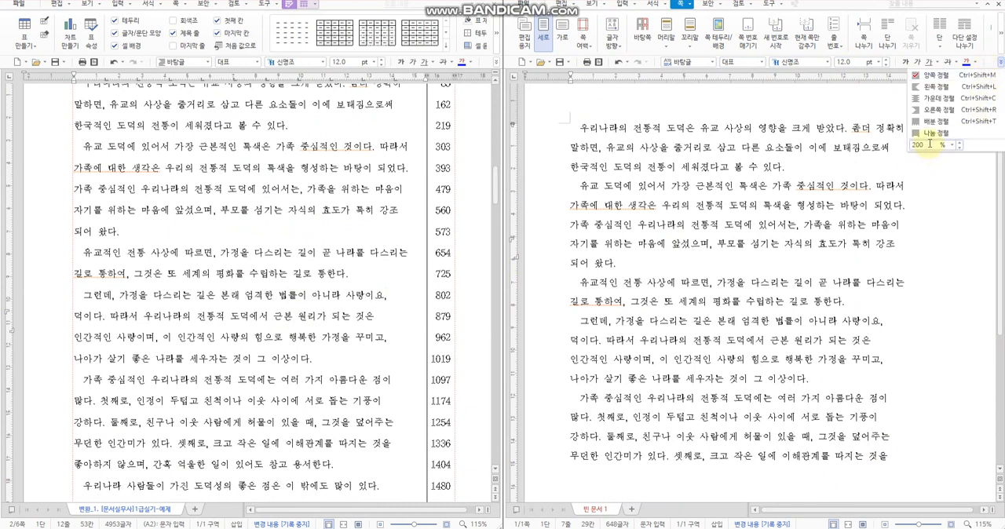
click(785, 217)
click(232, 194)
scroll(233, 201, up, 1)
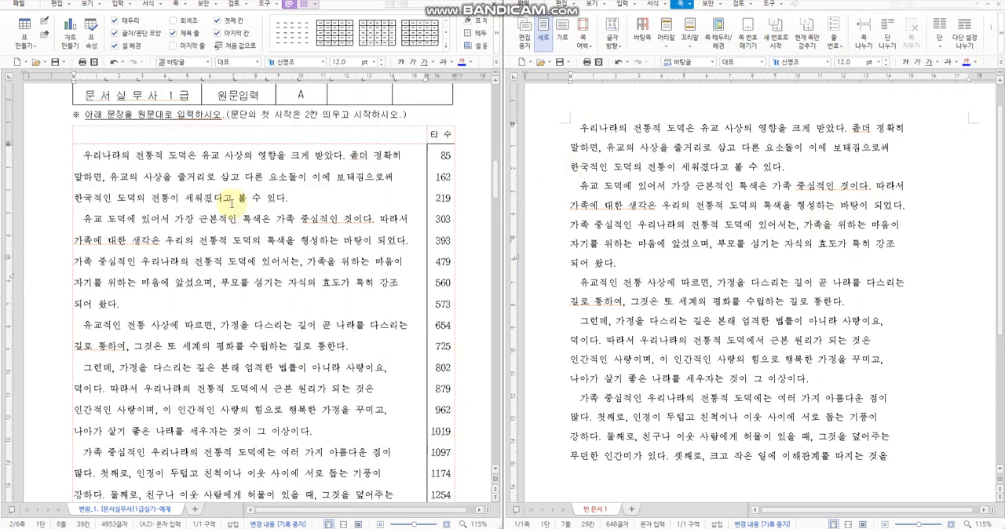
Step: Enlarge the answer document's view to 120% and compare its transcribed lines with the source passage
drag(570, 122, 805, 462)
click(804, 461)
click(151, 282)
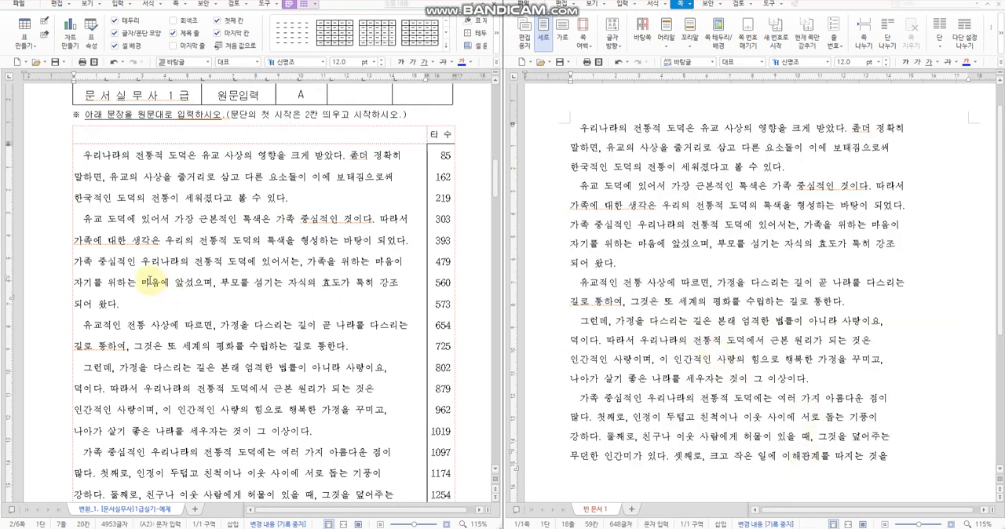
click(712, 334)
scroll(841, 365, up, 2)
scroll(859, 366, down, 1)
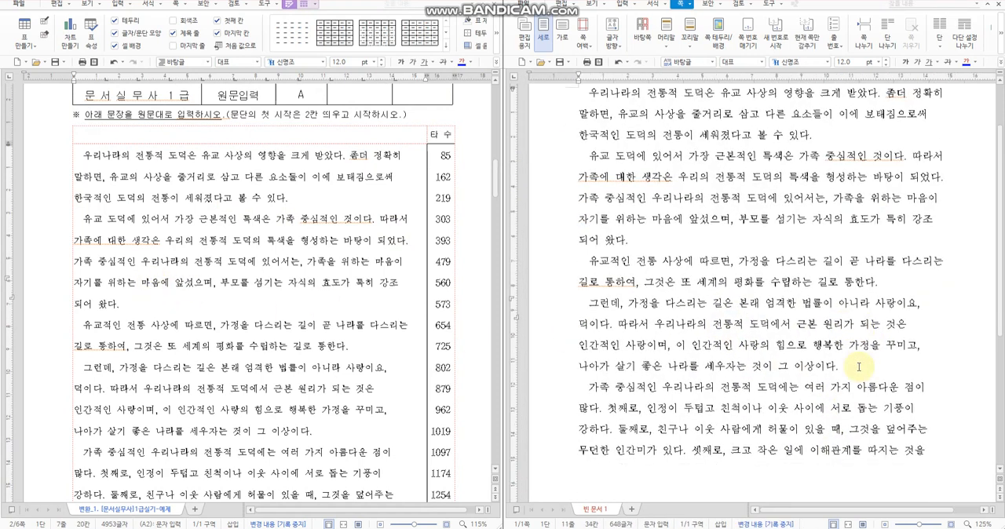
scroll(859, 367, down, 1)
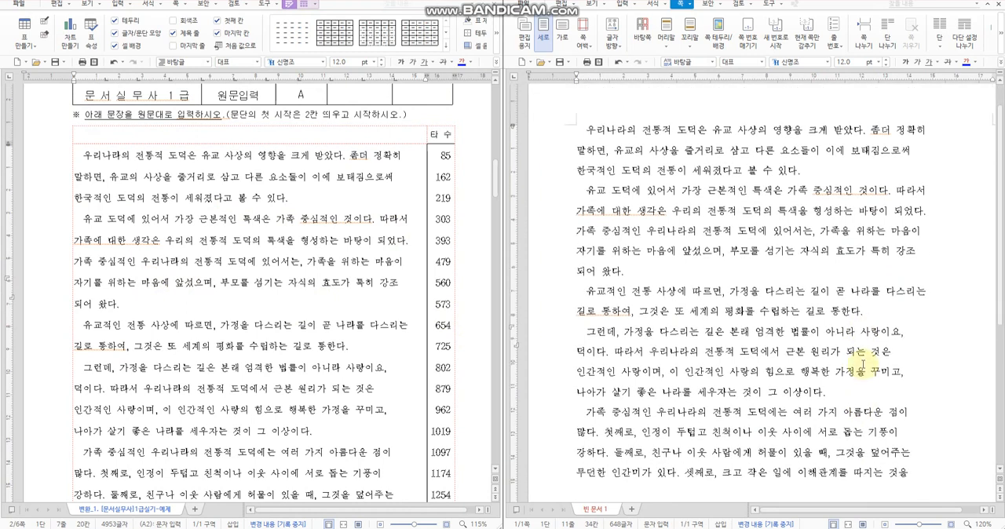
scroll(863, 366, down, 3)
click(275, 410)
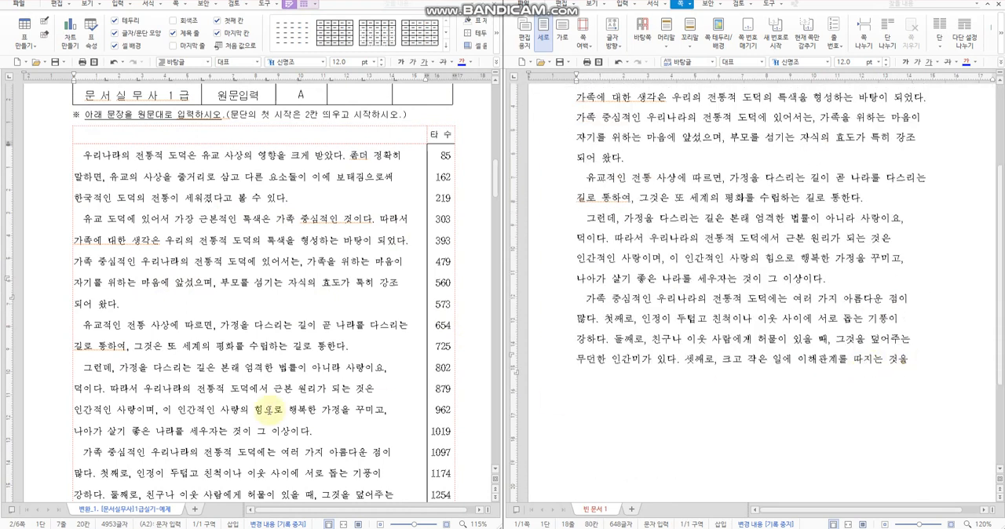
scroll(289, 416, down, 2)
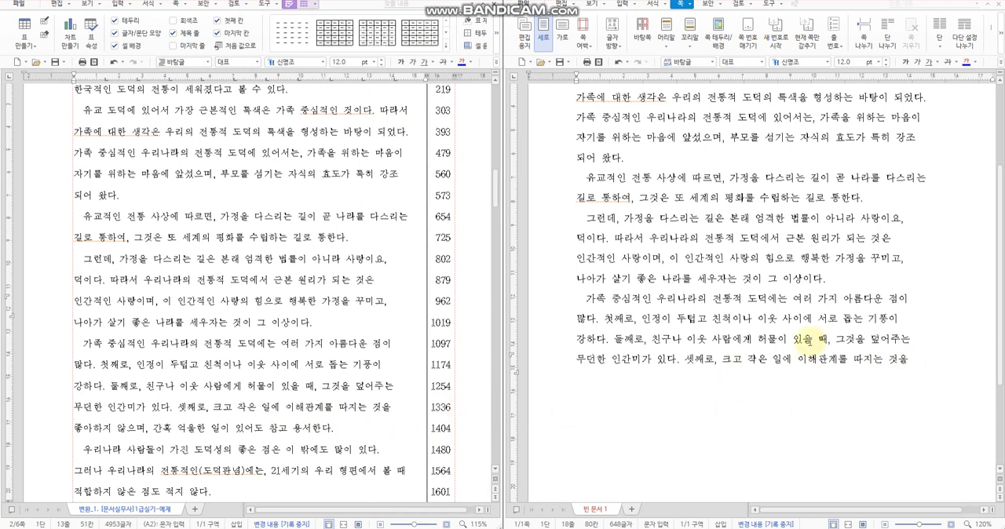
Step: Review the transcribed passage from its first to its last line against the source passage and the page that follows it
click(773, 322)
scroll(756, 324, up, 1)
scroll(755, 324, up, 2)
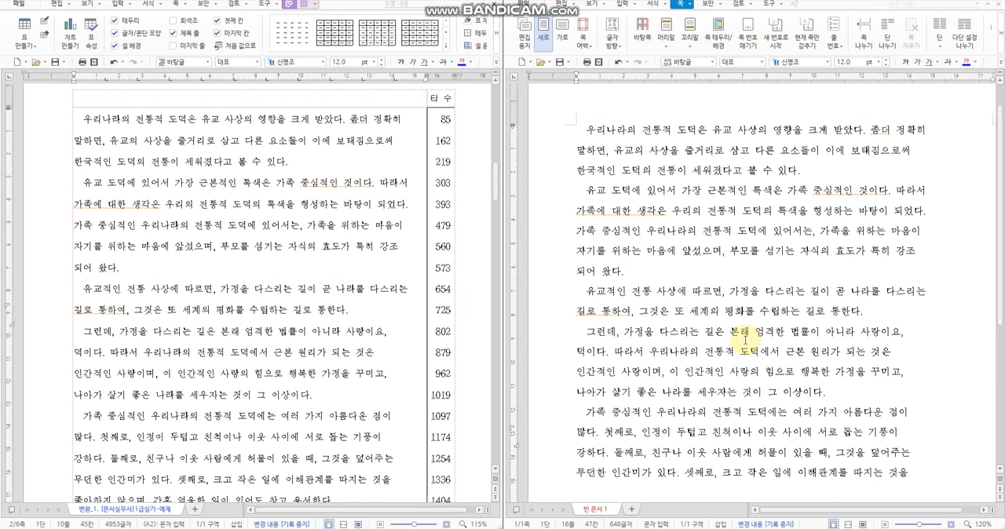
scroll(750, 331, down, 3)
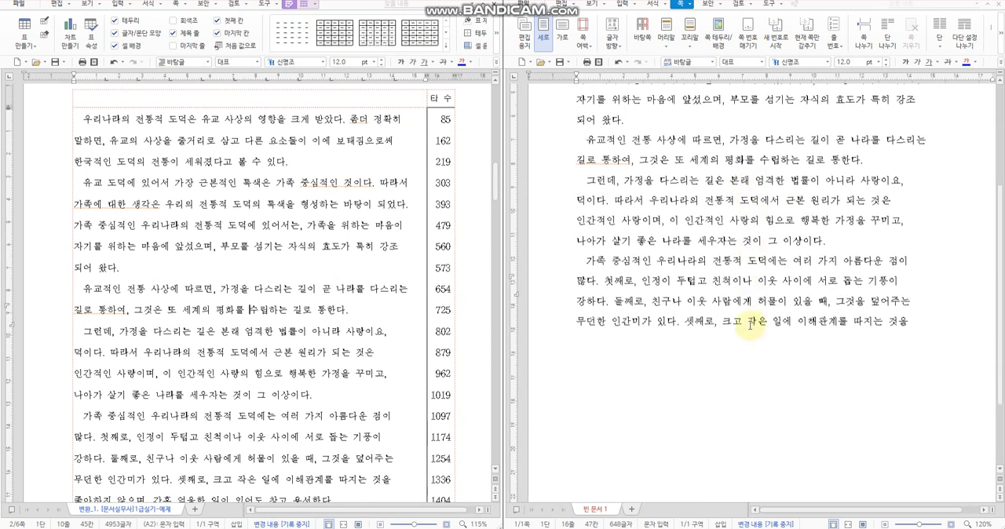
scroll(322, 389, down, 4)
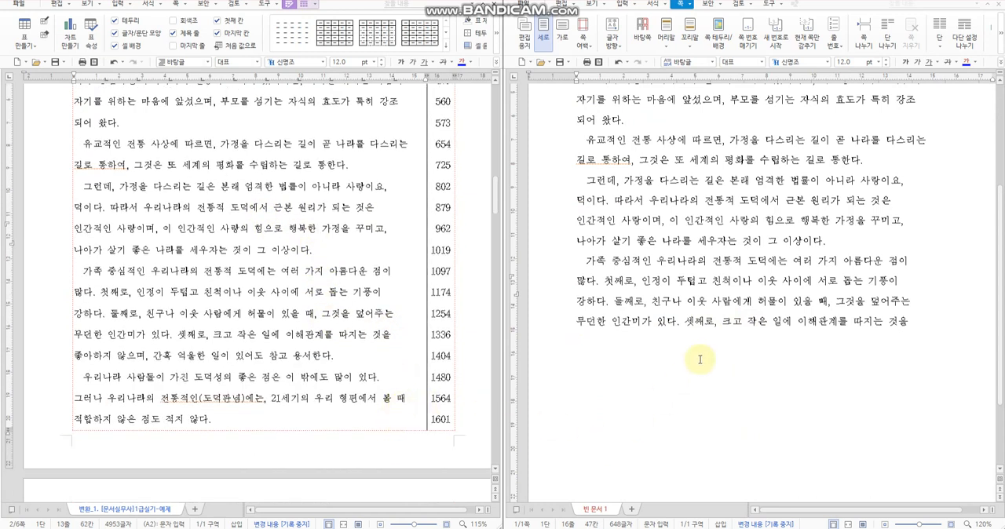
click(903, 321)
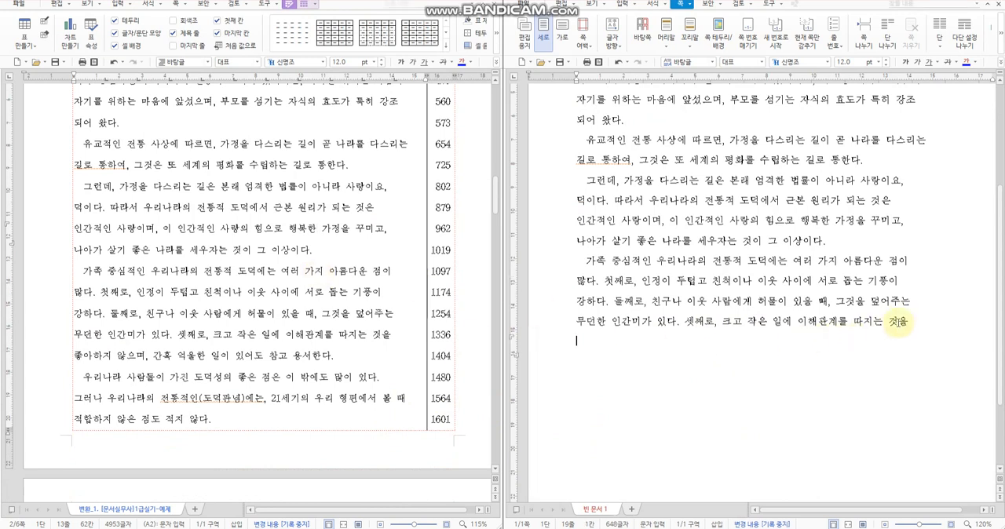
click(397, 313)
scroll(400, 326, down, 5)
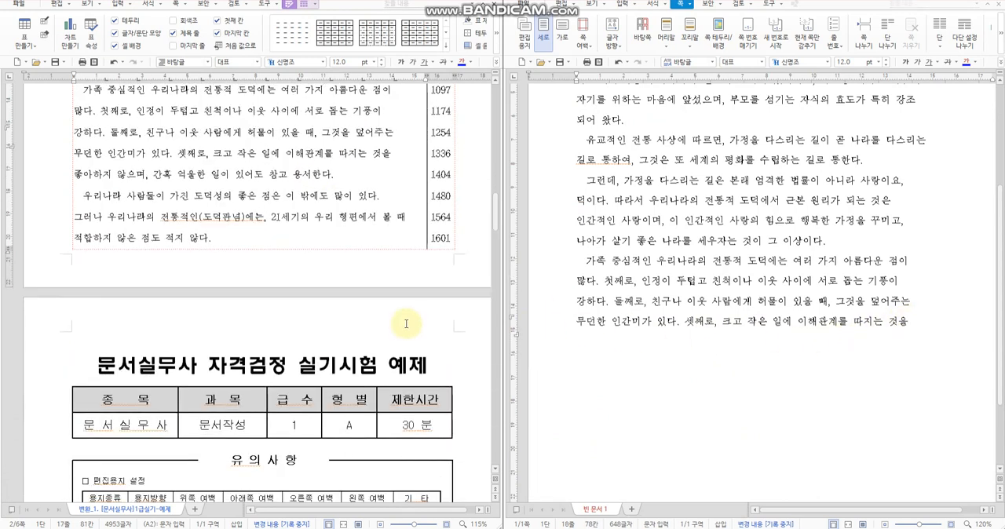
scroll(891, 353, up, 1)
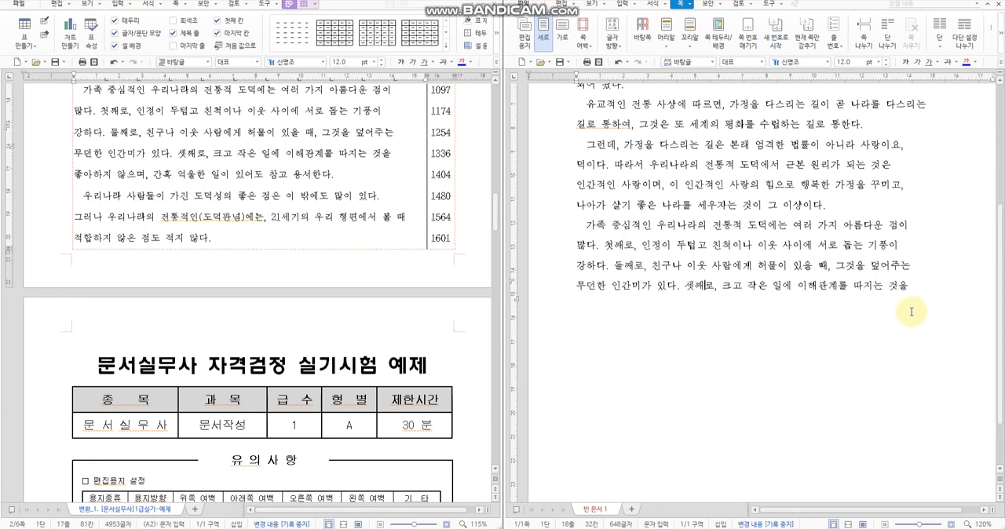
scroll(915, 314, up, 3)
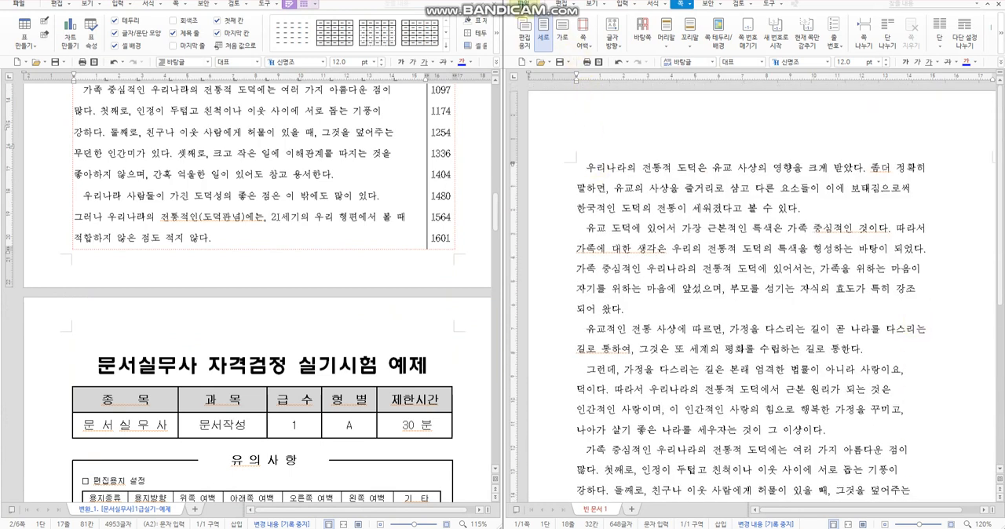
Step: Save the answer document to the Desktop in hwp format, with the examinee number, type letter A and the examinee's name as file name
click(524, 4)
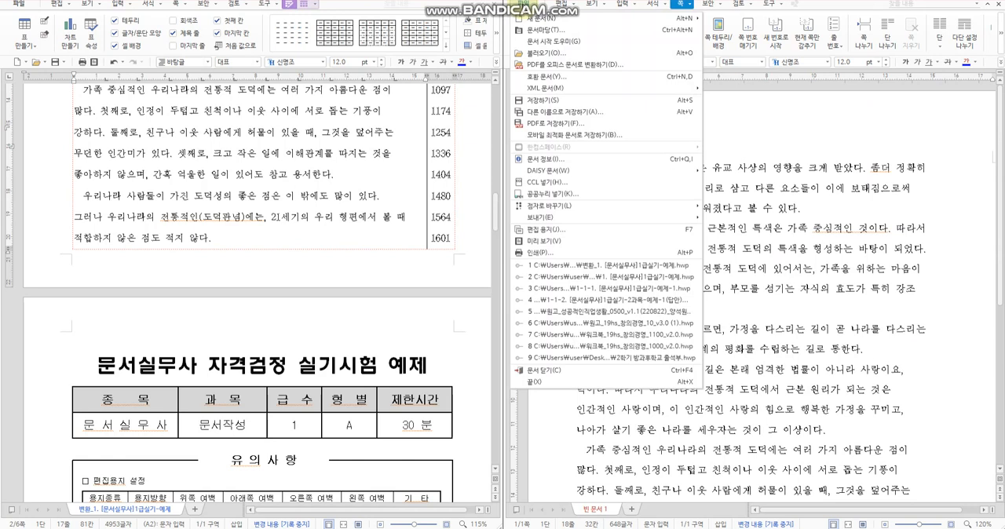
click(561, 102)
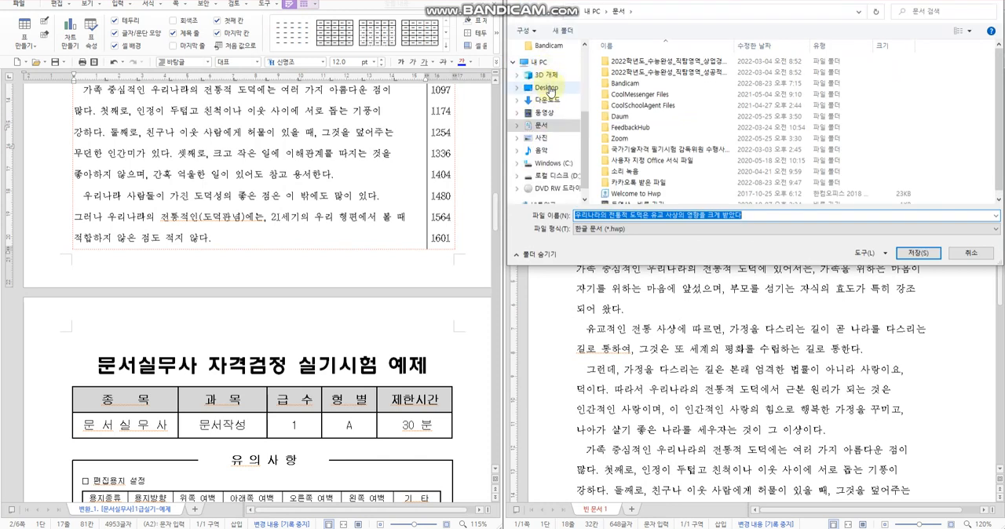
click(547, 87)
click(702, 216)
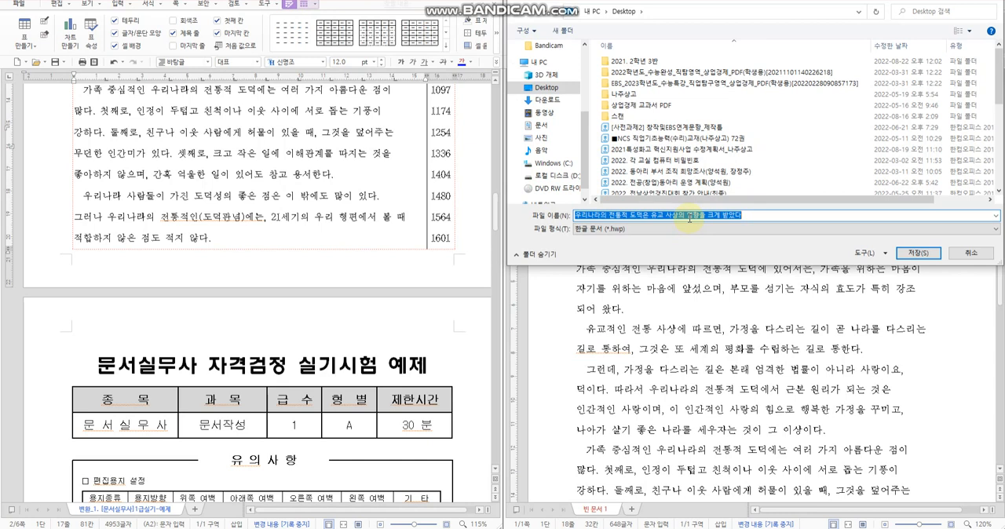
text(1)
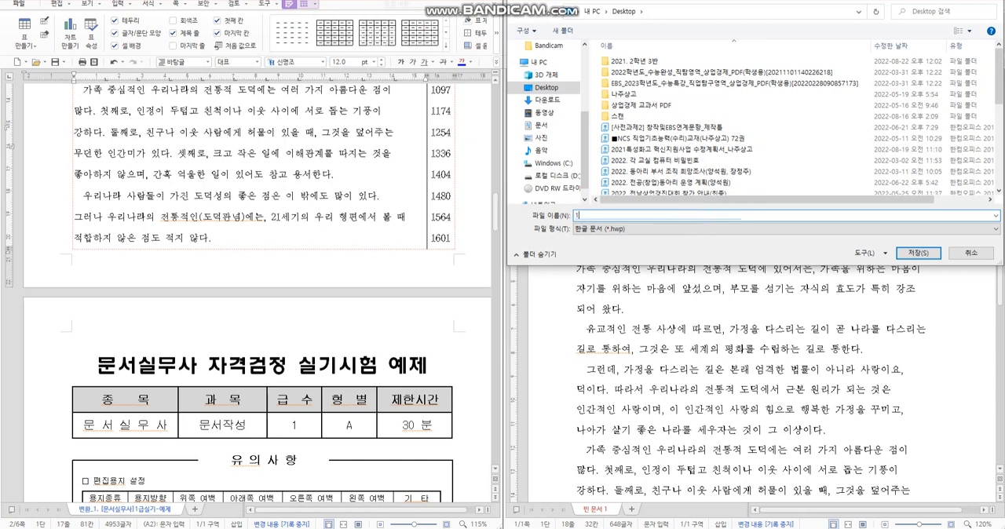
text(234567)
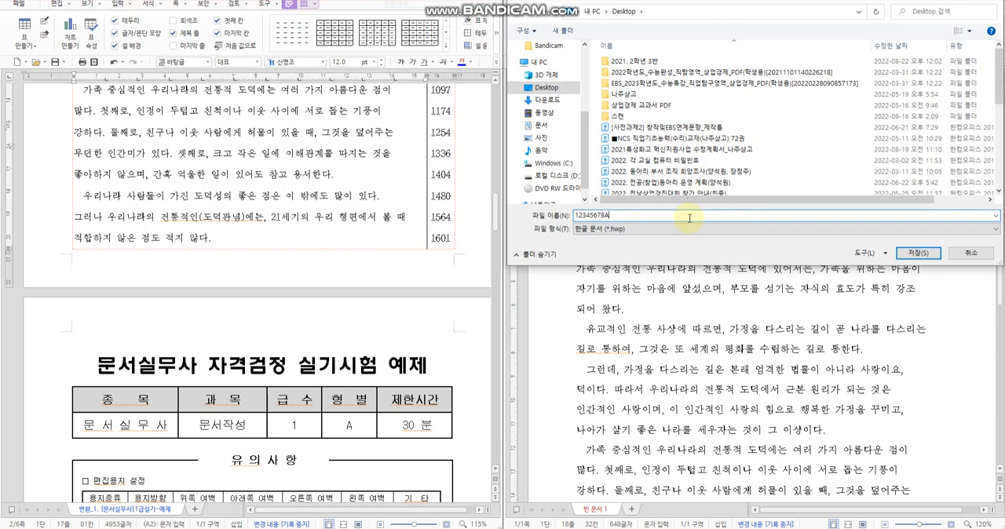
text(8)
text(A)
text(gh)
text(drlf)
key(Return)
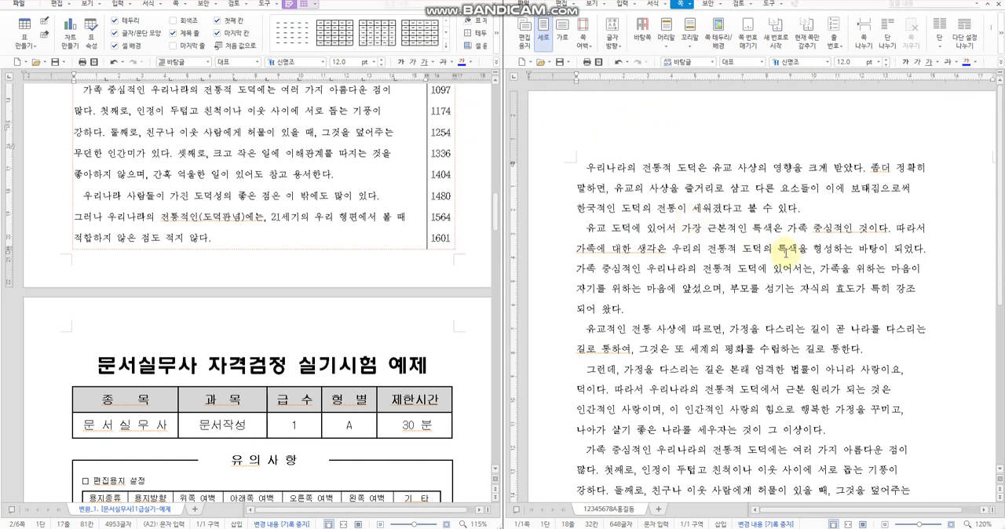
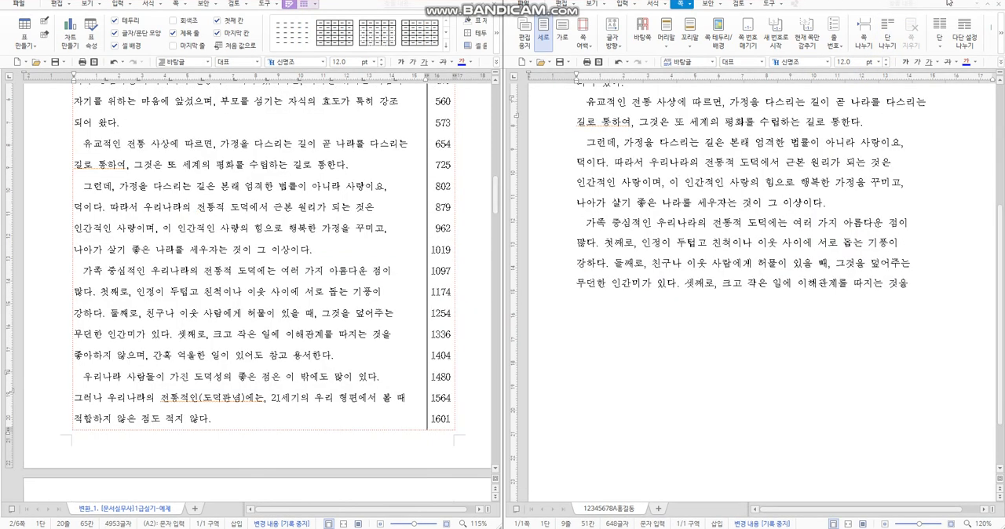
Step: Add the line "좋아하지 않으며, 간혹 억울한 일이 있어도 참고 용서한다." below the last line of the answer document
click(921, 288)
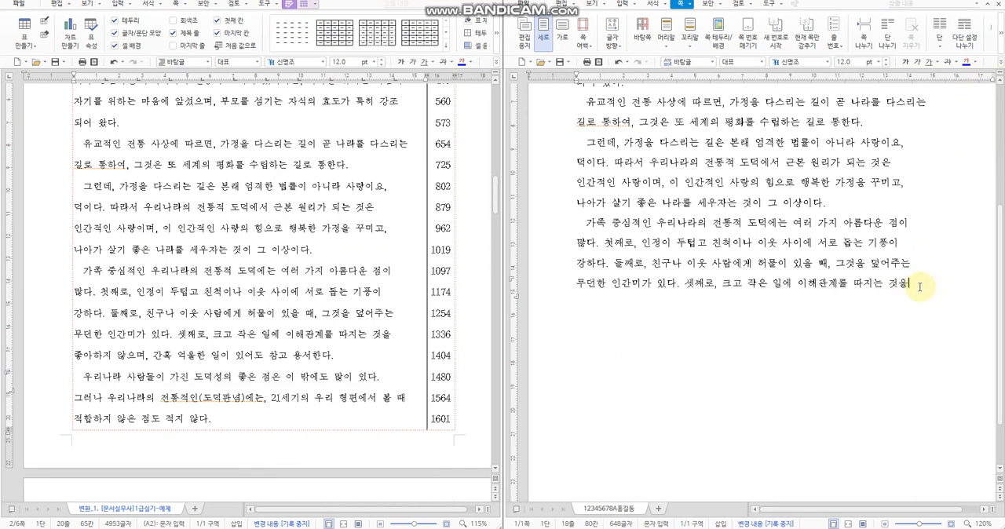
key(Return)
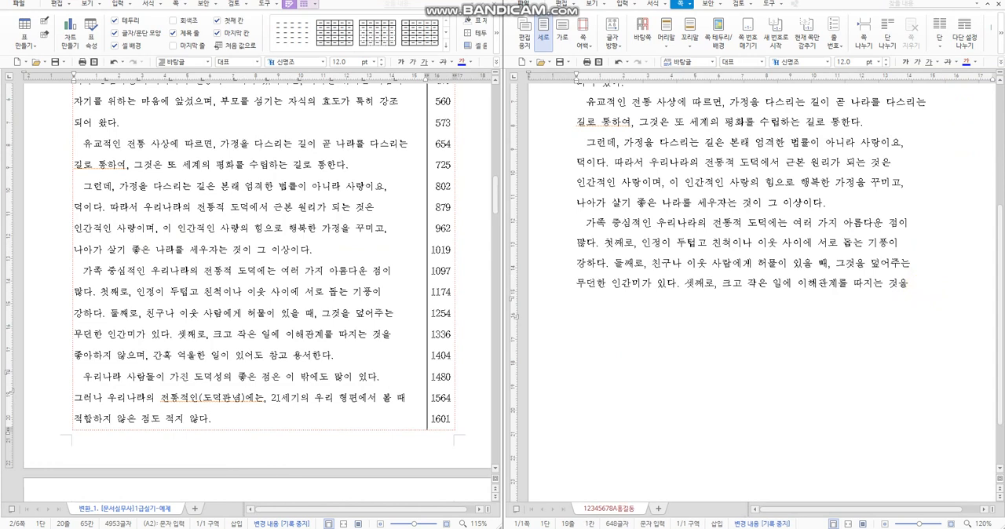
text(좋아하지 않)
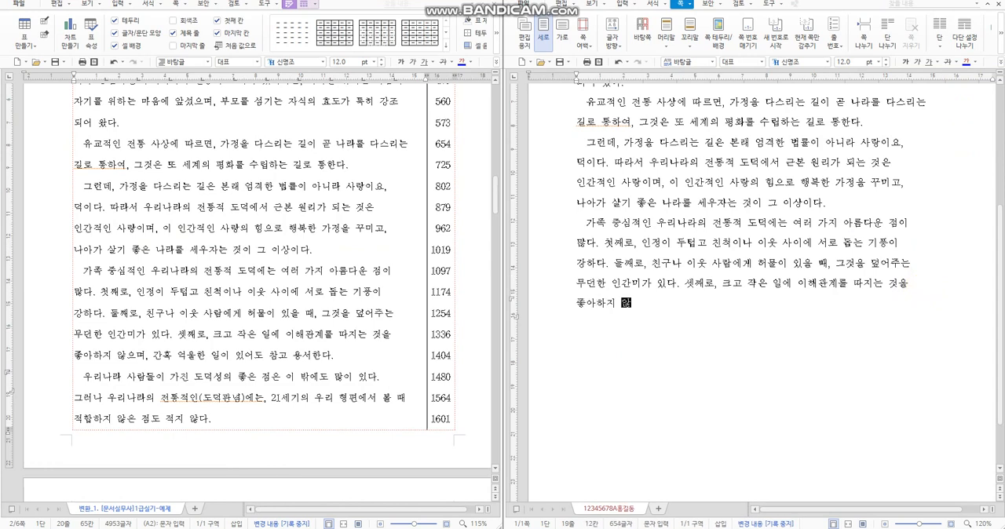
text(으며, 간혹 억울한 일이 있)
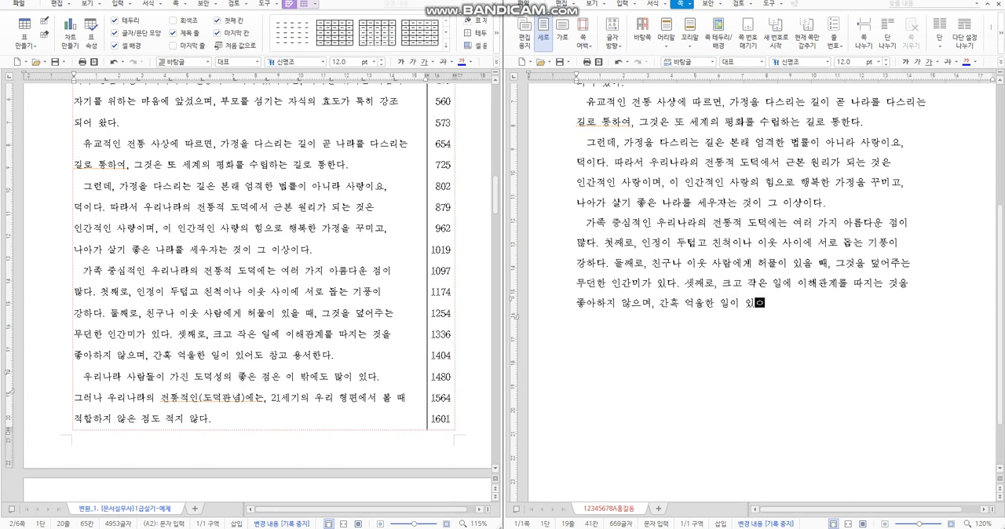
text(어도 참고 용서한다.)
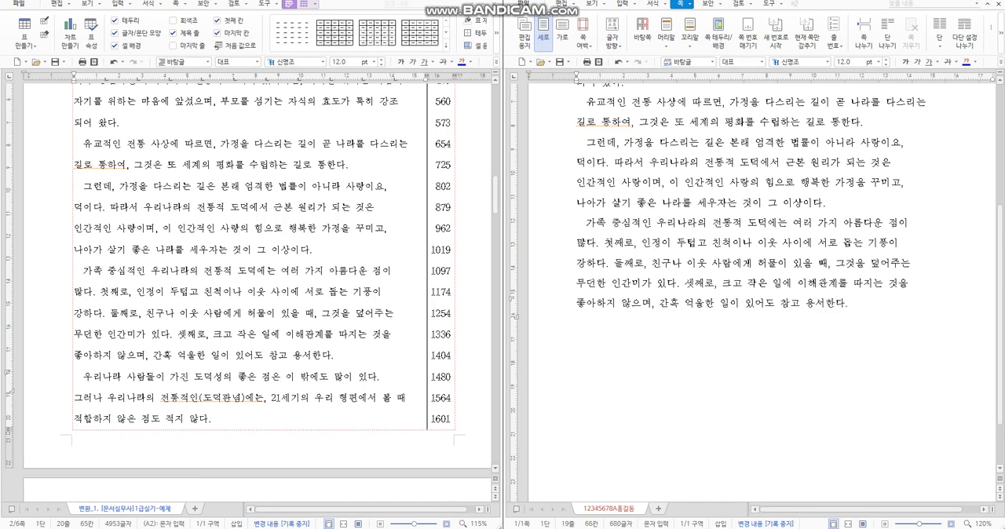
Step: Start an indented new paragraph reading "우리나라 사람들이 가진 도덕성의 좋은 점은 이 밖에도 많이 있다."
key(Return)
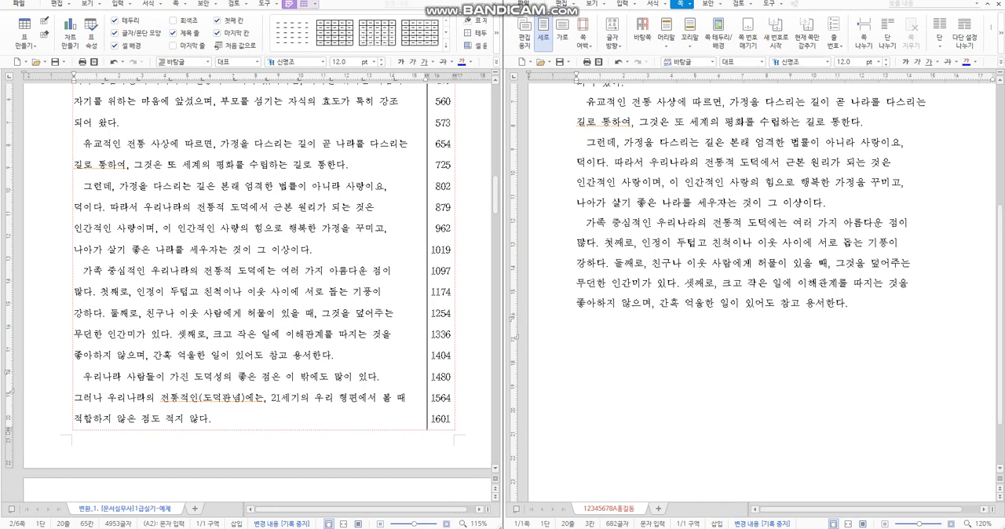
text(우리나라 사람들이 가진)
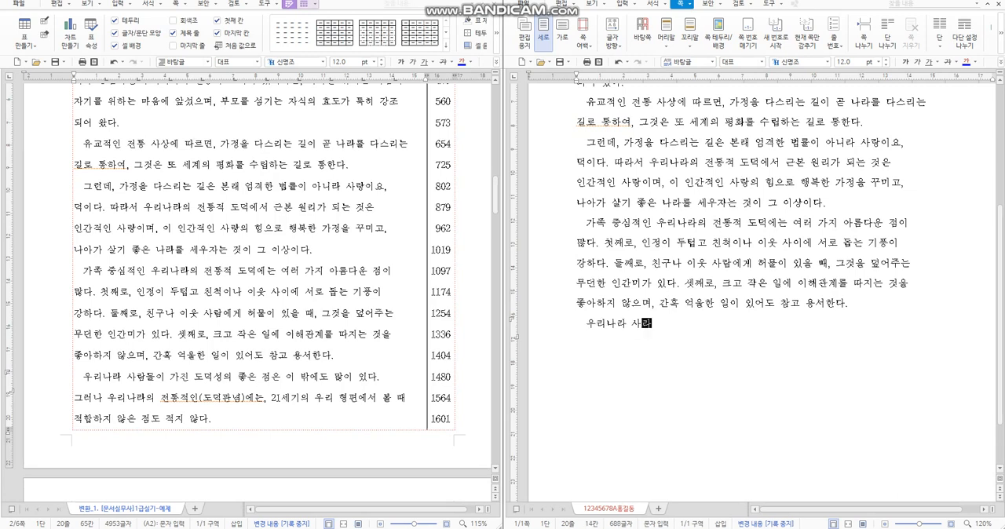
text( 도덕성의)
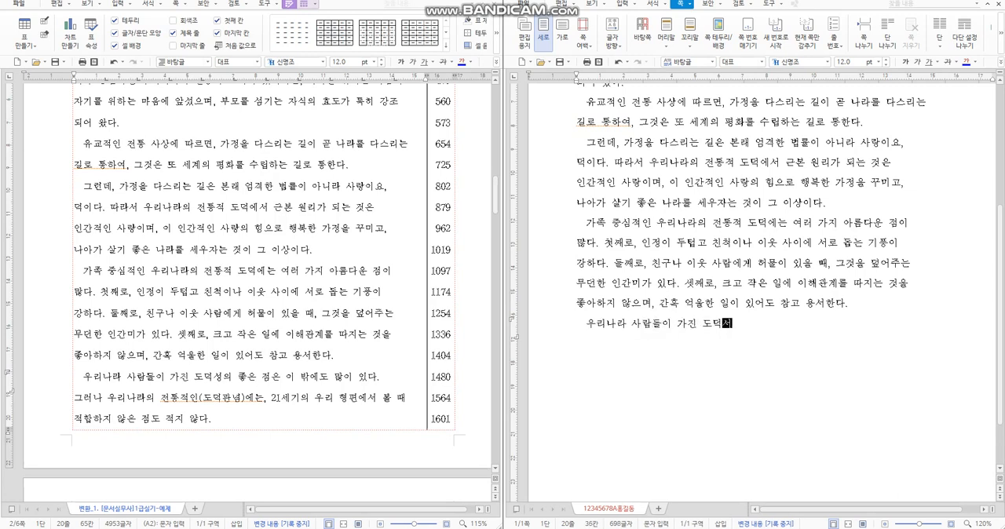
text( 좋은 점은 ㅇ이밖)
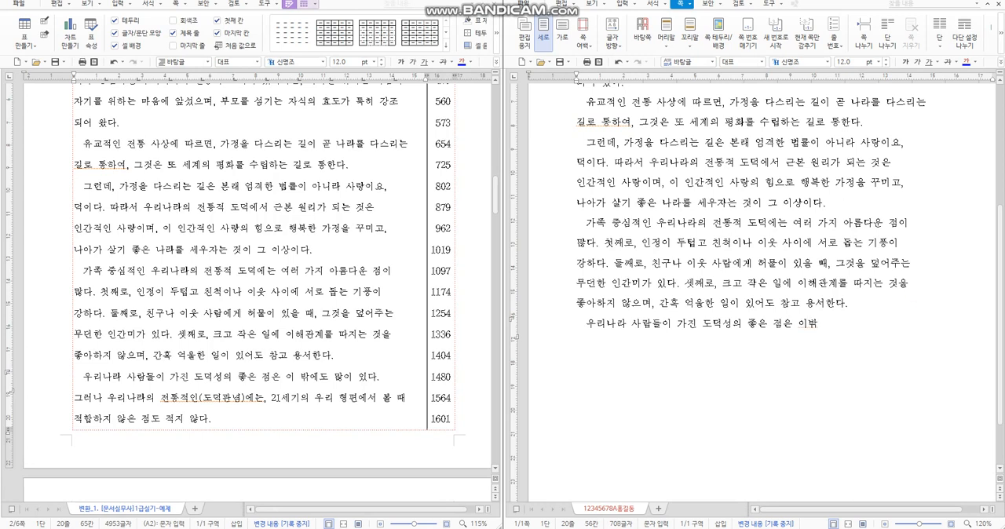
text(에도 많이 있다.)
Step: Write the next line, "그러나 우리나라의 전통적인(도덕관념)에는, 21세기의 우리 형편에서 볼 때"
key(Return)
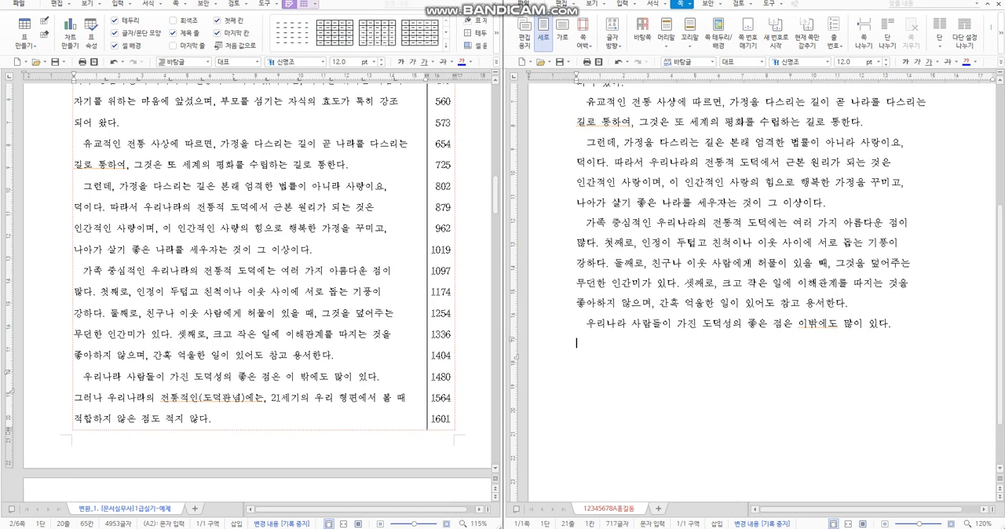
text(그러나 우리나라의 )
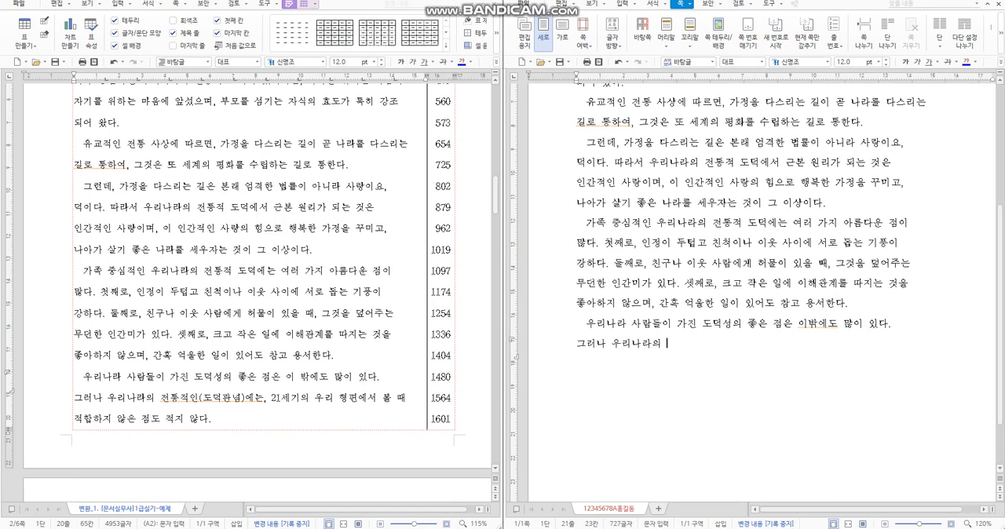
text(전통적인()
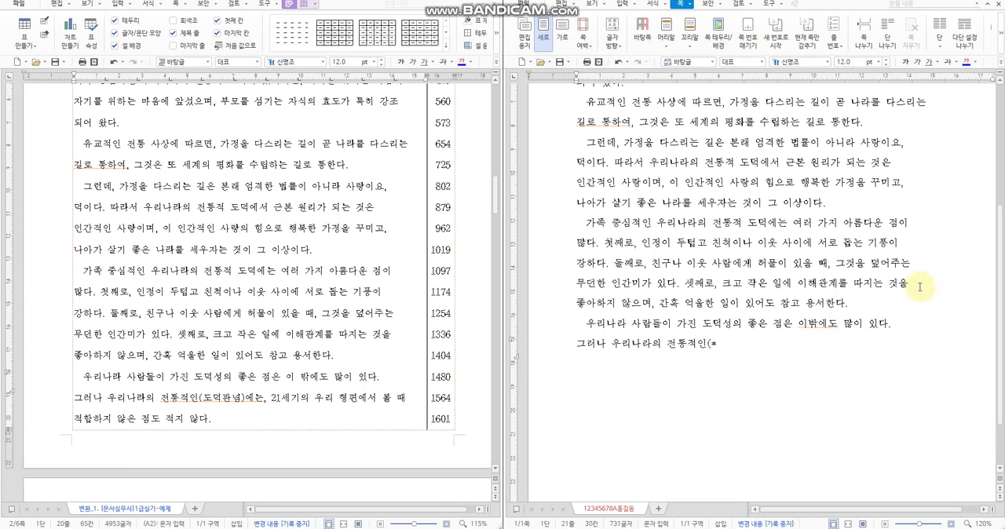
text(도덕관)
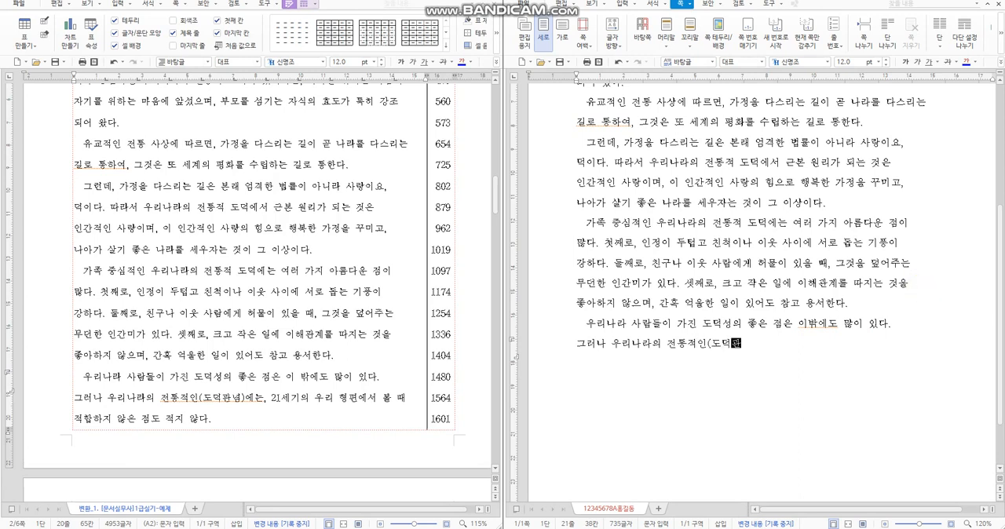
text(념)에는, 21세깅)
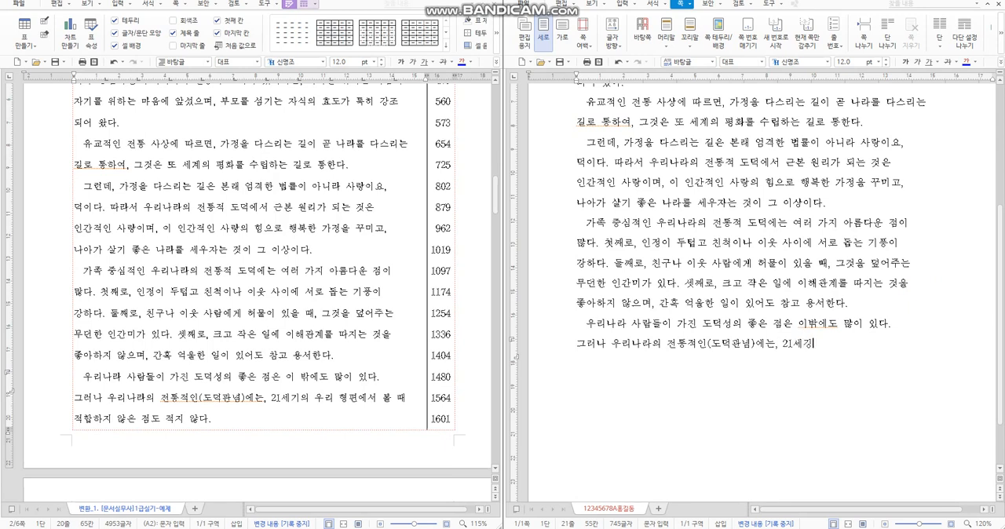
text(의 우리형편에서 볼 때 적)
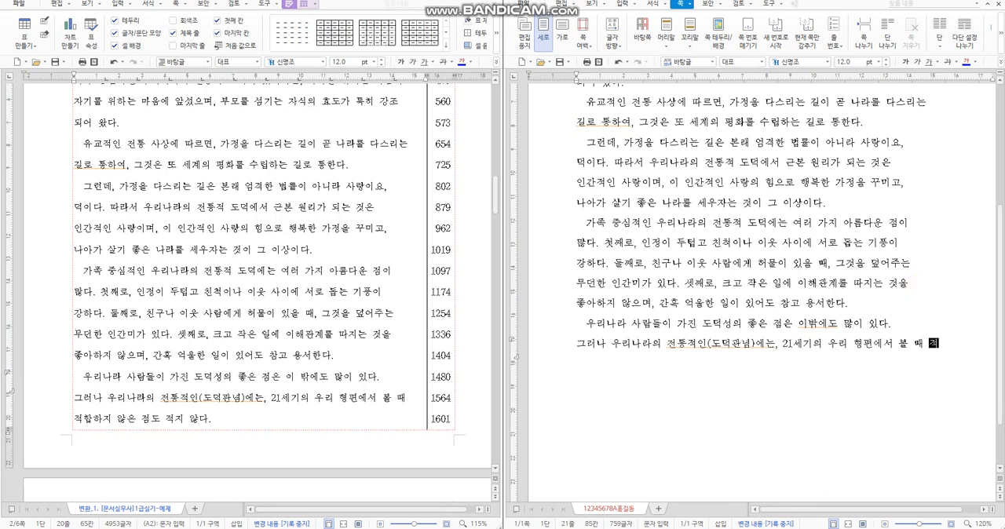
text(합하지 않은 점도 )
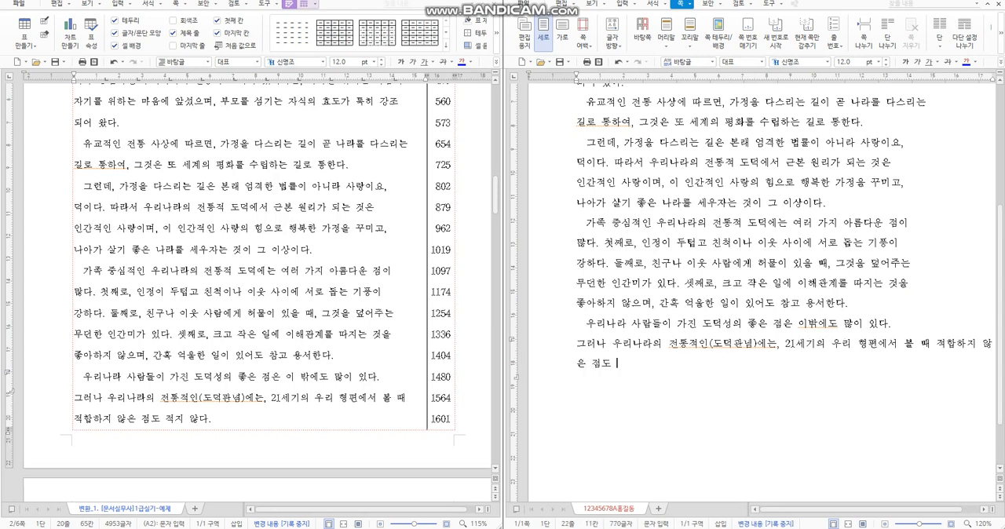
text(적지 않다.)
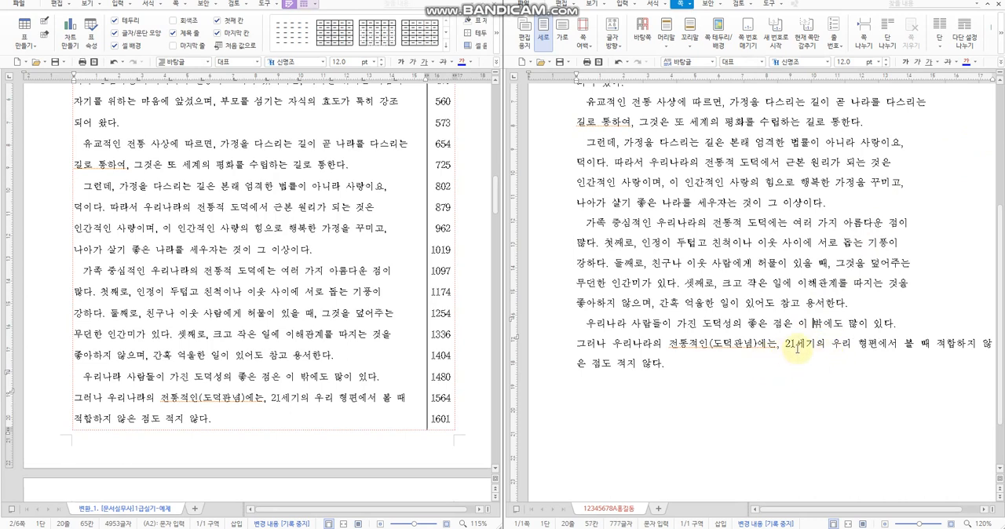
Step: Complete the passage with "적합하지 않은 점도 적지 않다." and break the line before "적합하지" as in the source
click(935, 343)
key(Return)
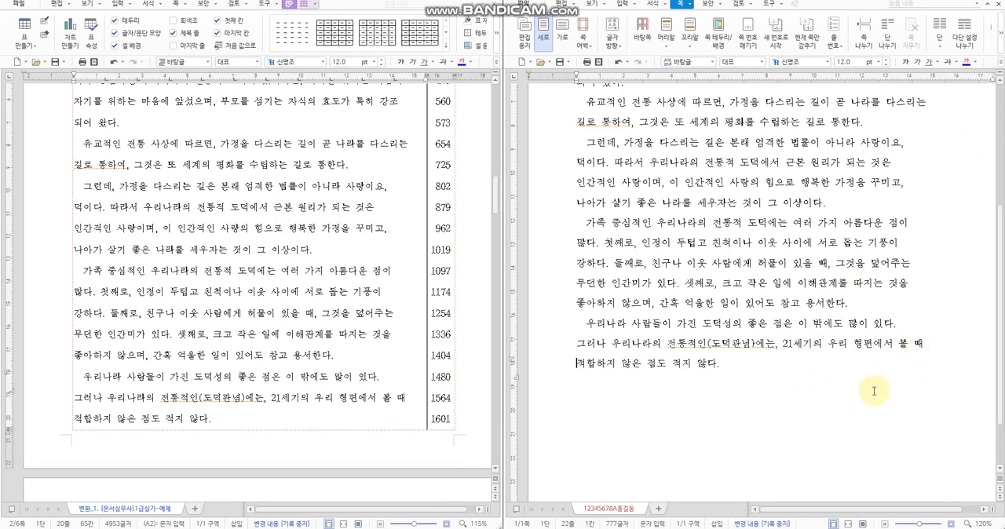
Step: Review the finished passage from its beginning and compare where its second line ends with the source document
scroll(756, 392, up, 4)
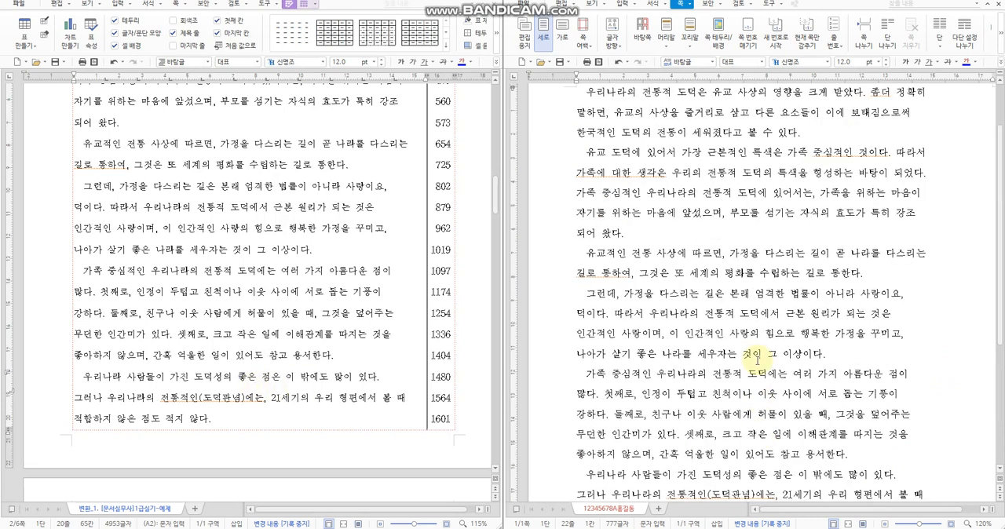
scroll(757, 361, up, 2)
scroll(757, 361, down, 1)
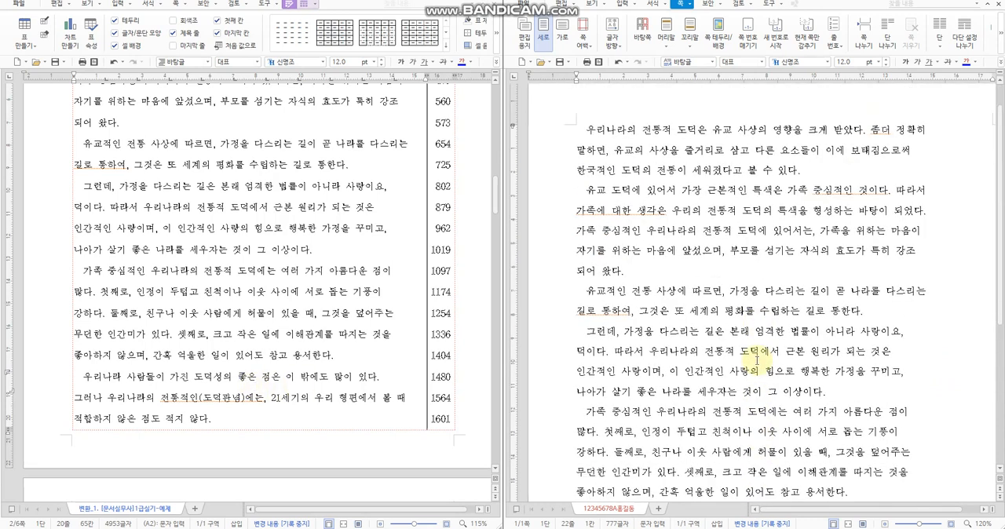
scroll(750, 347, down, 1)
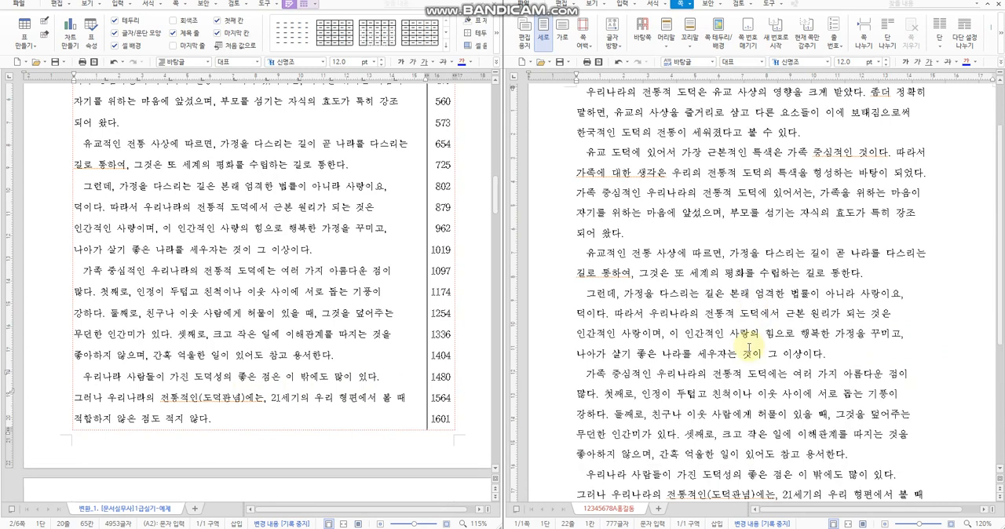
scroll(750, 347, up, 1)
scroll(153, 245, up, 4)
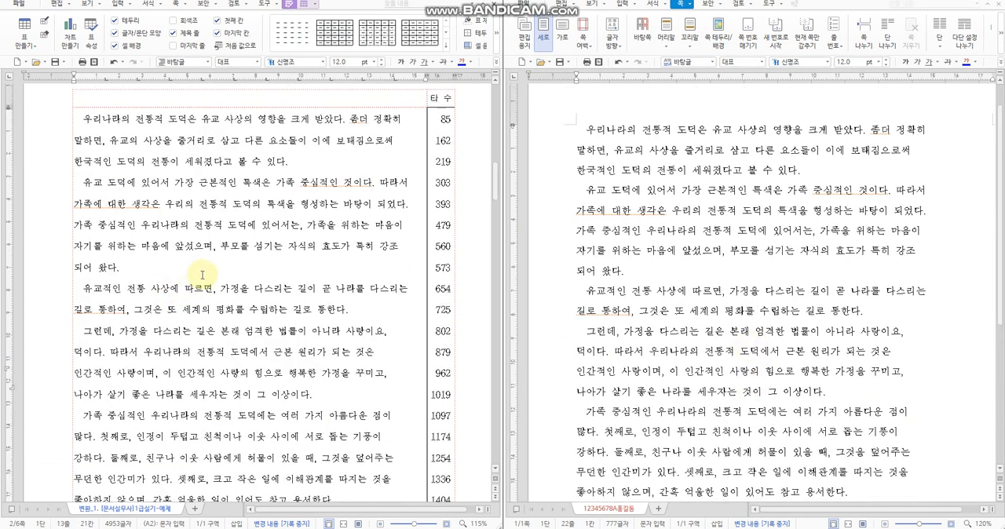
click(394, 142)
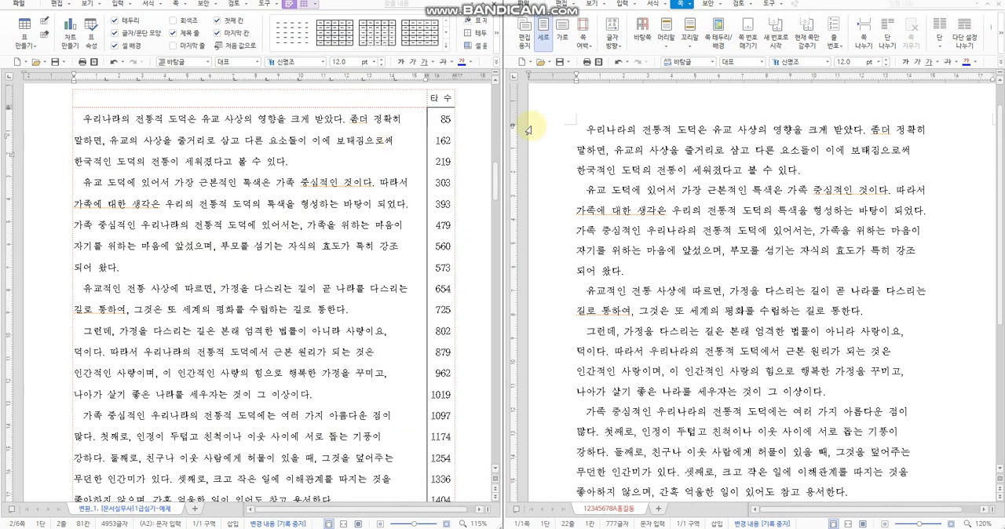
click(922, 156)
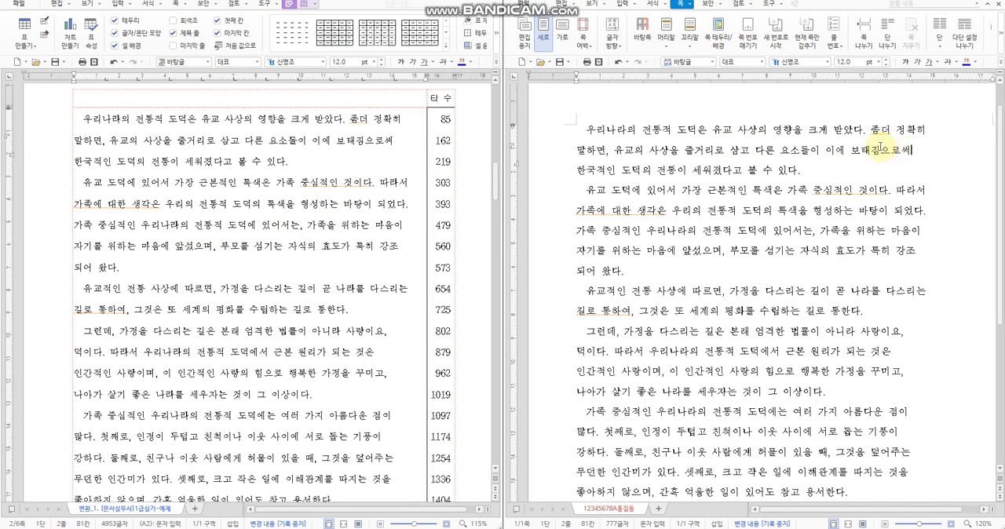
Step: Insert a page break before the passage's first line and clear the leading spaces on the blank first page
click(582, 129)
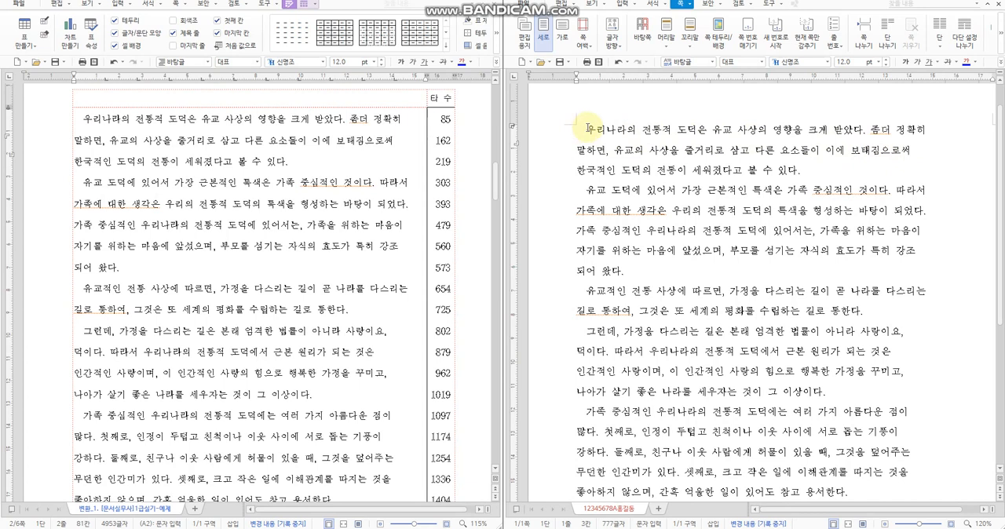
key(Return)
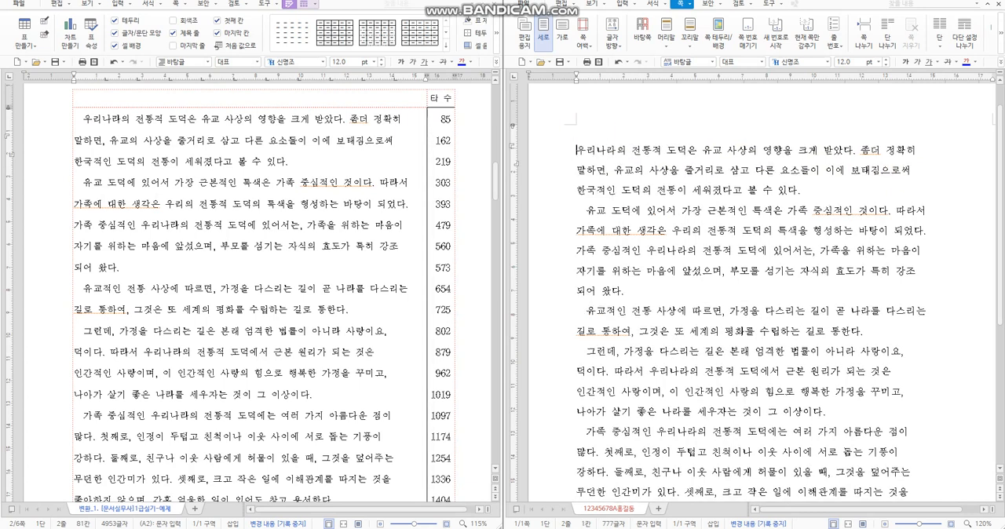
key(ctrl+Return)
click(604, 157)
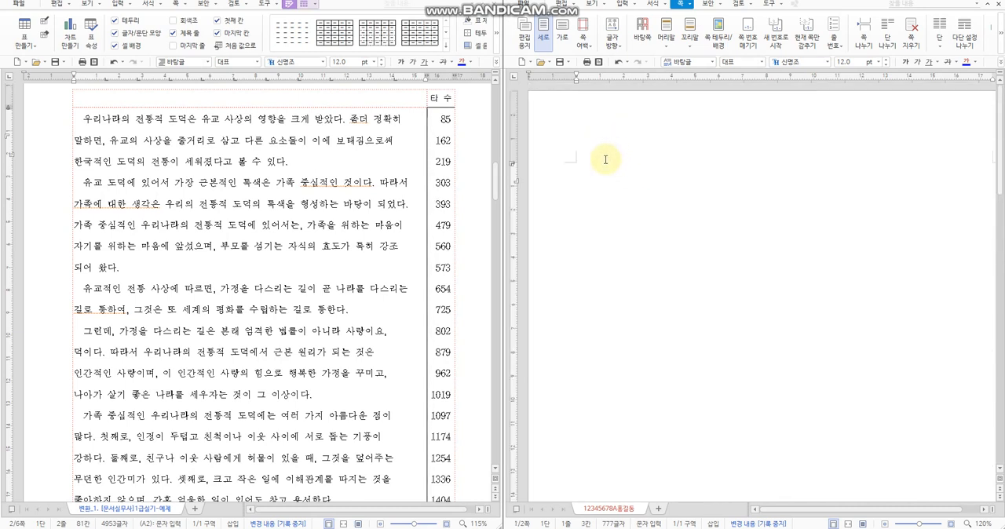
key(BackSpace)
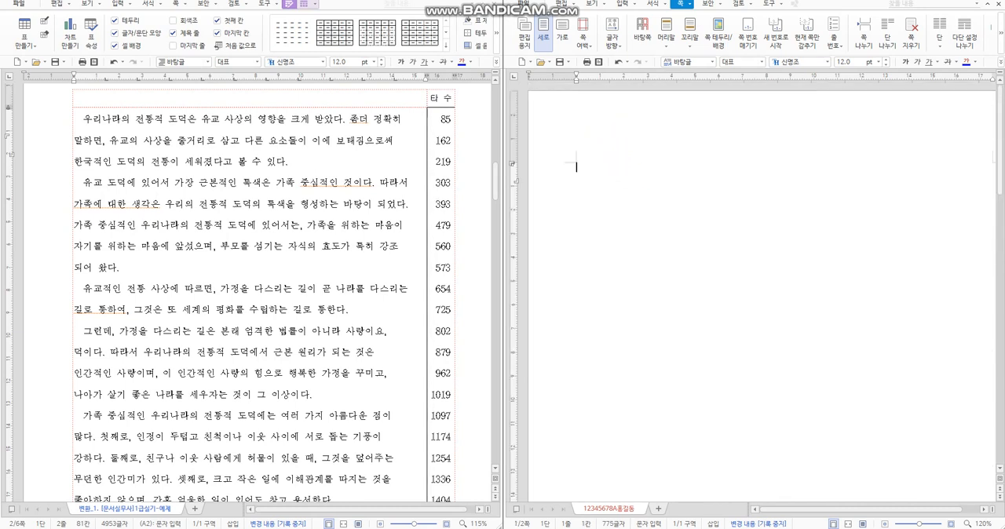
Step: On the blank first page, write the indented sentence "우리나라의 전통적인 도덕은 유교 사상의 영향을 크게 받았다.", correcting mistyped characters
text(우리나라의 전통ㅈ)
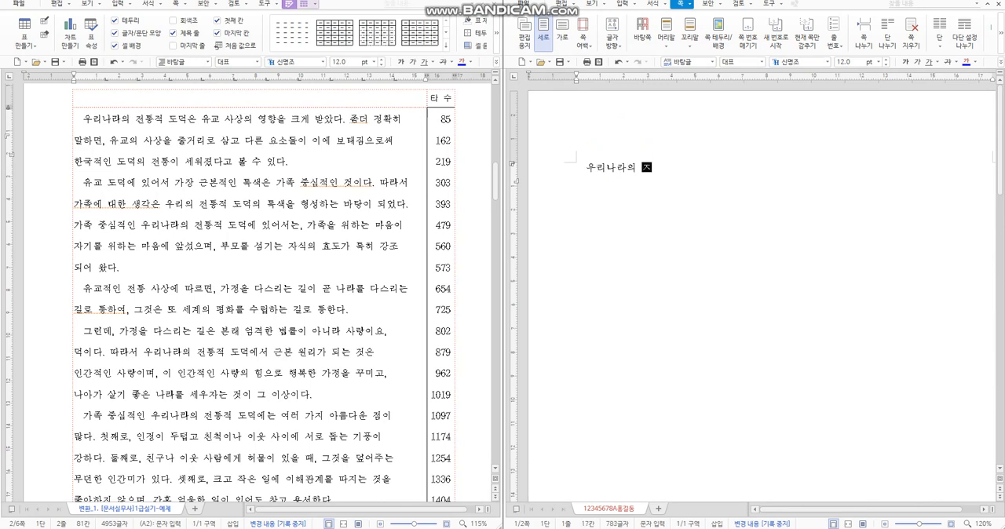
key(BackSpace)
key(BackSpace)
text(ㅇ적인 도덕은)
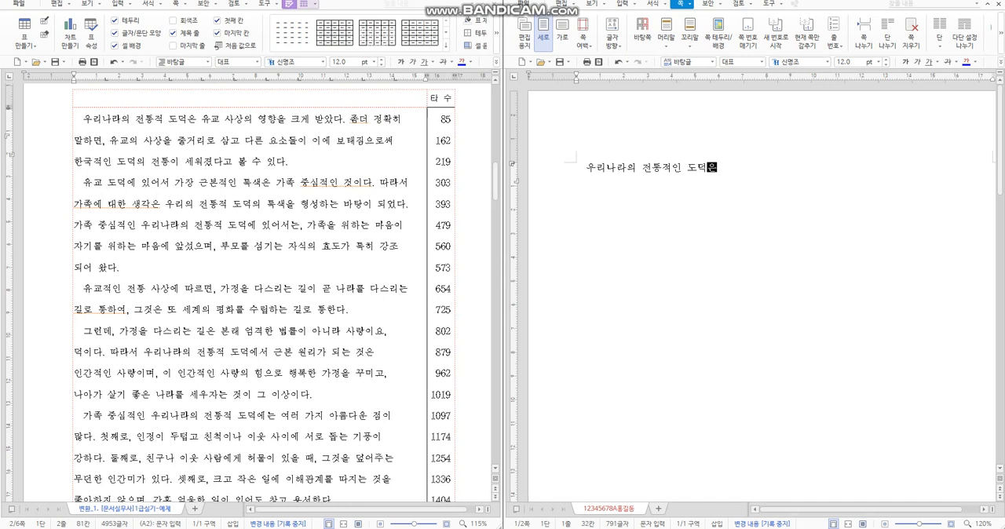
text( 유교 사상의 영향으)
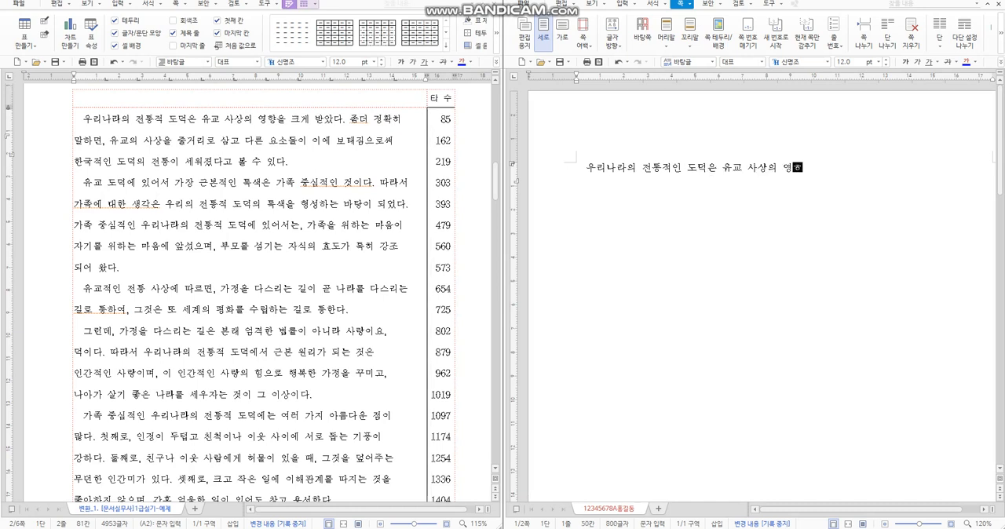
text( 를)
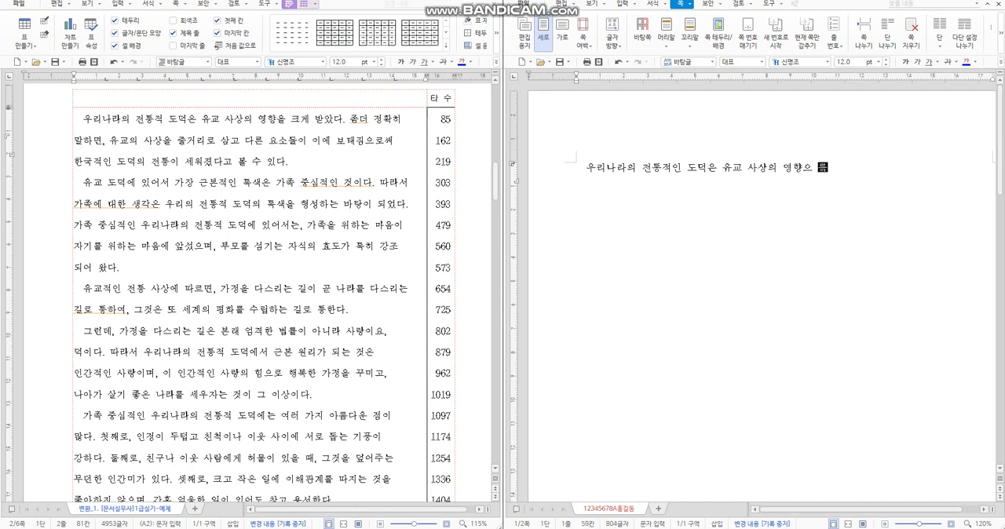
key(BackSpace)
key(BackSpace)
key(BackSpace)
text(을 크게 받았다. )
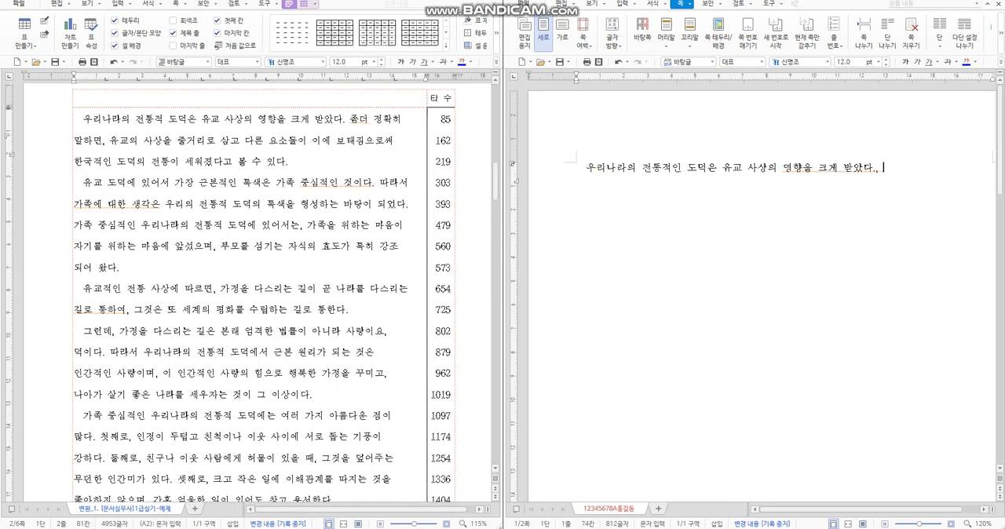
text( 좀더 정확히 말하면, )
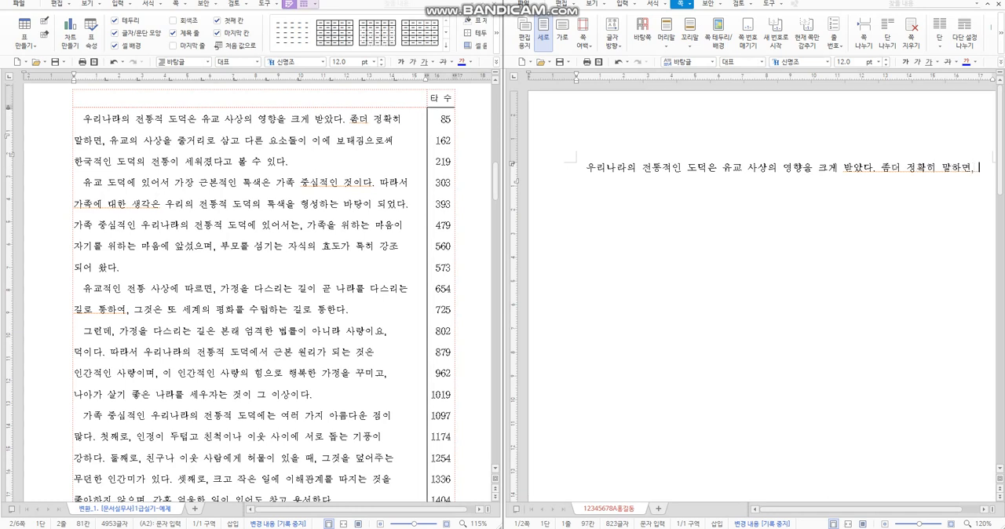
text(유교)
text(의 사)
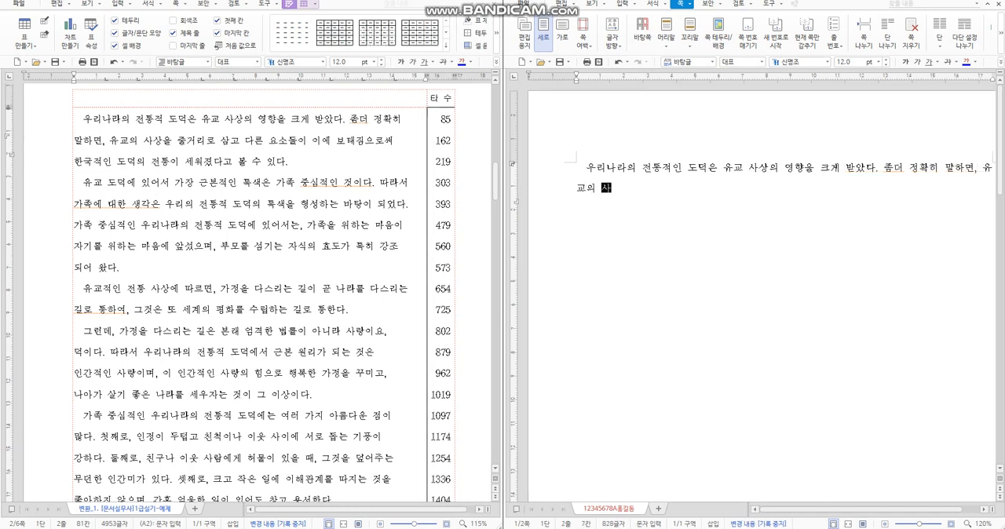
text(상을 ㅈ)
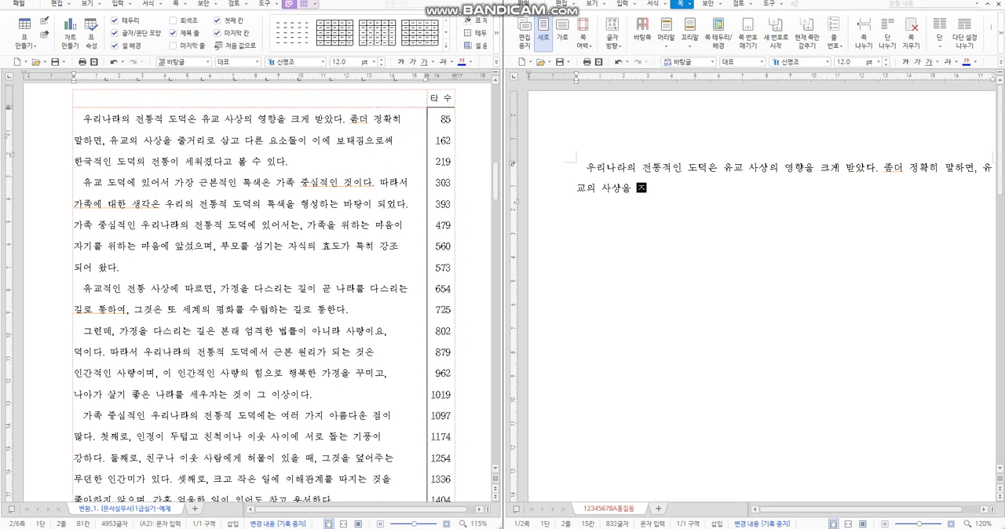
text(중거리로 삼고 다른 요소들이 이에 )
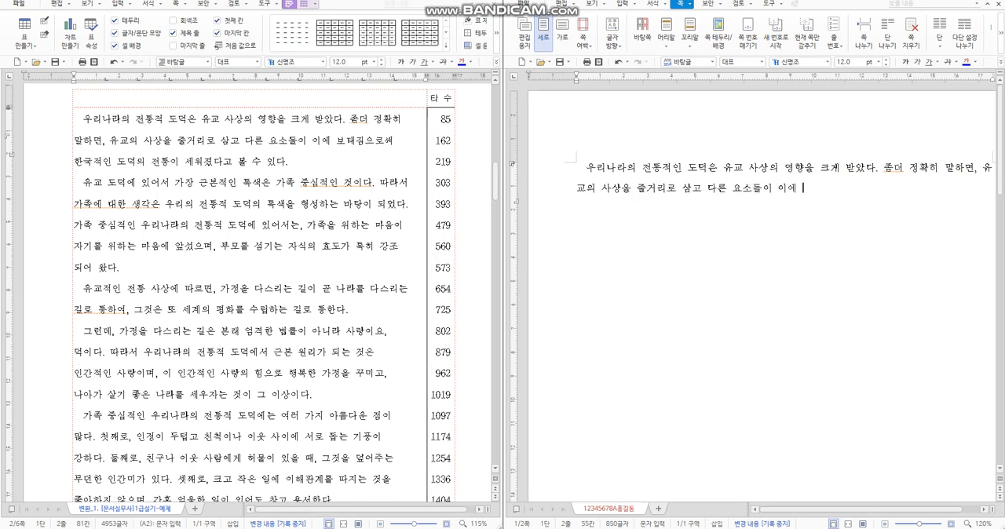
text(보태짐으로써 한국적인 )
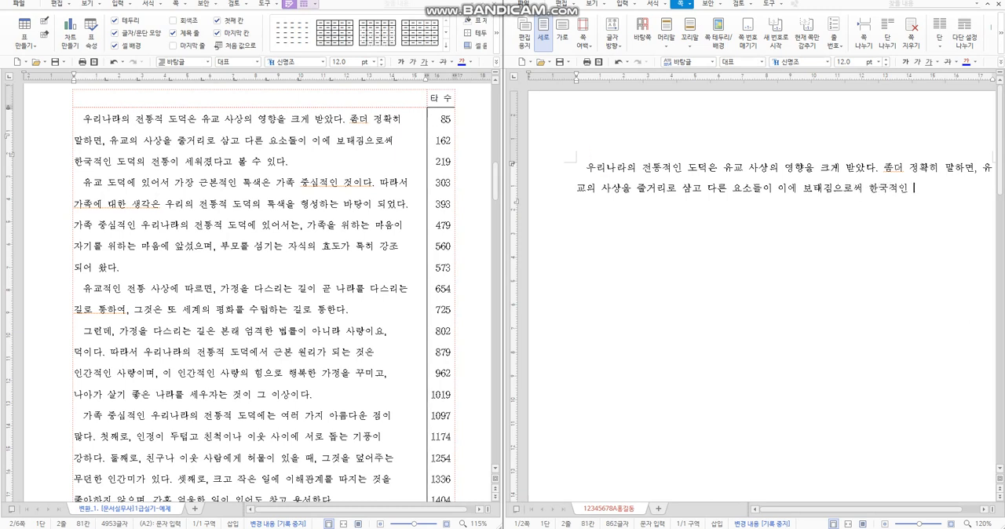
text(도덕의 저통이 세워졌다고 볼)
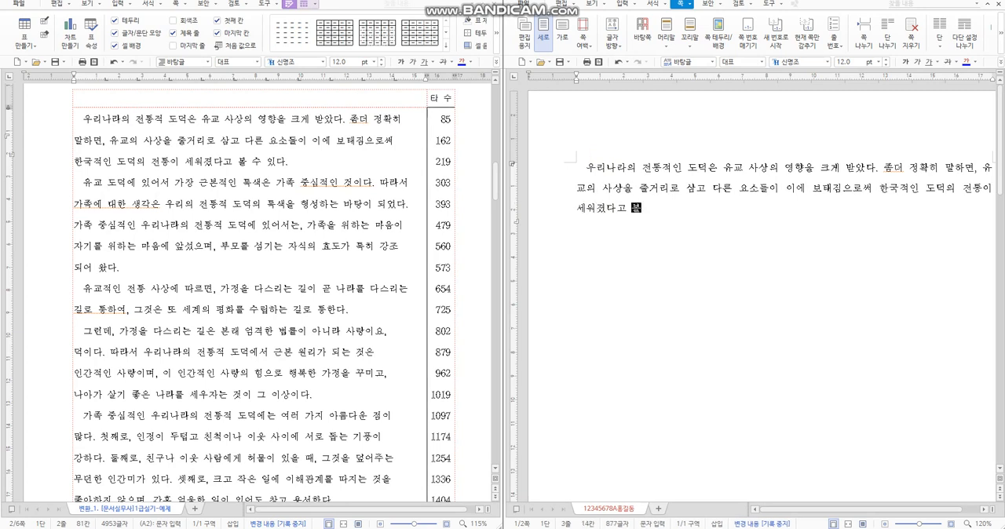
text( 수 있다. 유교 도덕에 )
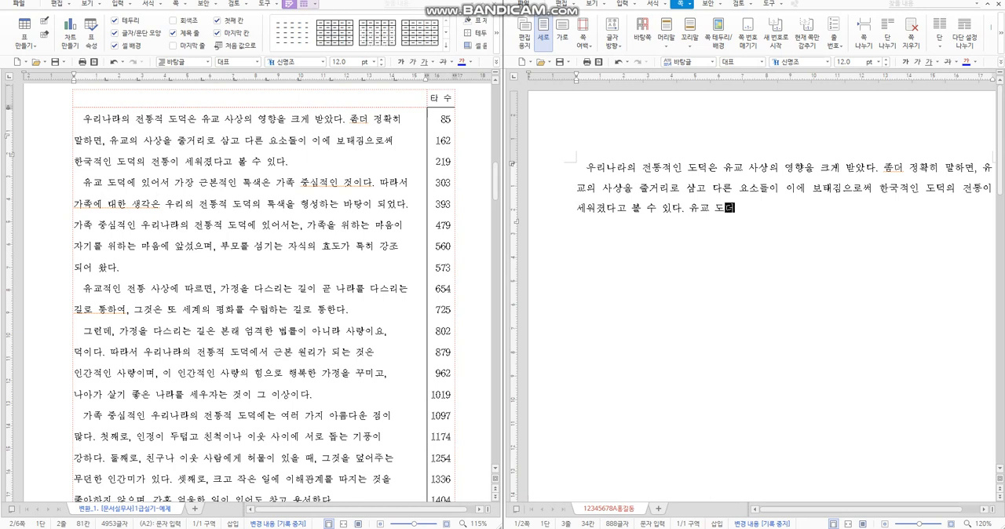
text(있어서 가장 근본적인 특)
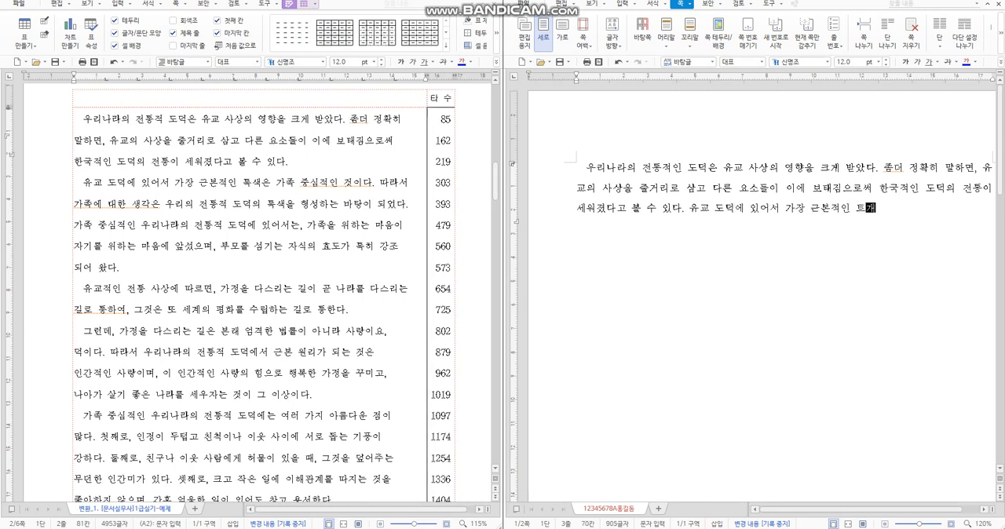
text(색은 가족)
text( 중심적ㅇ)
text( 것)
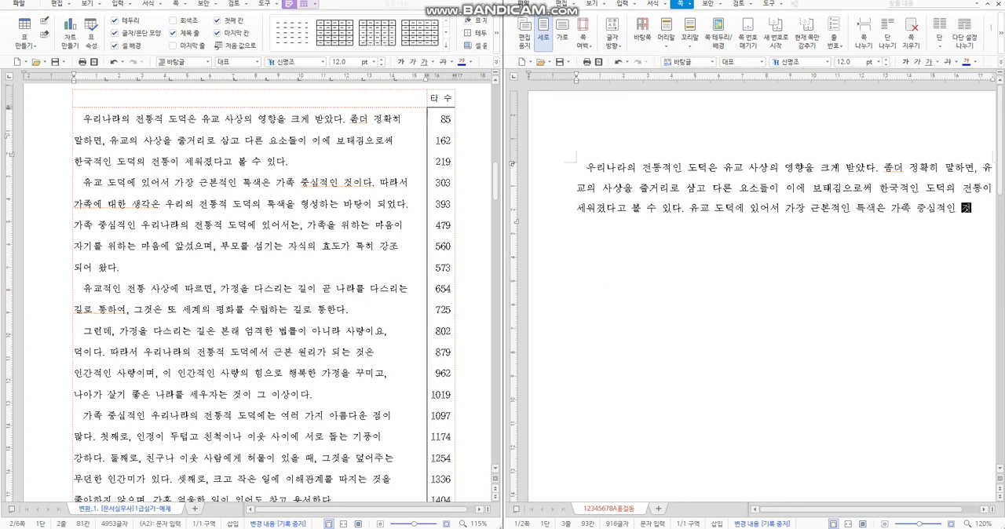
text(이다. 따랏)
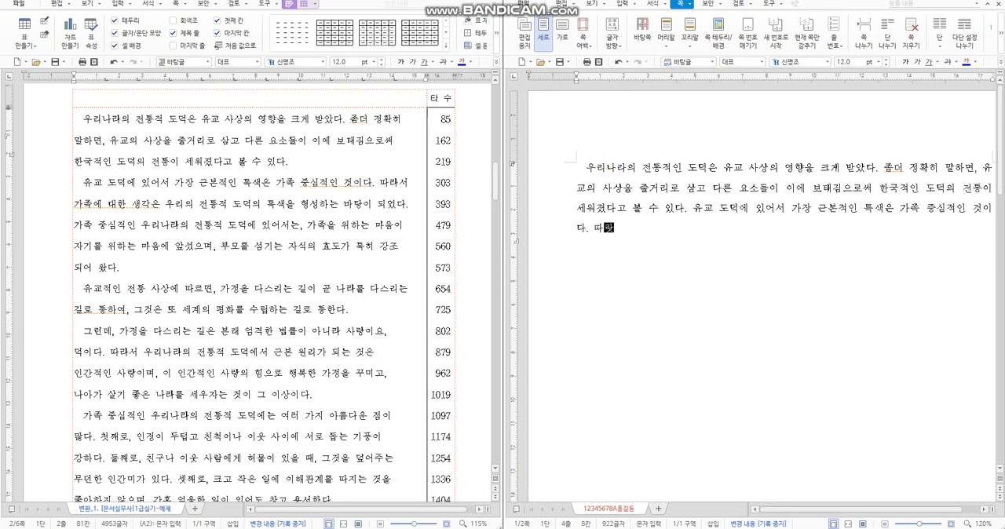
text(서 가족에 대한 생ㄱ)
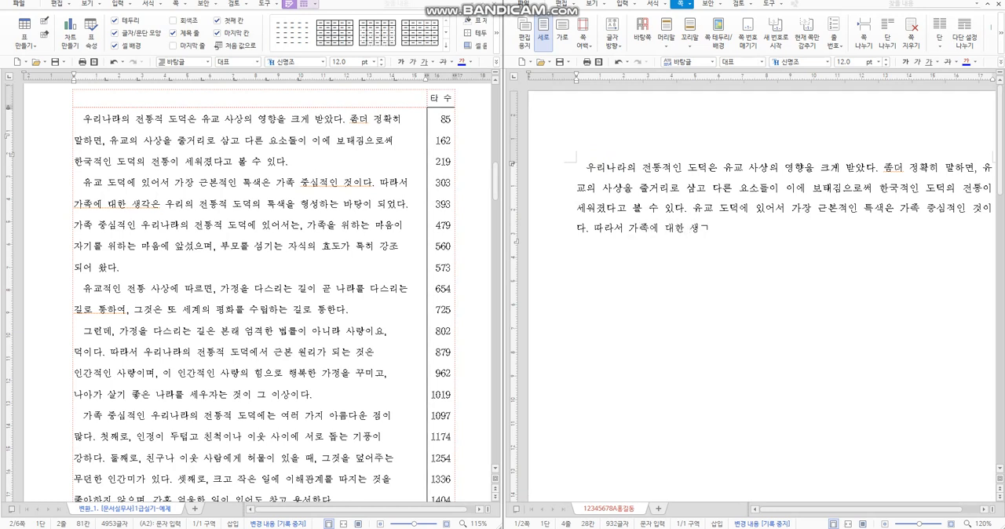
text(각은 우리의 전통적ㅇ)
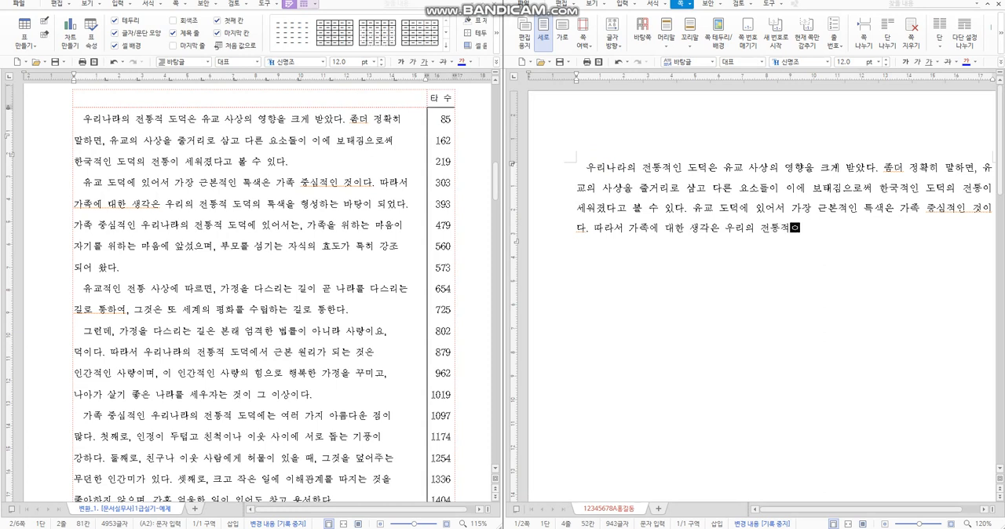
Step: Write the rest of the sentence "따라서 가족에 대한 생각은 우리의 전통적 도덕의 특색을 형성하는 바탕이 되었다."
key(BackSpace)
text(도덕의 ㅌ)
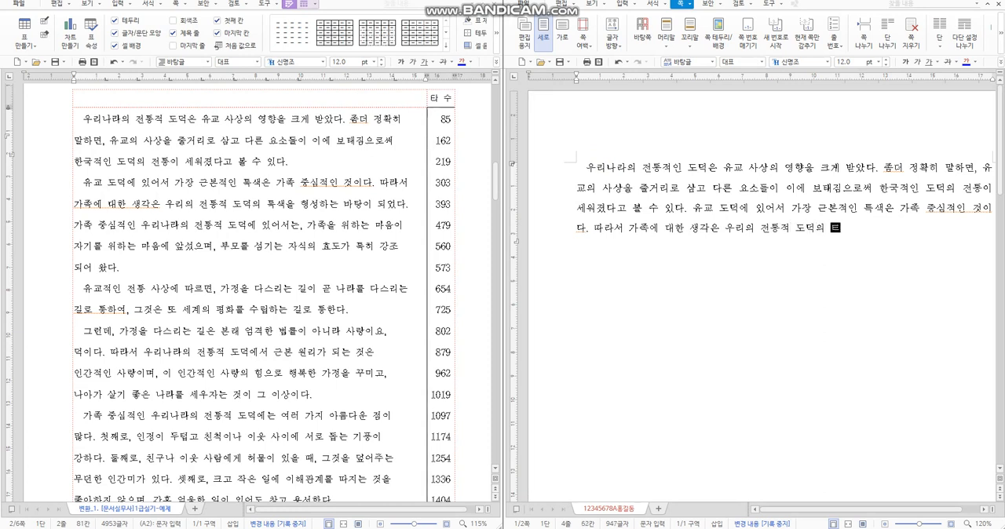
text(특서ㄱ을 형성하는 바탕이 )
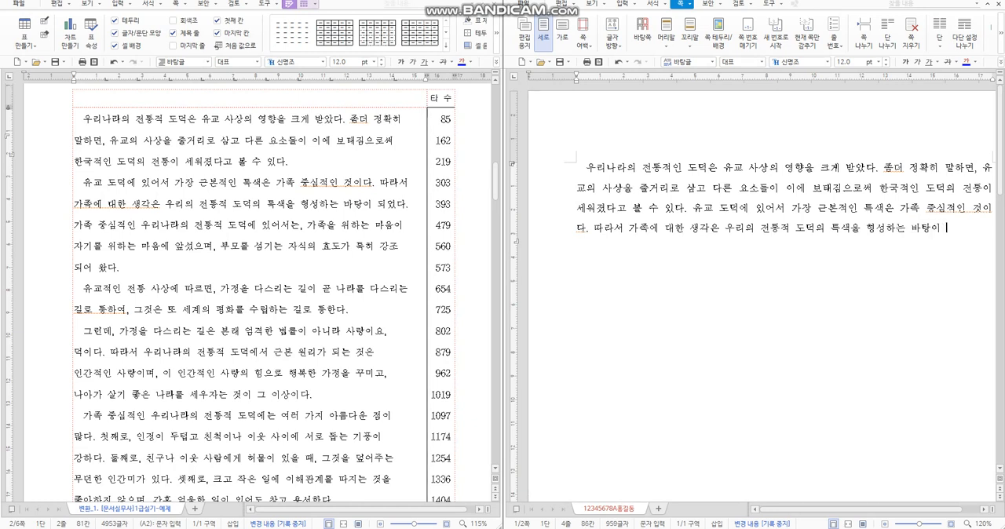
text(되어ㅆ다.)
text( 가족 중ㅈ)
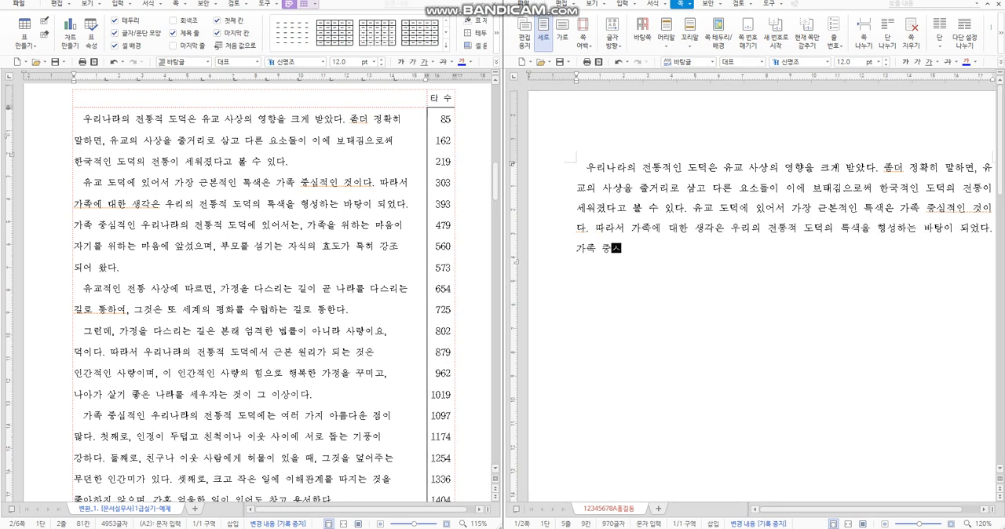
text(ㅣㅁ적인 우리나라의 전)
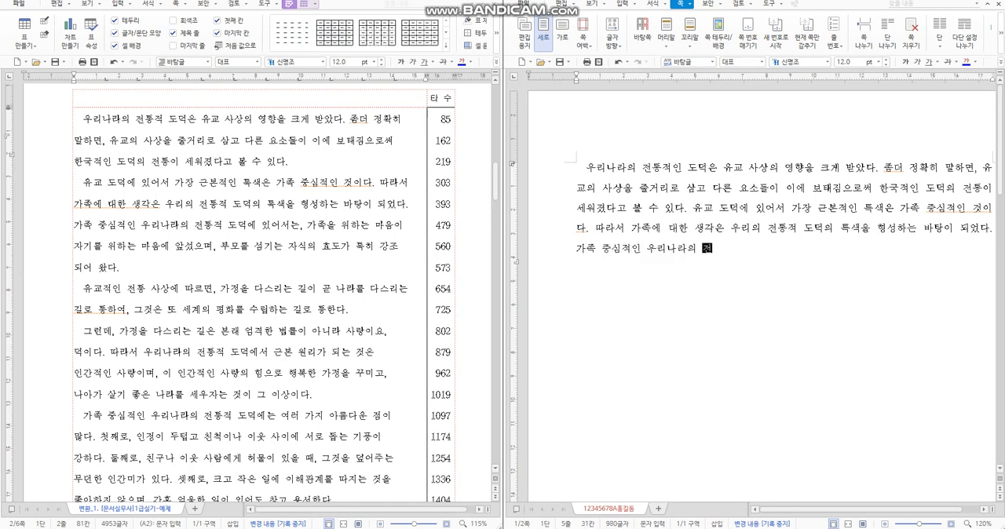
text(통적 도덕에 있)
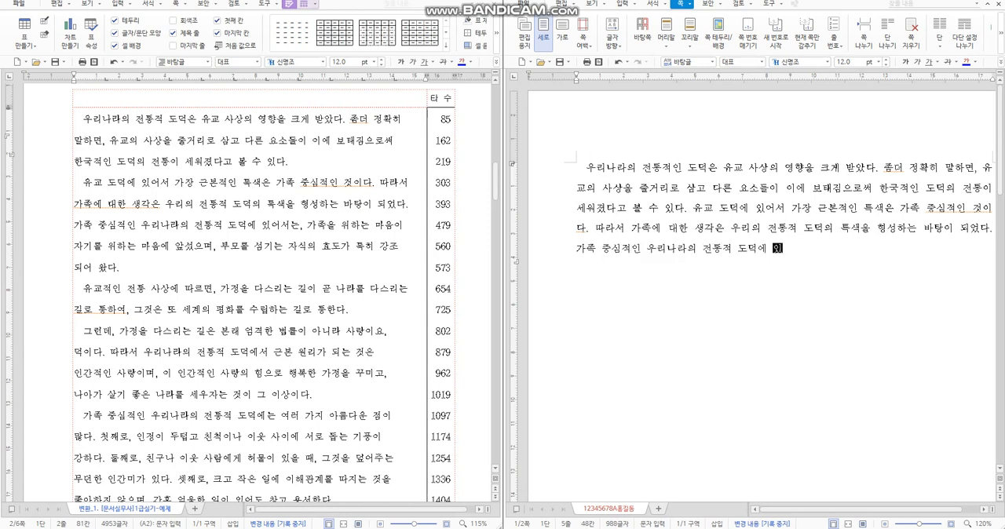
text(어서는,m)
text(rkwhr)
text(가족을 위하는 )
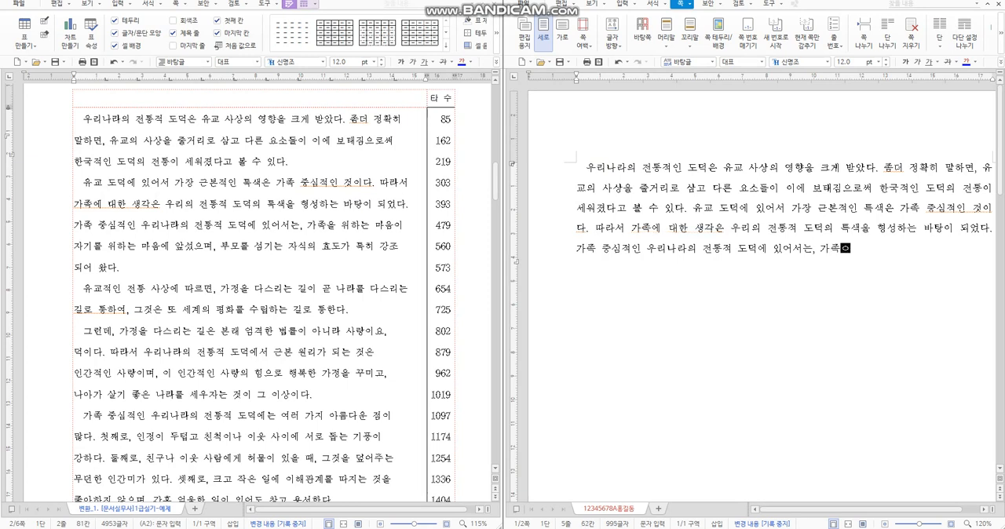
text(마음이 자기)
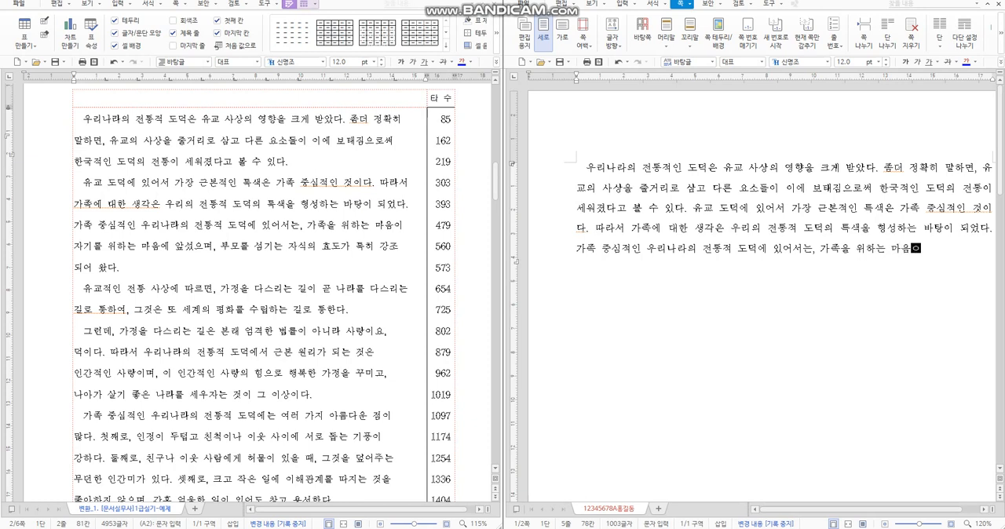
text(를 위하는 마음에 )
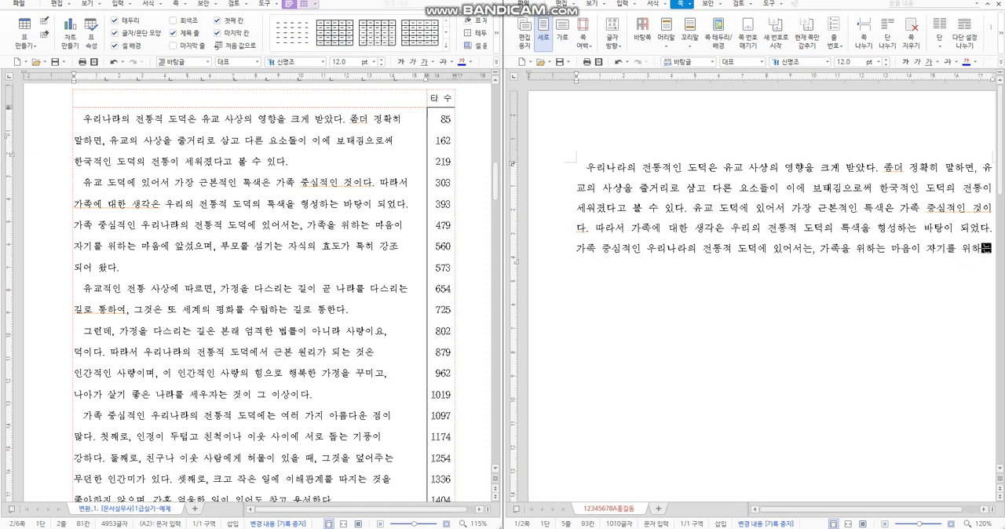
text(앞섰으며, ㅂ)
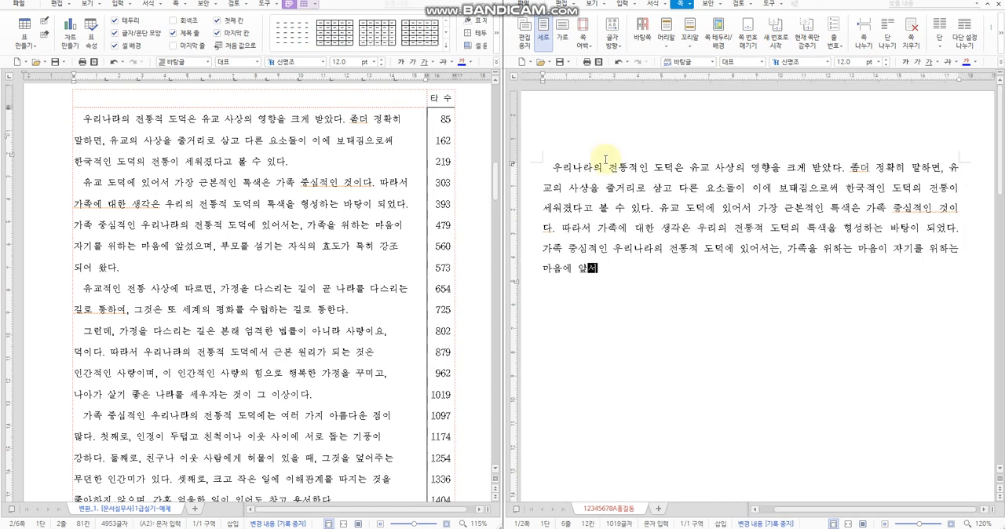
text(부모를 )
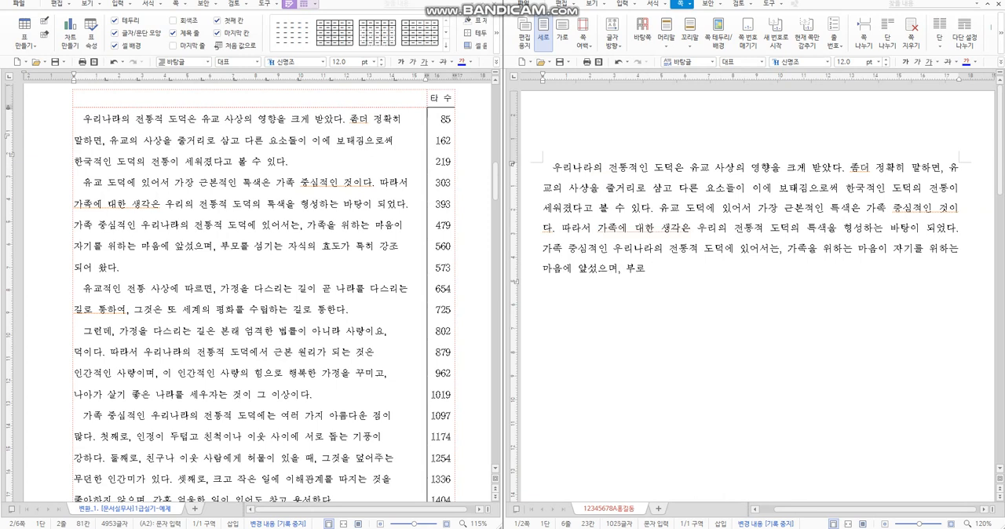
text(섬기는 자식의 효도가 특)
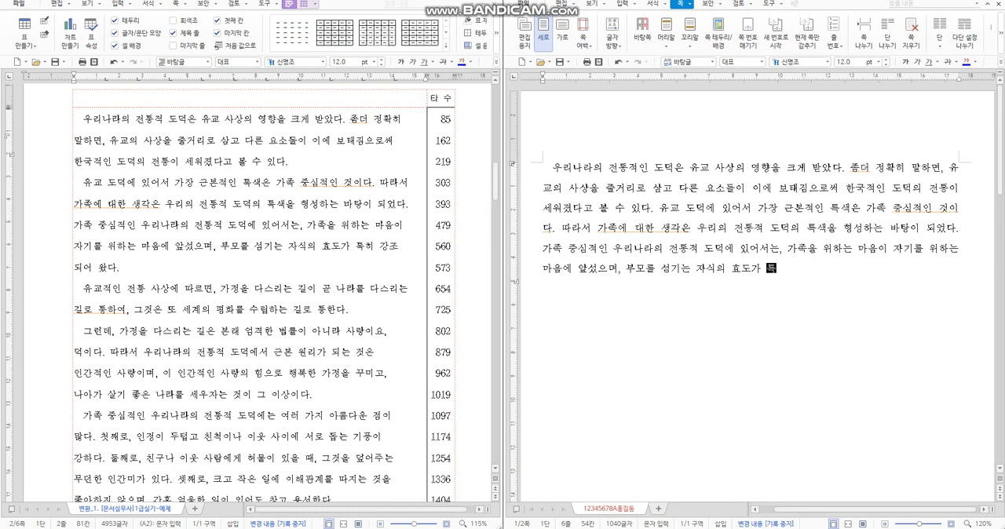
text(히 강조되어 어)
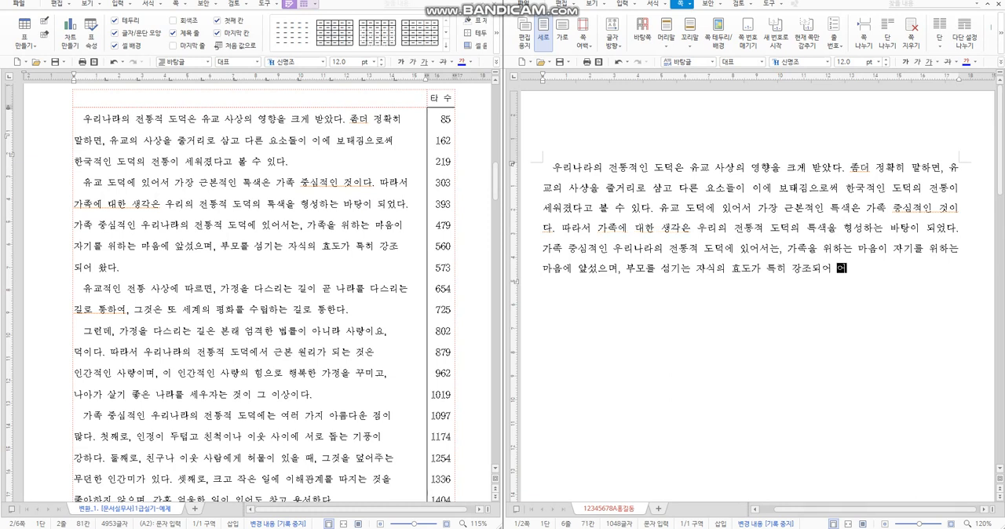
text(왔다.)
Step: Finish the sentence with "부모를 섬기는 자식의 효도가 특히 강조되어 왔다." and start a new line after it
key(Return)
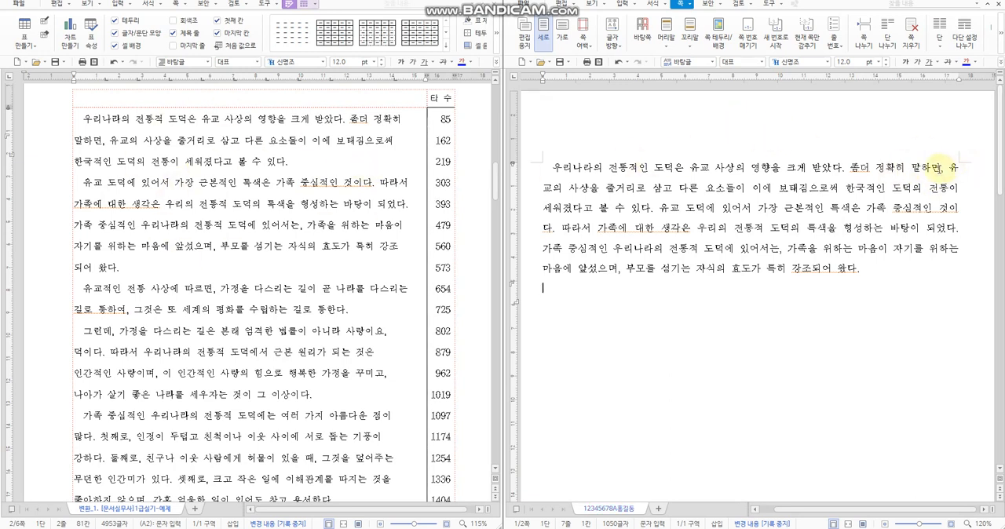
Step: Break the lines before "말하면,", "한국적인" and "유교 도덕에" to match the source, indenting the line that starts with "유교 도덕에"
click(912, 167)
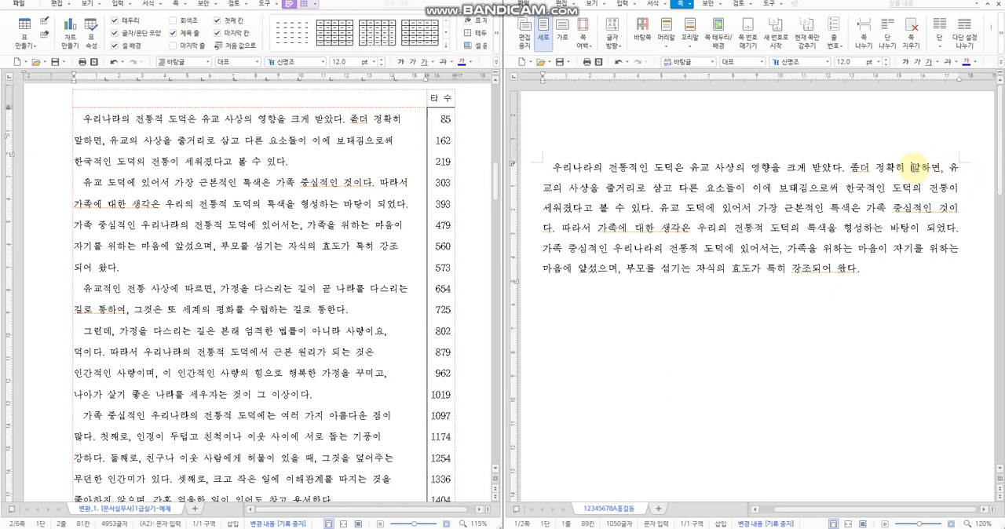
key(shift+Return)
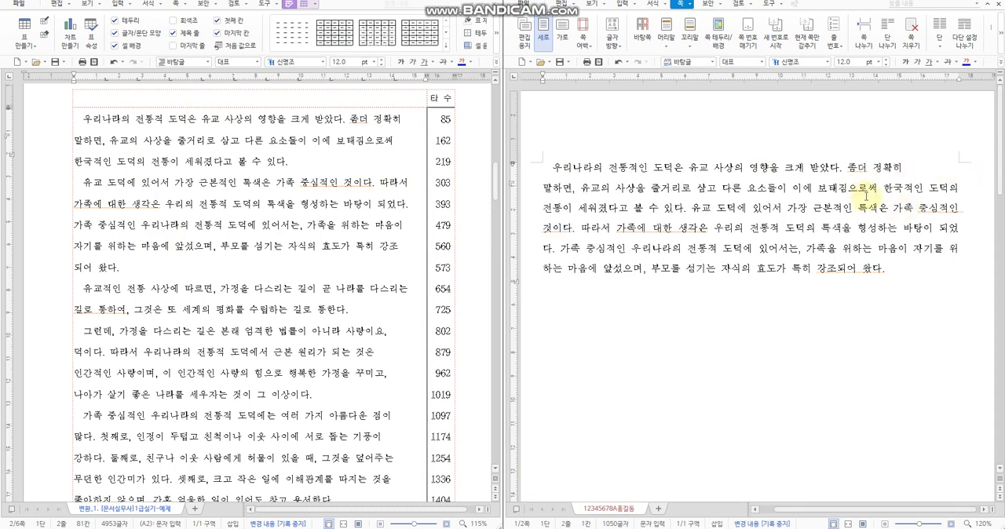
click(883, 189)
key(shift+Return)
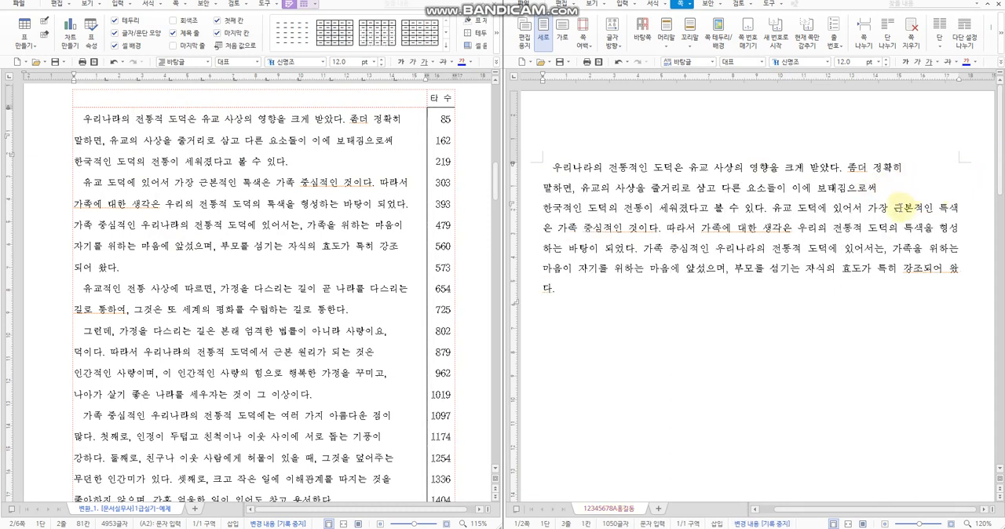
click(768, 208)
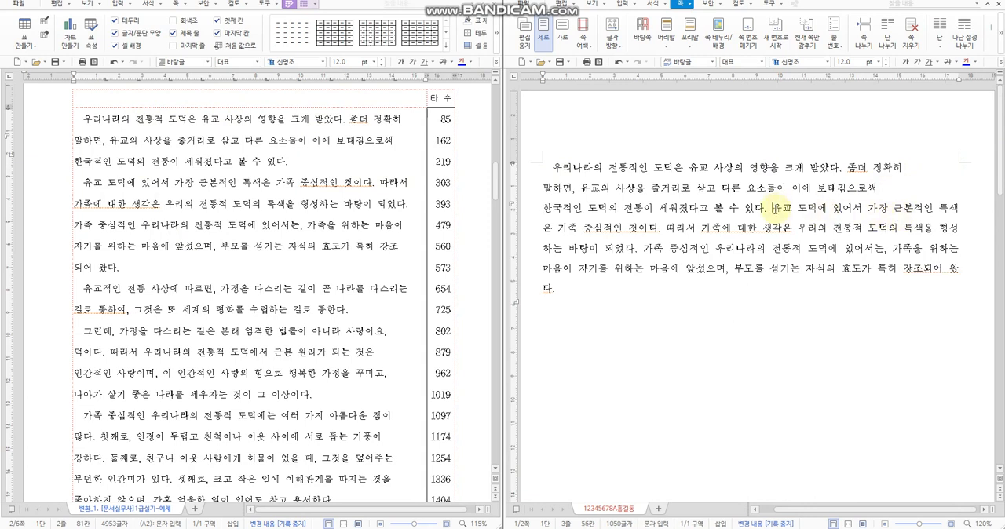
key(shift+Return)
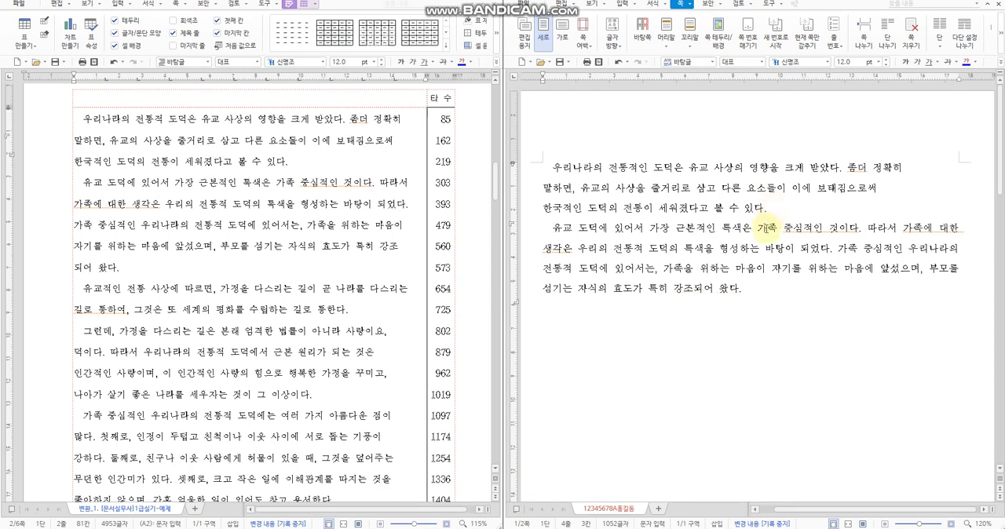
Step: Break the lines before "가족에 대한", "가족 중심적인 우리나라의", "자기를" and "되어 왔다." as in the source
click(900, 230)
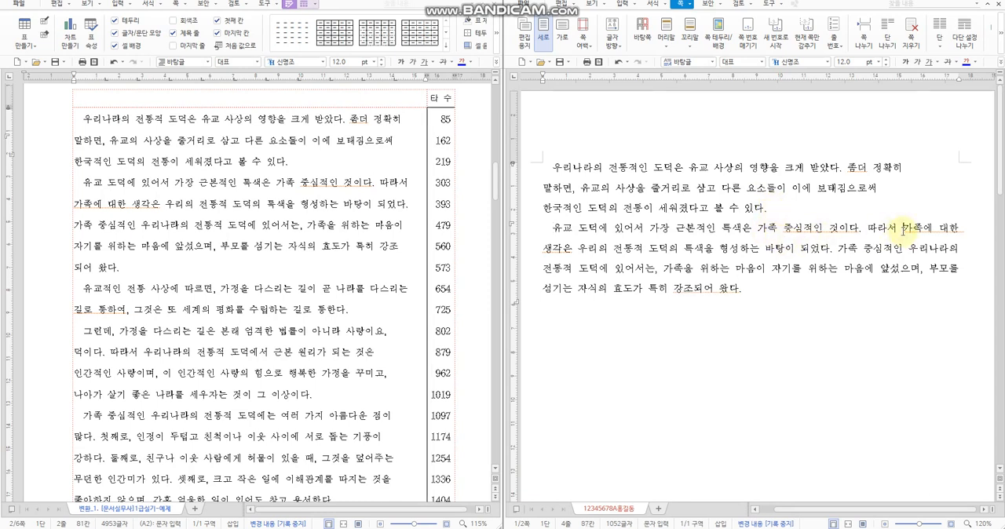
key(Return)
click(902, 248)
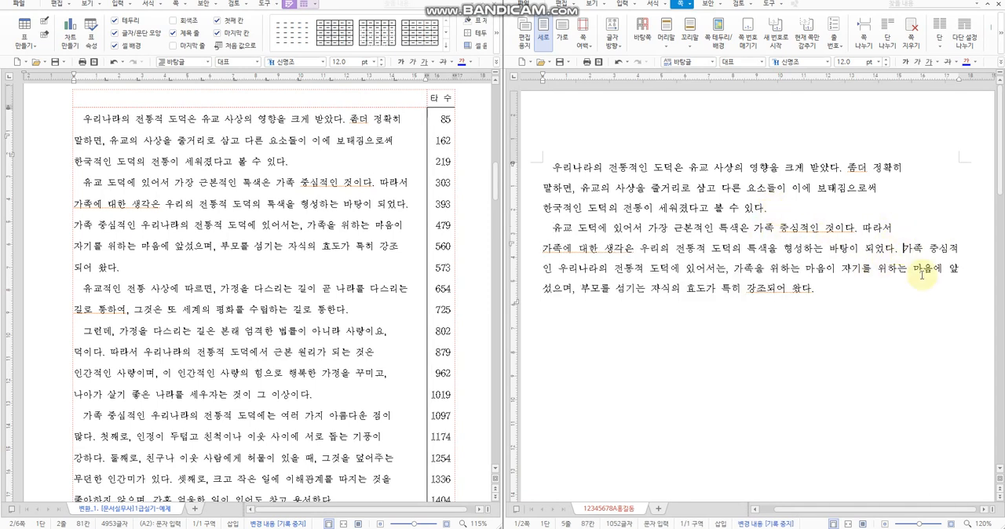
key(Return)
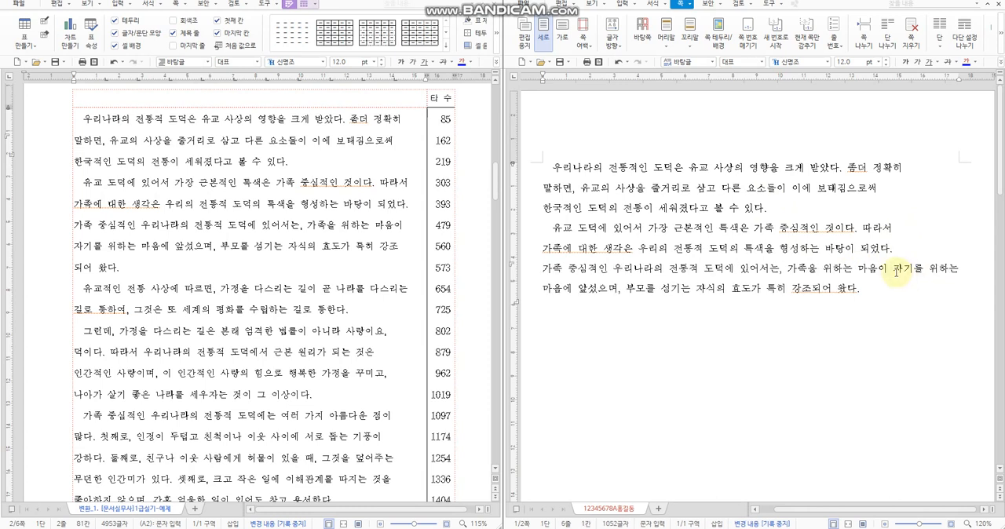
click(894, 268)
key(Return)
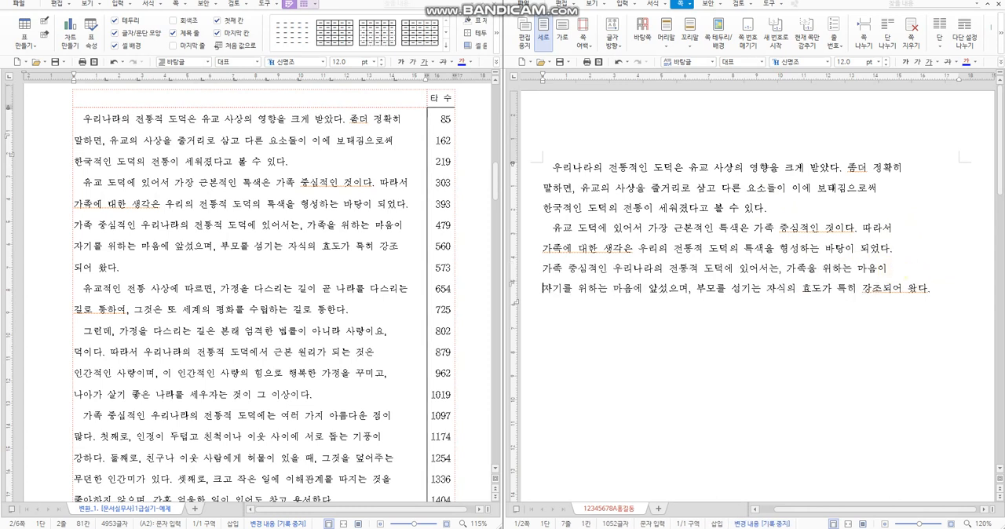
click(884, 292)
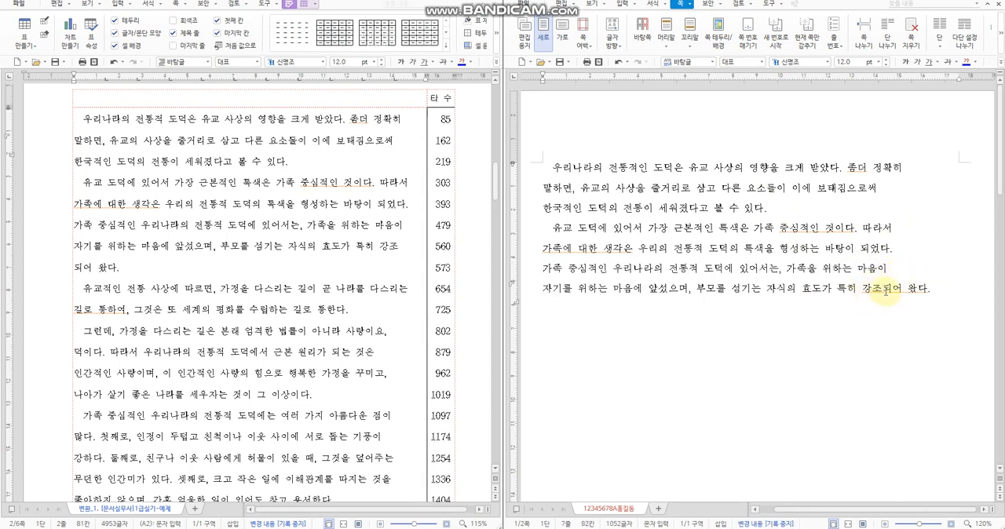
key(Return)
click(901, 318)
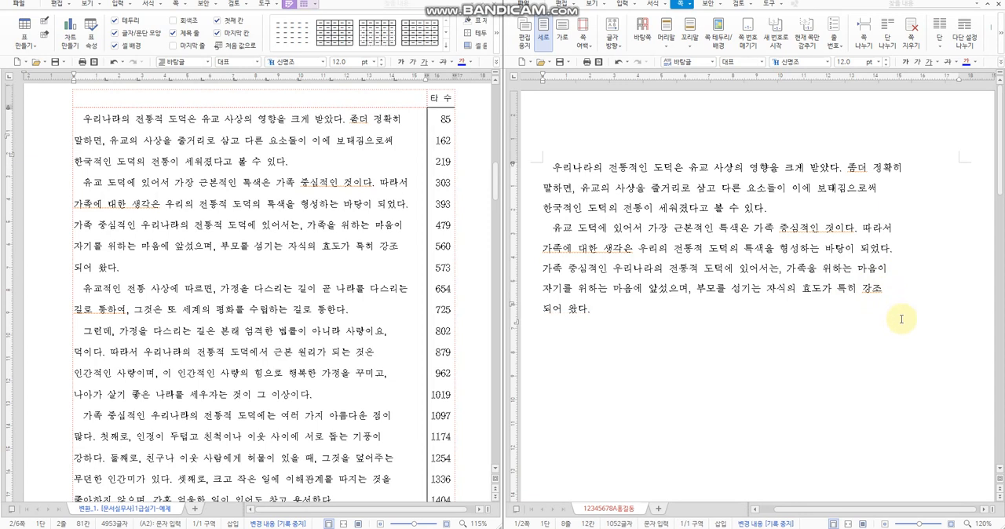